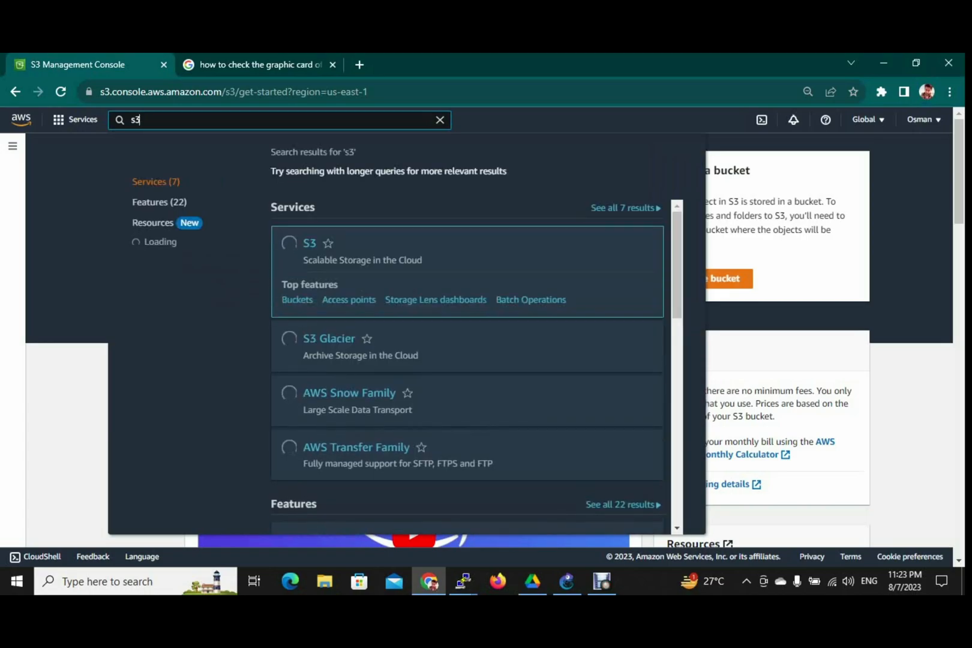
Open the S3 service and examine its overview page, from the pricing information to the benefits and use cases
key("Return")
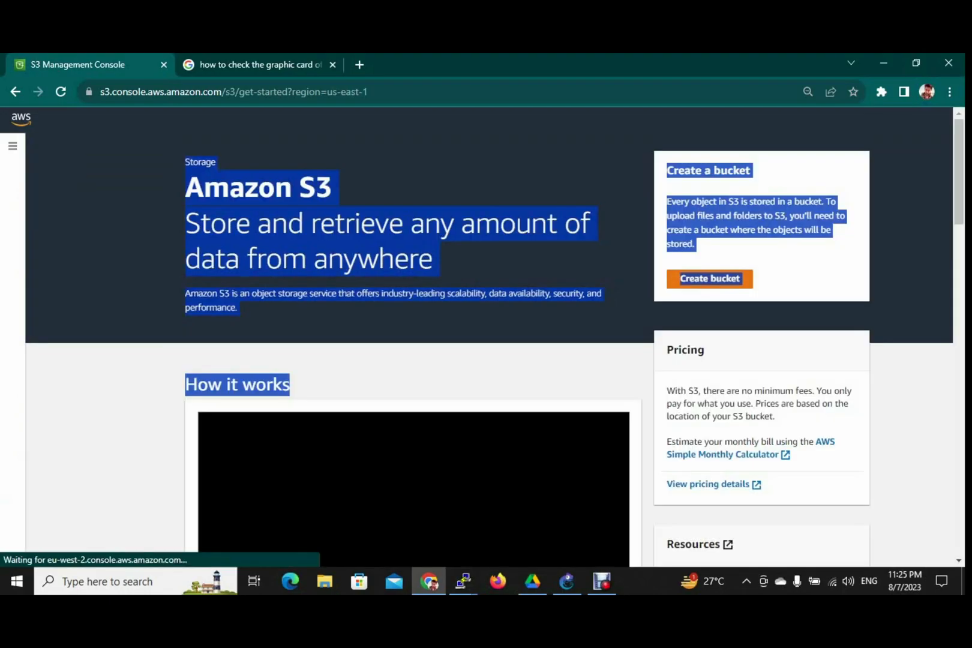
left_click(457, 366)
scroll(457, 366, "down", 4)
scroll(456, 366, "up", 2)
scroll(456, 366, "down", 3)
scroll(457, 367, "up", 3)
left_click_drag(667, 249, 770, 313)
scroll(720, 438, "down", 4)
scroll(720, 438, "up", 7)
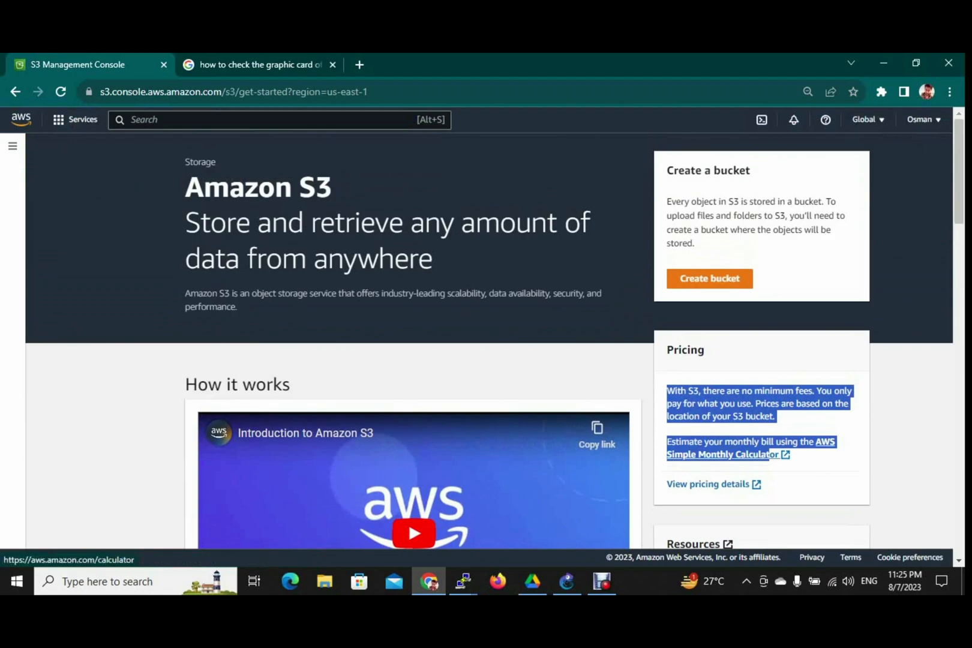
left_click(804, 424)
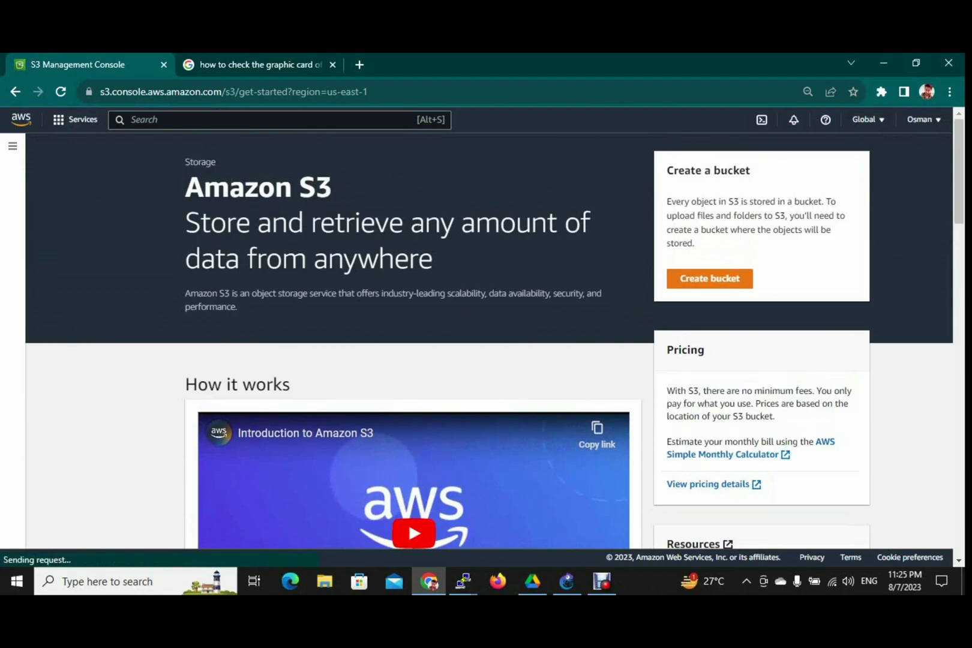
scroll(750, 458, "down", 1)
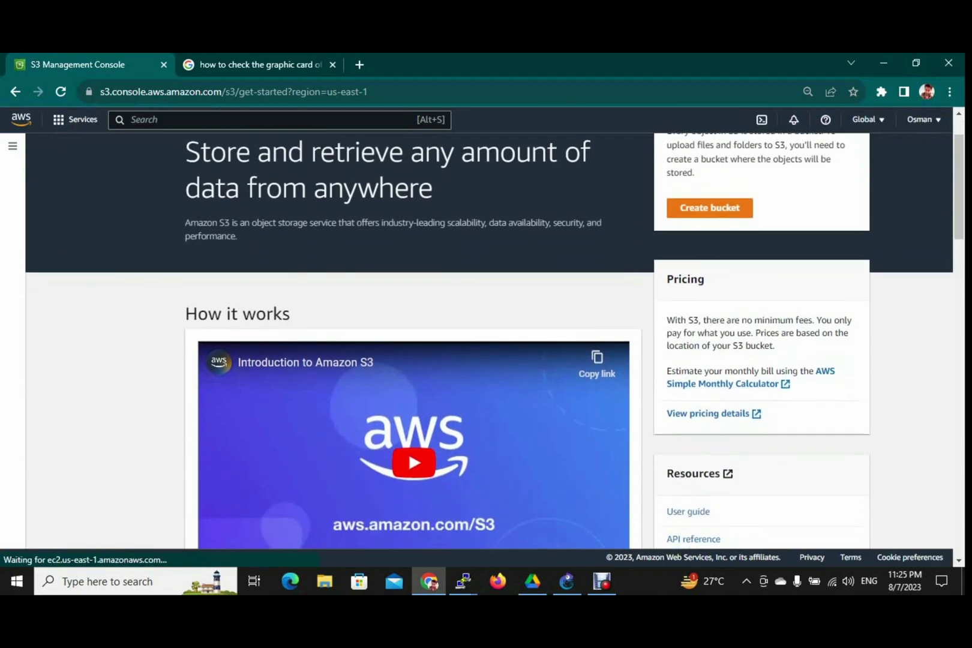
scroll(751, 459, "down", 10)
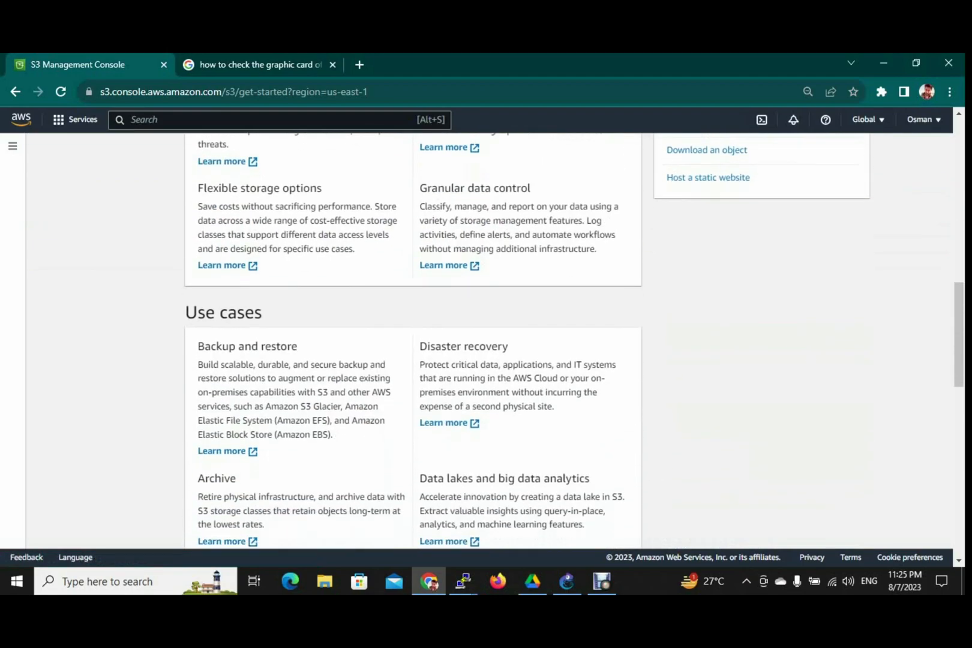
scroll(750, 459, "down", 10)
scroll(750, 459, "down", 2)
scroll(750, 459, "up", 18)
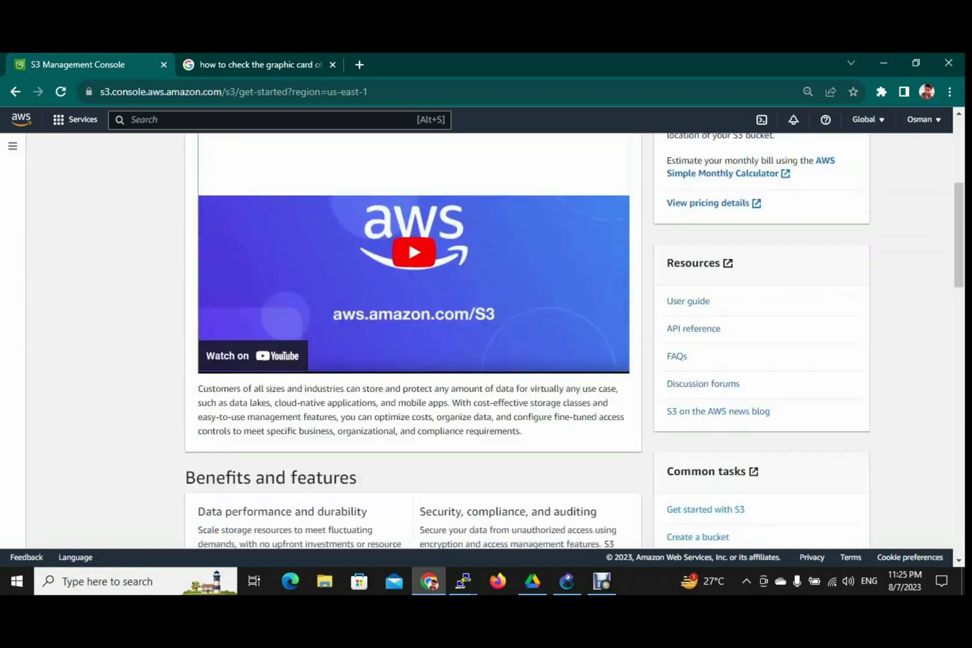
scroll(750, 459, "up", 6)
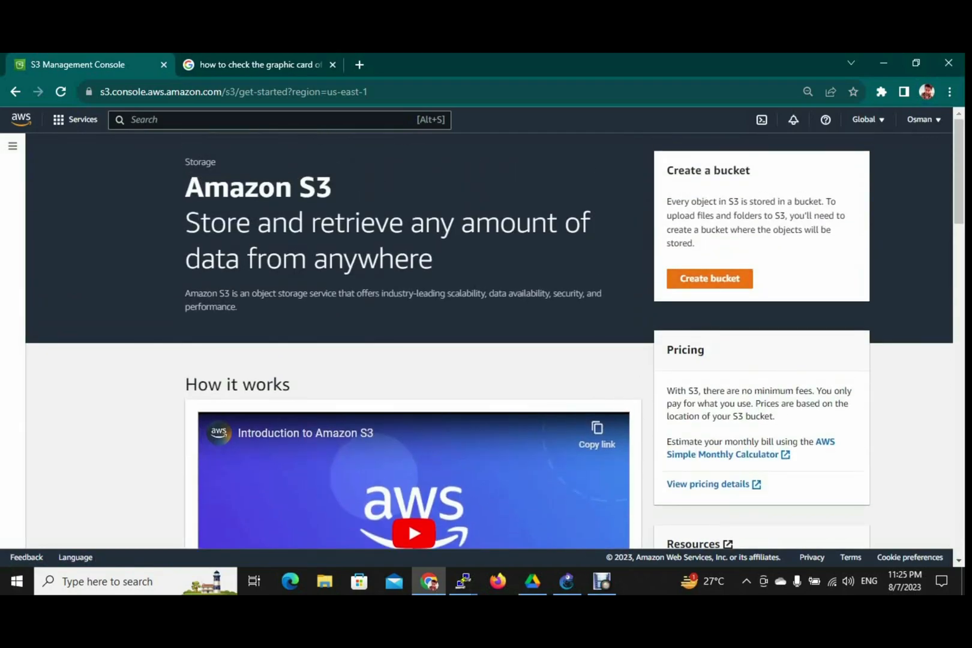
Start a new bucket named usmans-bucket in the AWS Region US East (N. Virginia) us-east-1
left_click(710, 279)
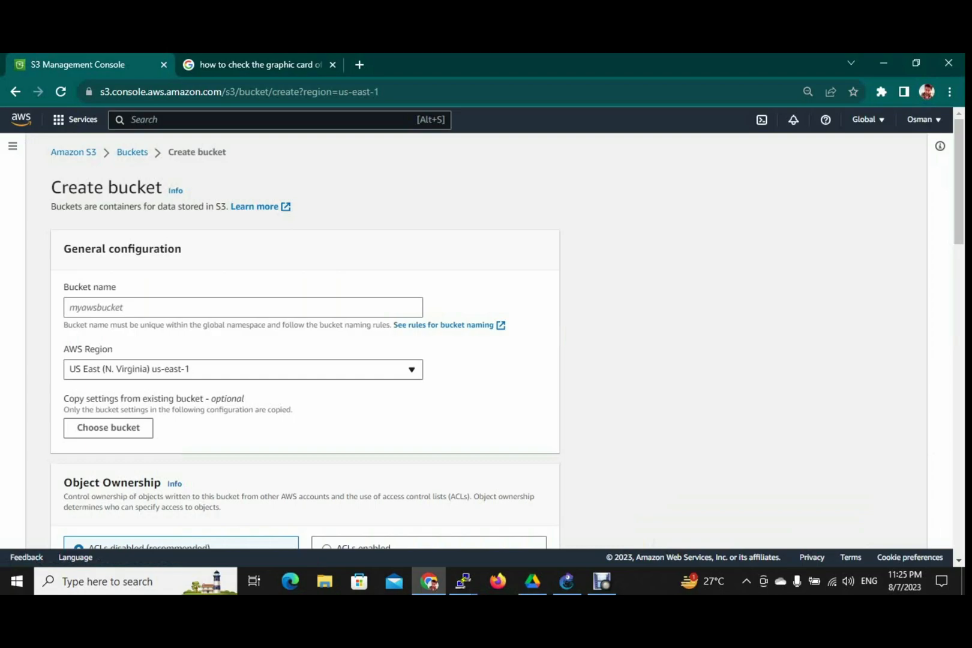
left_click(243, 307)
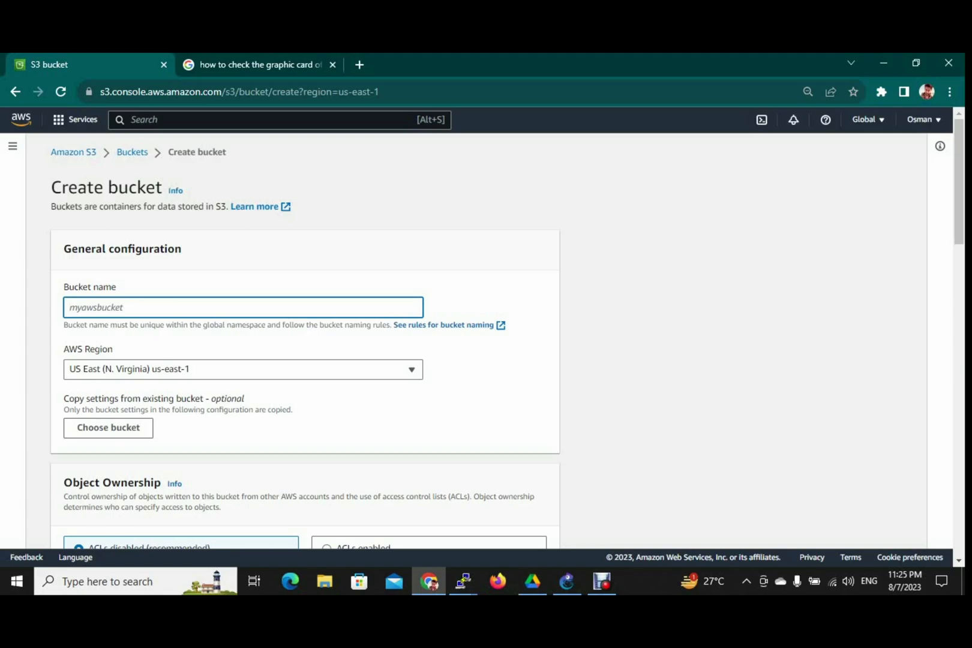
type("usmans-bucket")
scroll(480, 336, "down", 1)
left_click(243, 299)
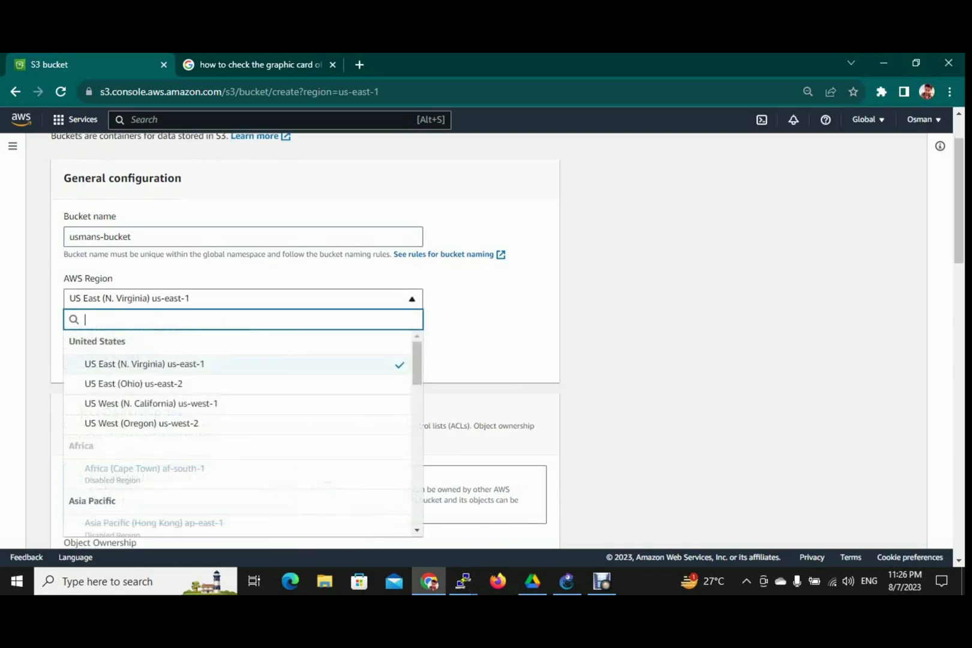
left_click(237, 364)
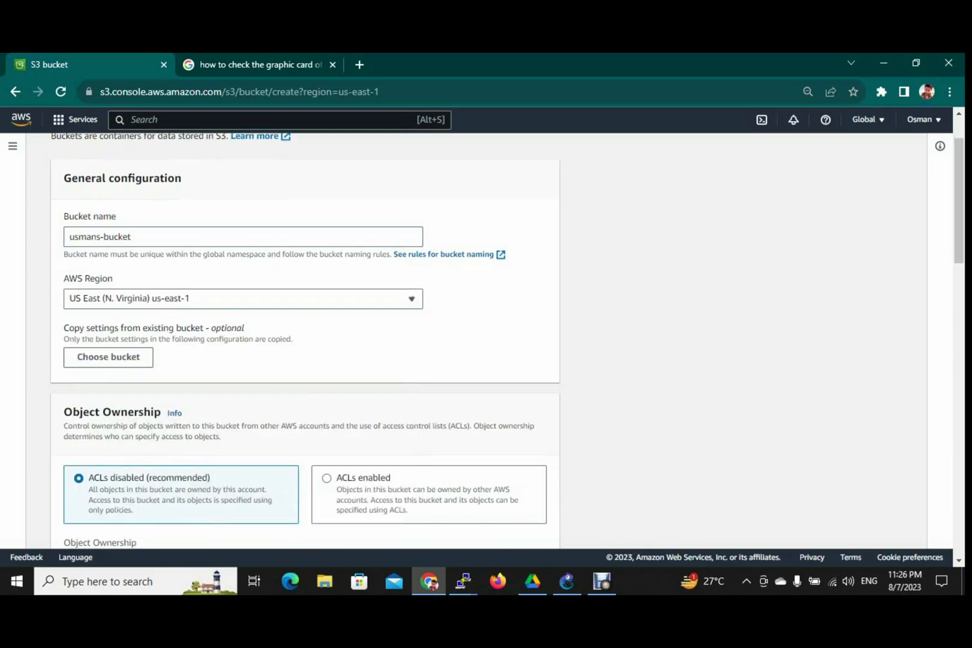
Examine the options for copying settings from an existing bucket, Object Ownership and Block Public Access
scroll(480, 336, "down", 1)
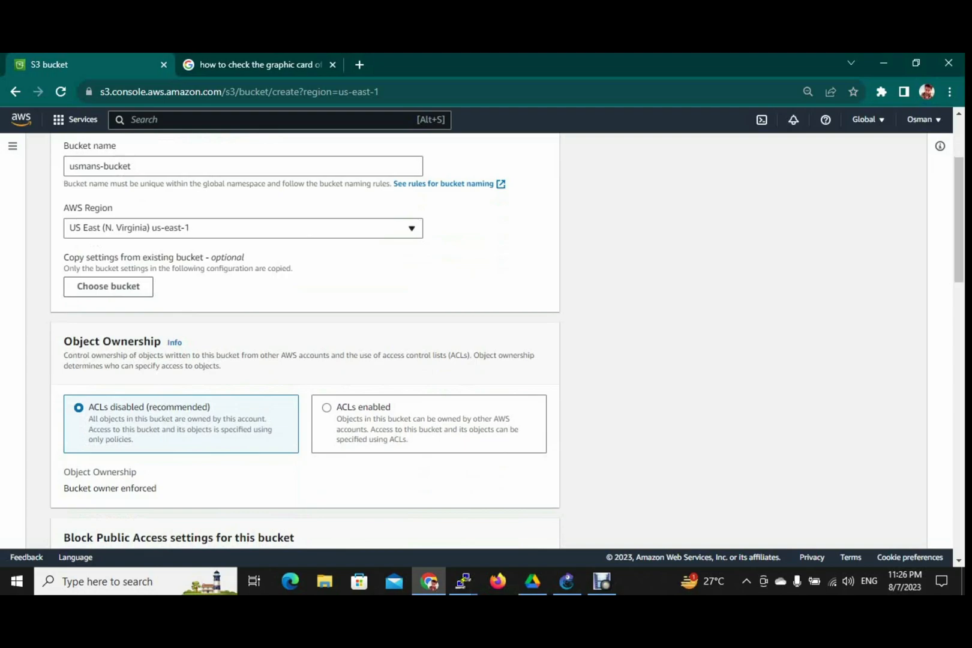
scroll(481, 336, "down", 1)
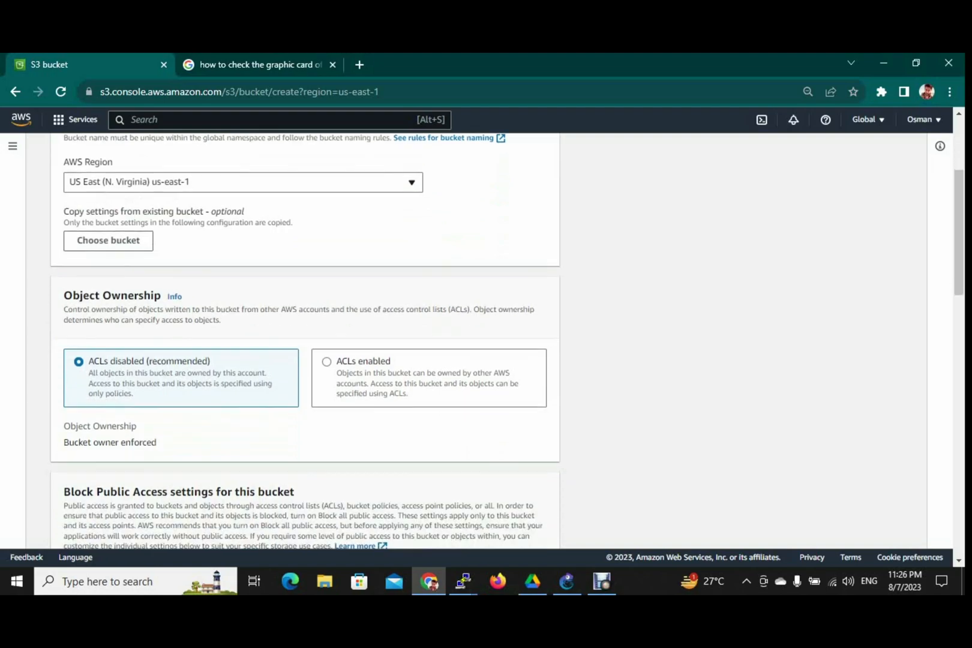
scroll(481, 336, "up", 1)
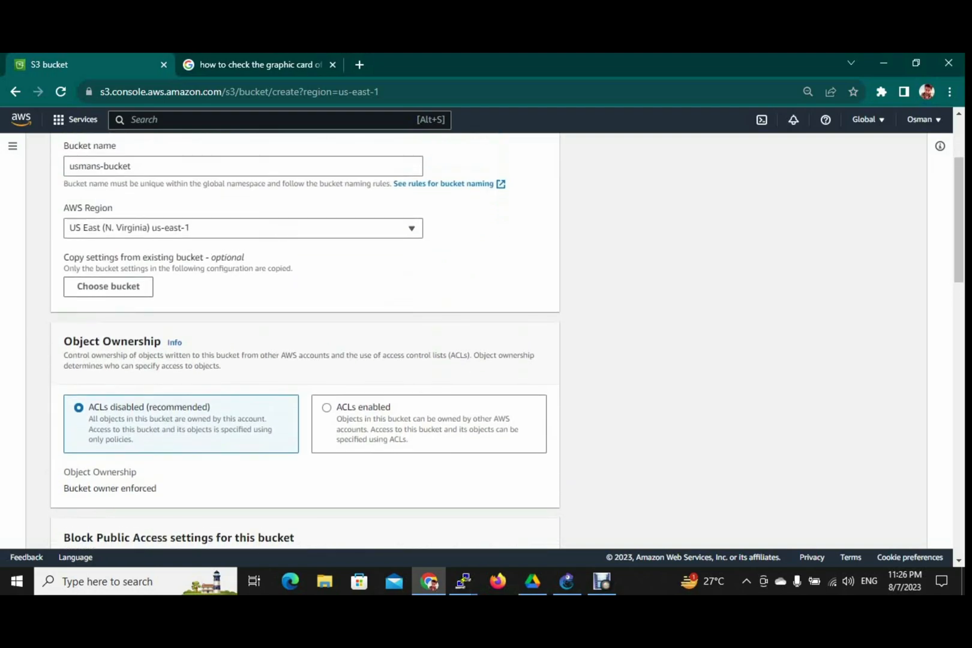
left_click_drag(63, 257, 243, 257)
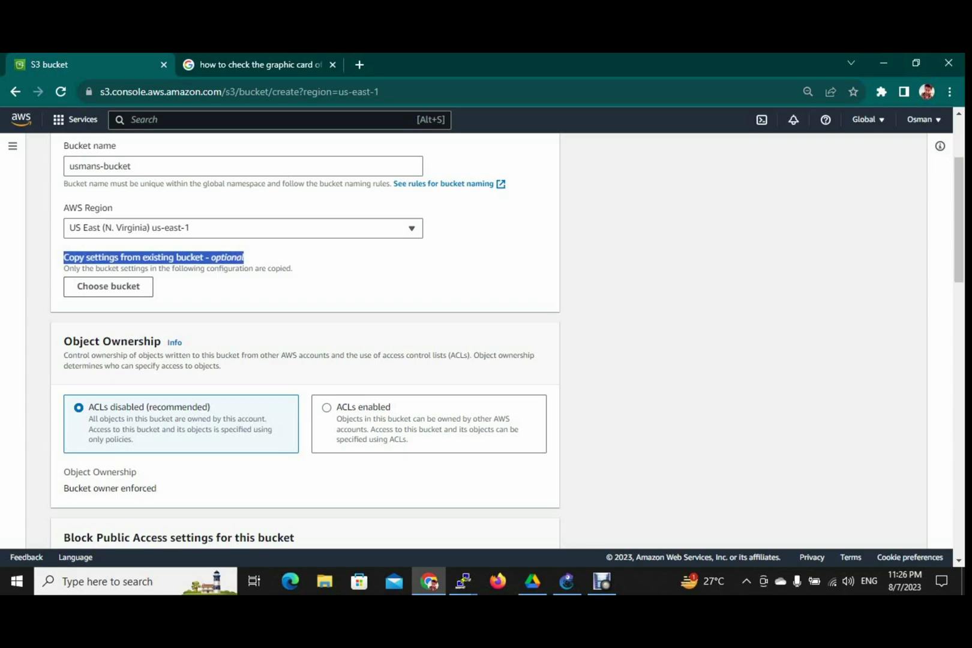
scroll(305, 336, "down", 1)
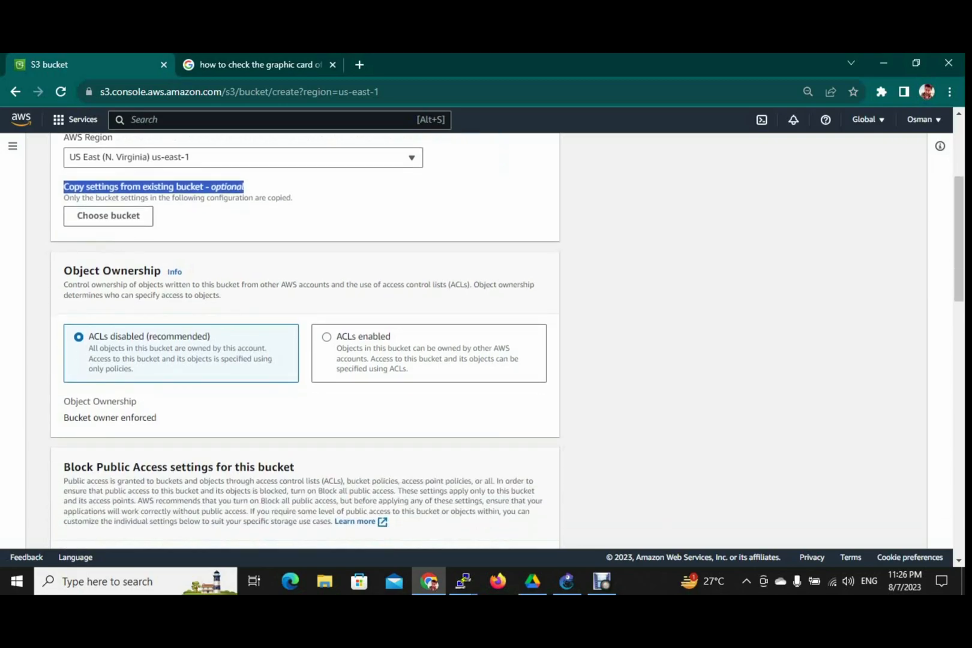
scroll(305, 336, "down", 1)
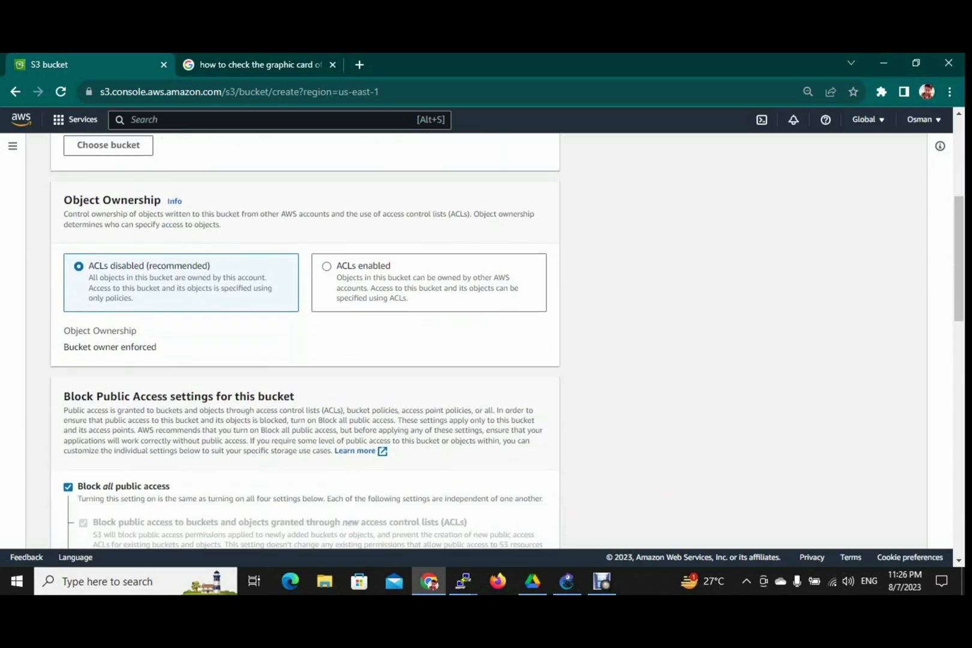
scroll(305, 336, "down", 1)
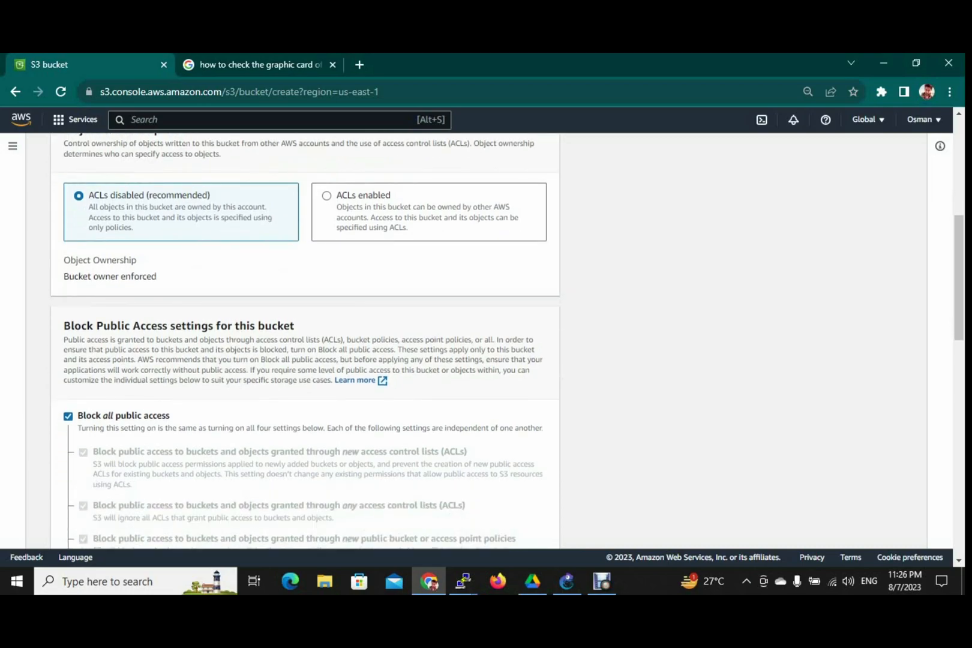
scroll(305, 342, "up", 1)
scroll(305, 342, "down", 1)
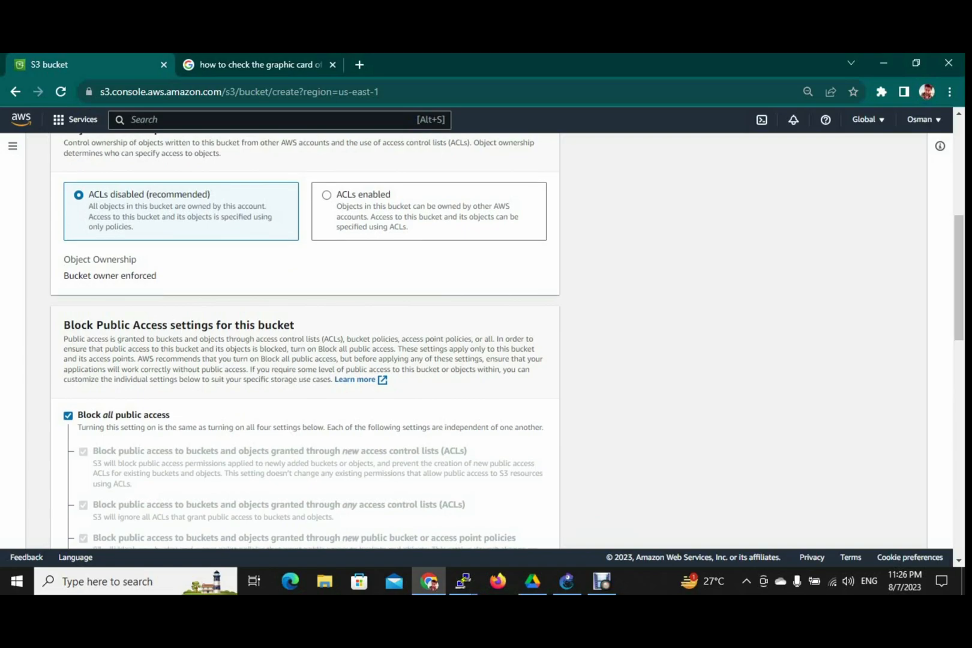
scroll(305, 342, "down", 1)
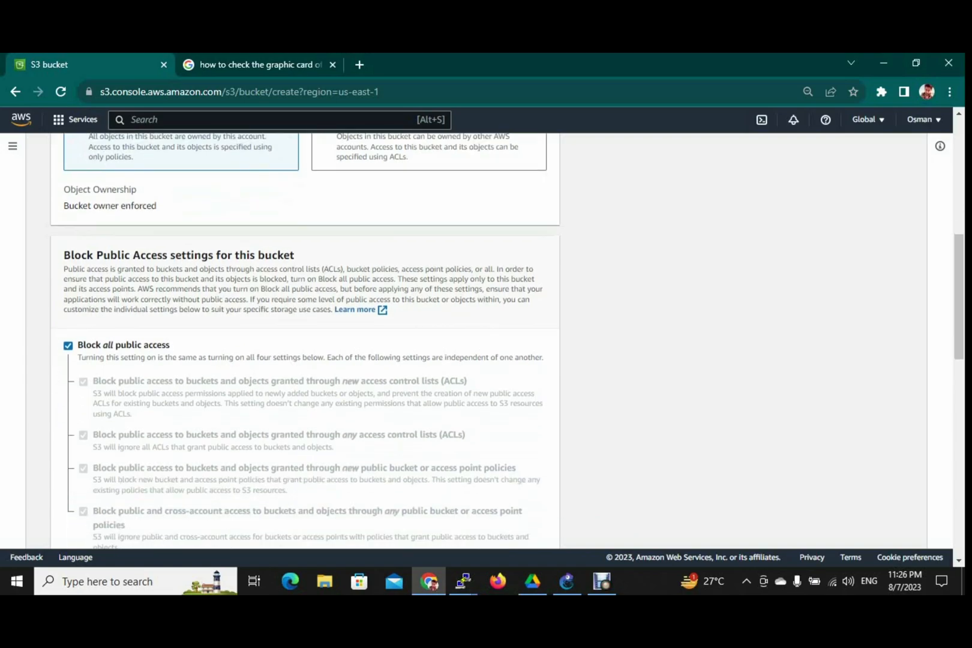
Turn off Block all public access for the bucket and acknowledge that its objects might become public
left_click_drag(63, 255, 295, 256)
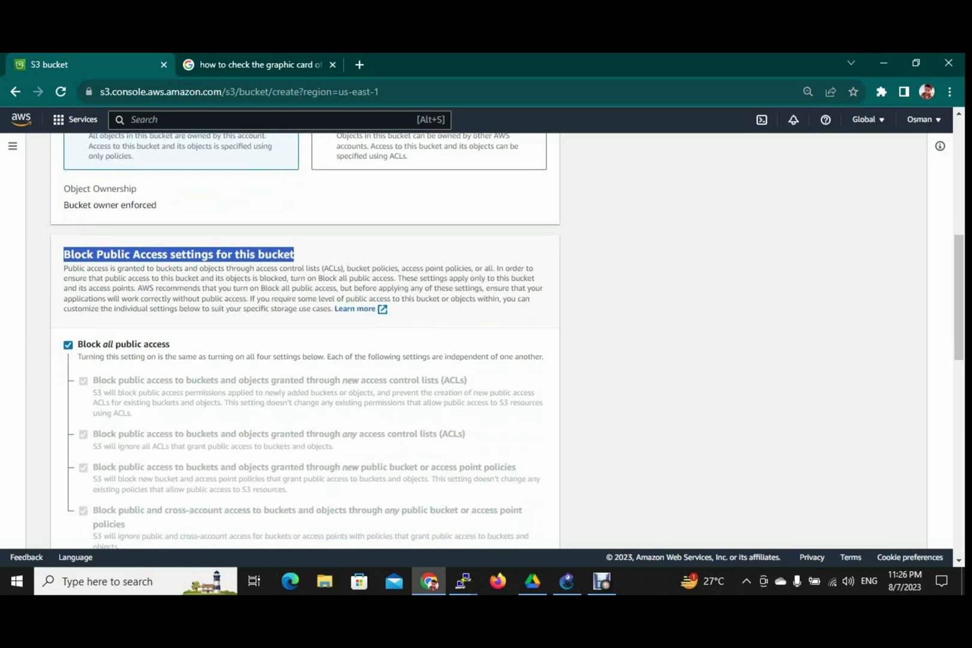
scroll(305, 342, "down", 1)
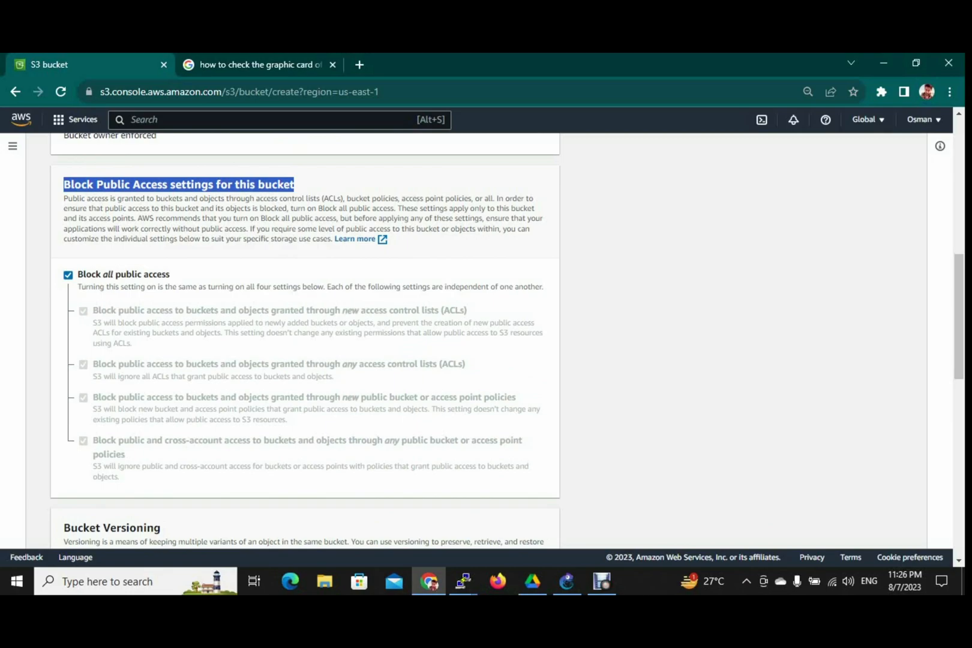
left_click(67, 275)
scroll(305, 340, "down", 2)
left_click_drag(102, 374, 525, 374)
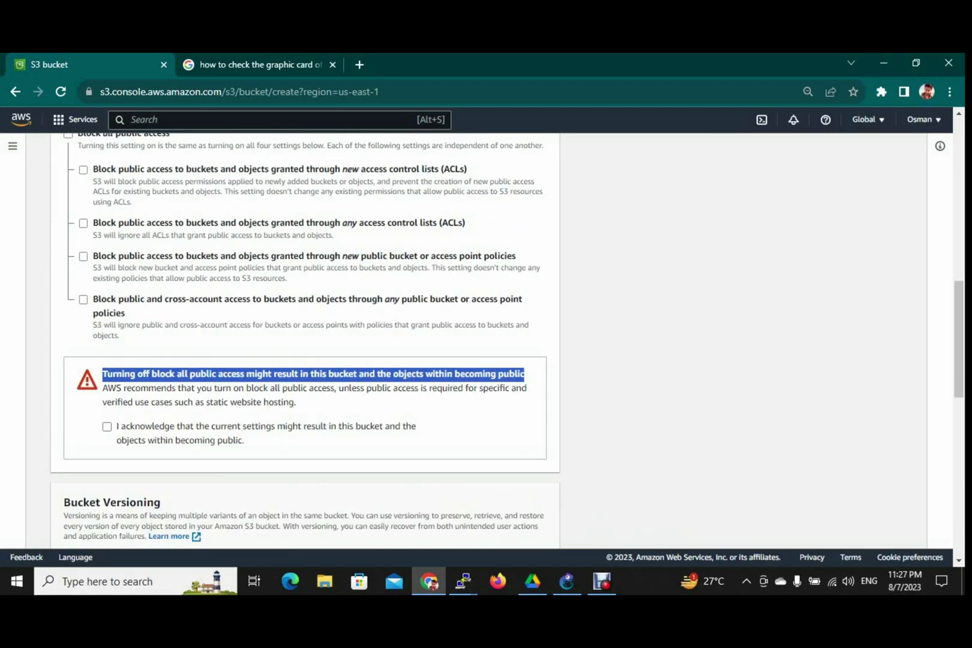
scroll(305, 341, "down", 1)
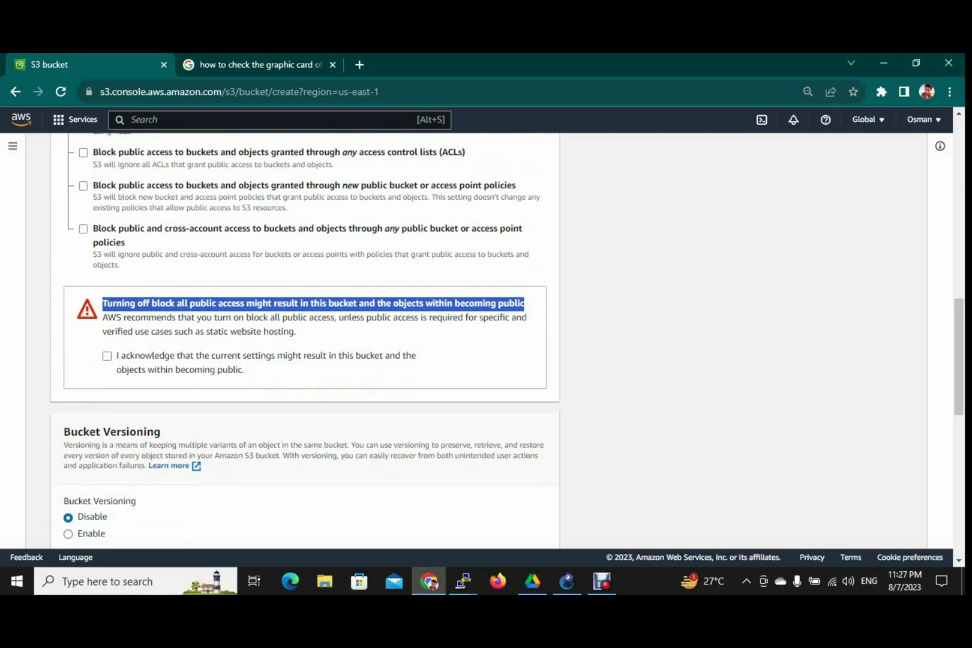
left_click(107, 356)
Enable Bucket Versioning for the new bucket
scroll(305, 340, "down", 3)
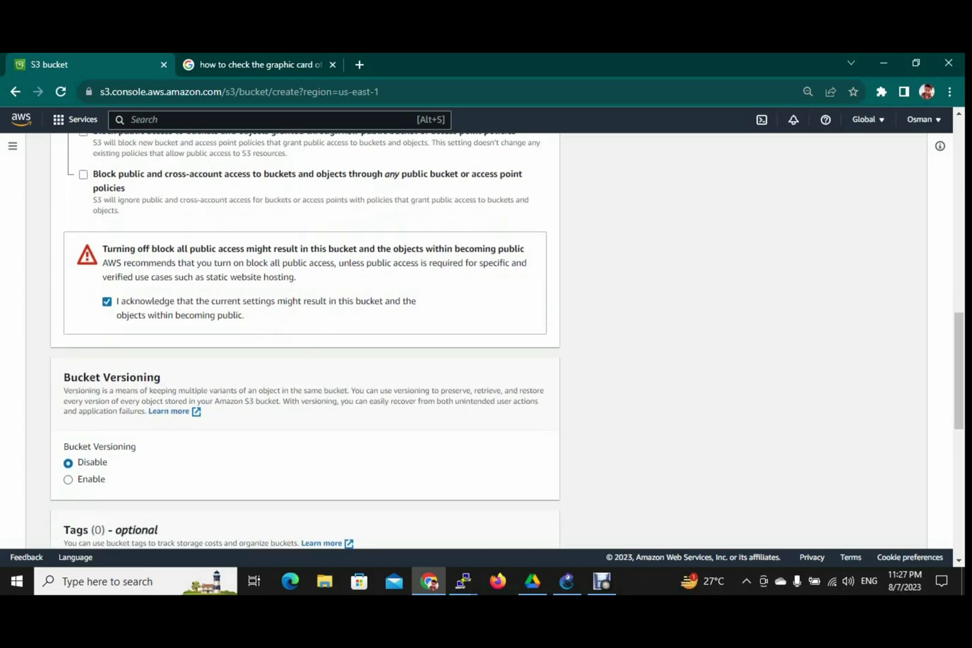
left_click_drag(63, 220, 161, 220)
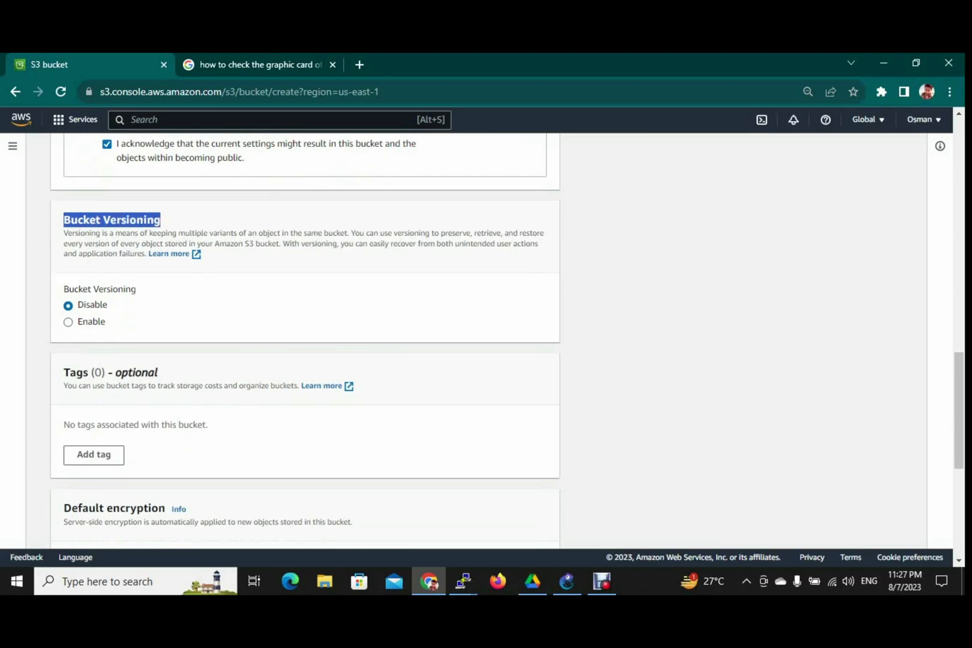
left_click(68, 323)
left_click(68, 305)
left_click(68, 322)
Examine the default encryption types, the Bucket Key option and the Object Lock choices in the advanced settings
scroll(305, 336, "down", 5)
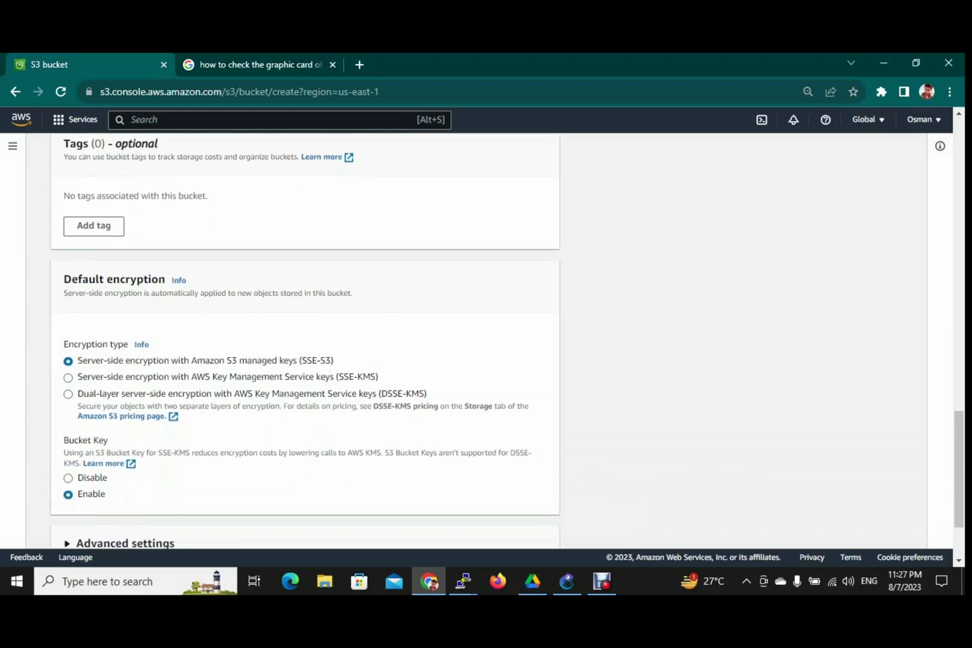
left_click_drag(63, 291, 127, 291)
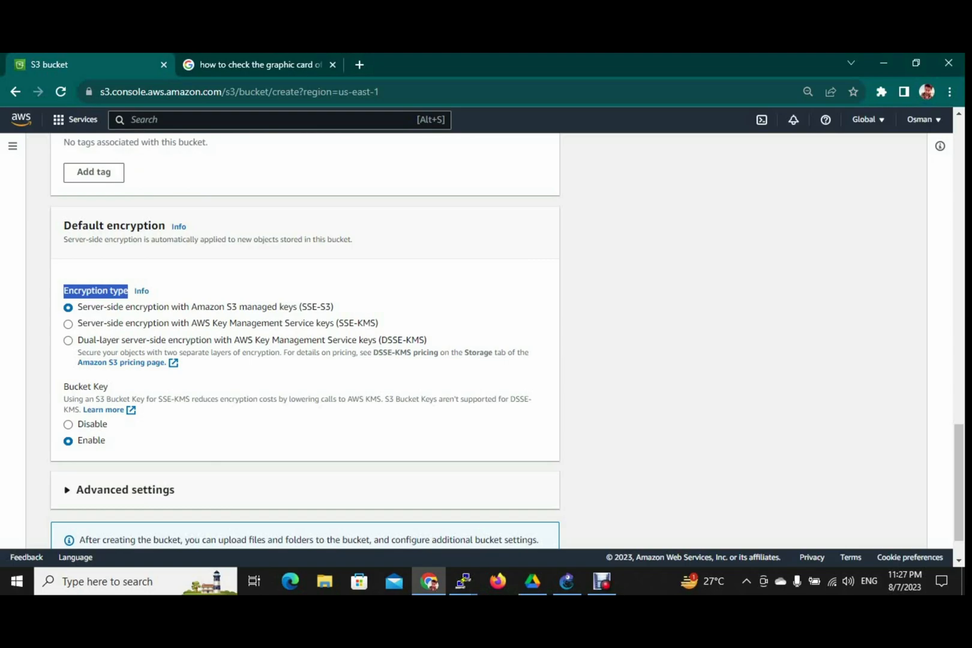
scroll(305, 342, "down", 2)
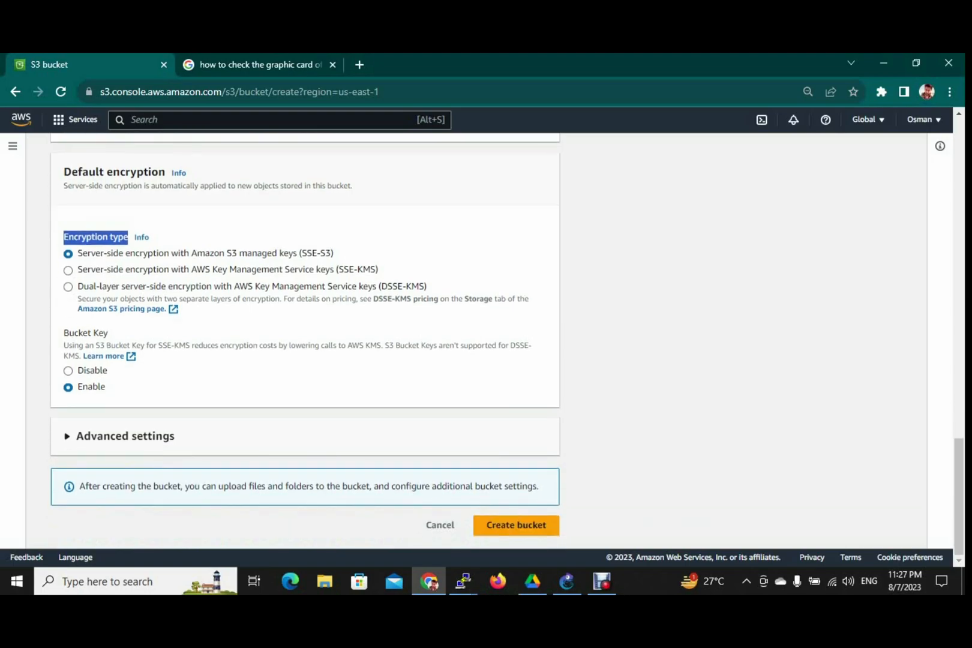
left_click_drag(379, 270, 77, 270)
left_click(430, 276)
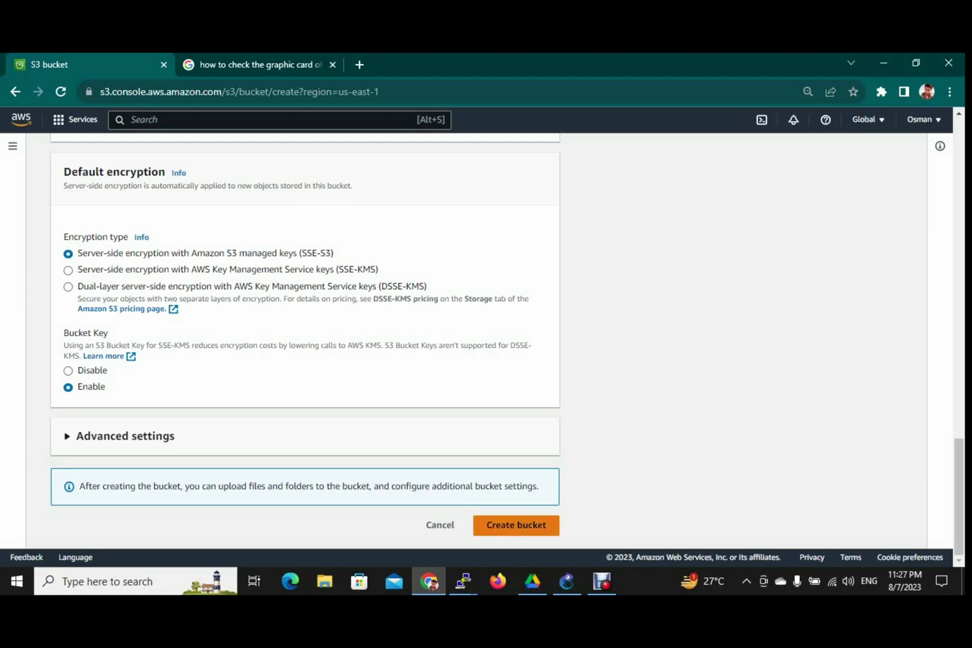
left_click(124, 436)
scroll(305, 360, "down", 3)
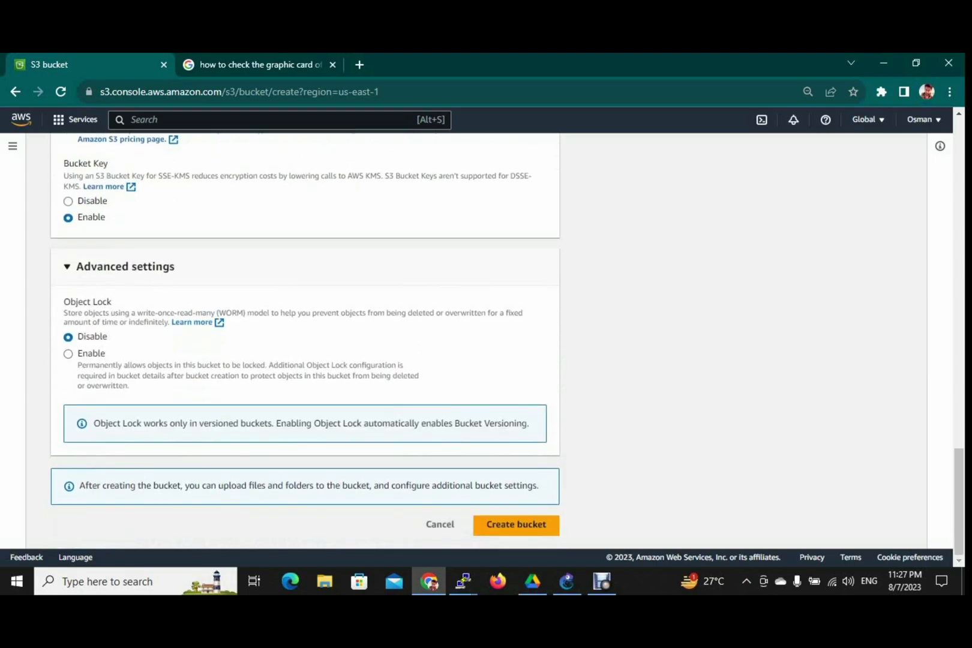
scroll(510, 523, "up", 1)
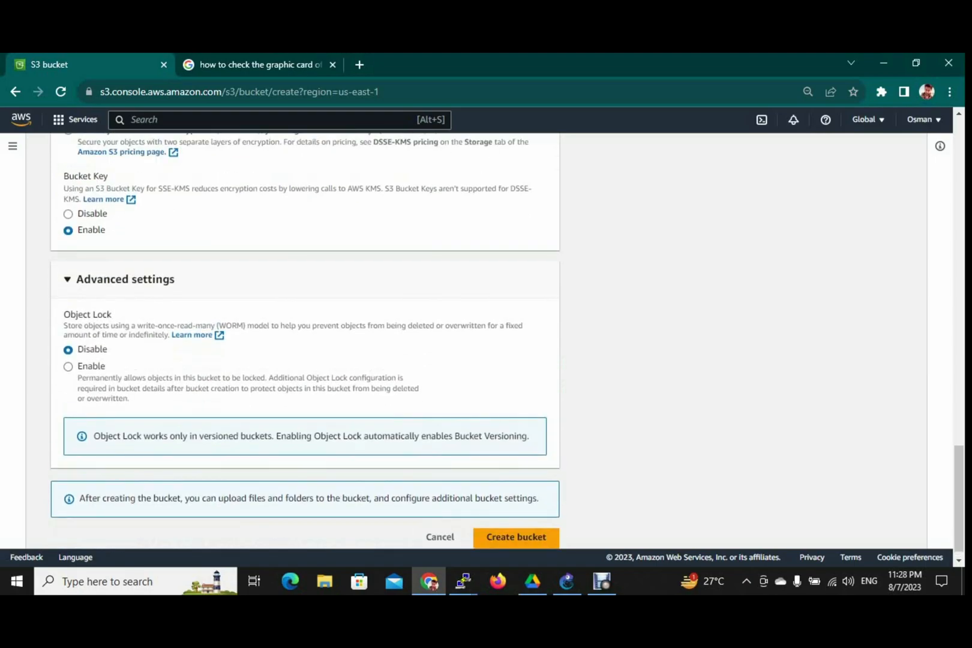
Try to create the bucket with the chosen settings, and change its name to usmansbucket
left_click(517, 538)
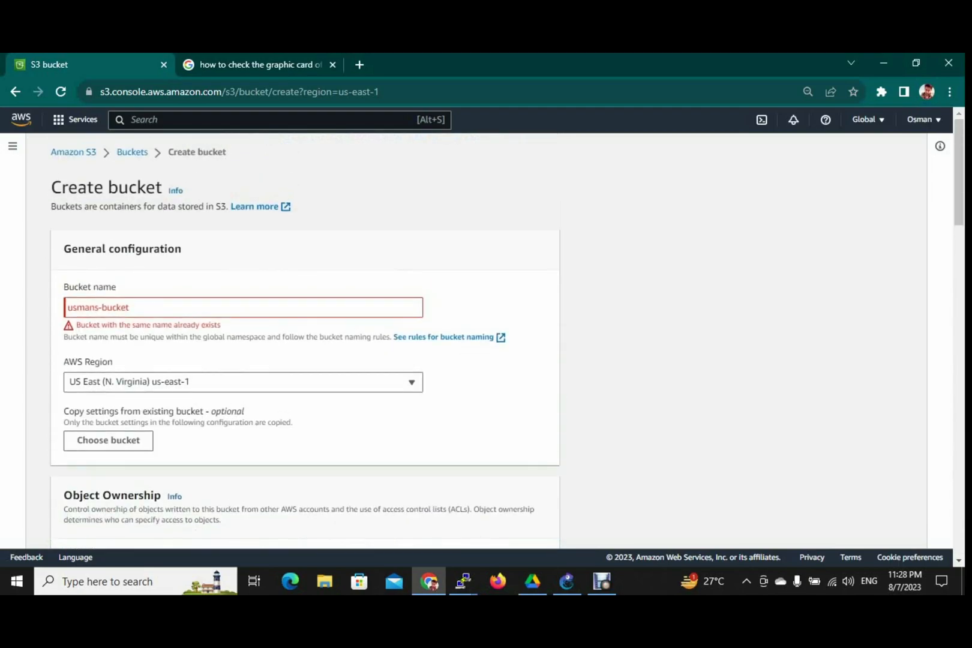
left_click(102, 308)
key("BackSpace")
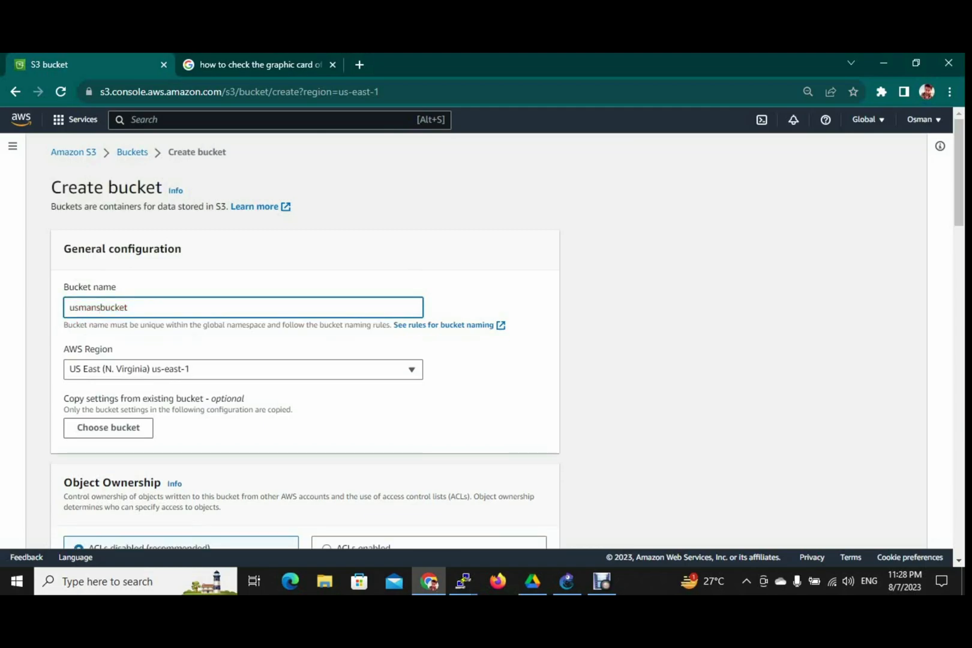
scroll(305, 342, "down", 12)
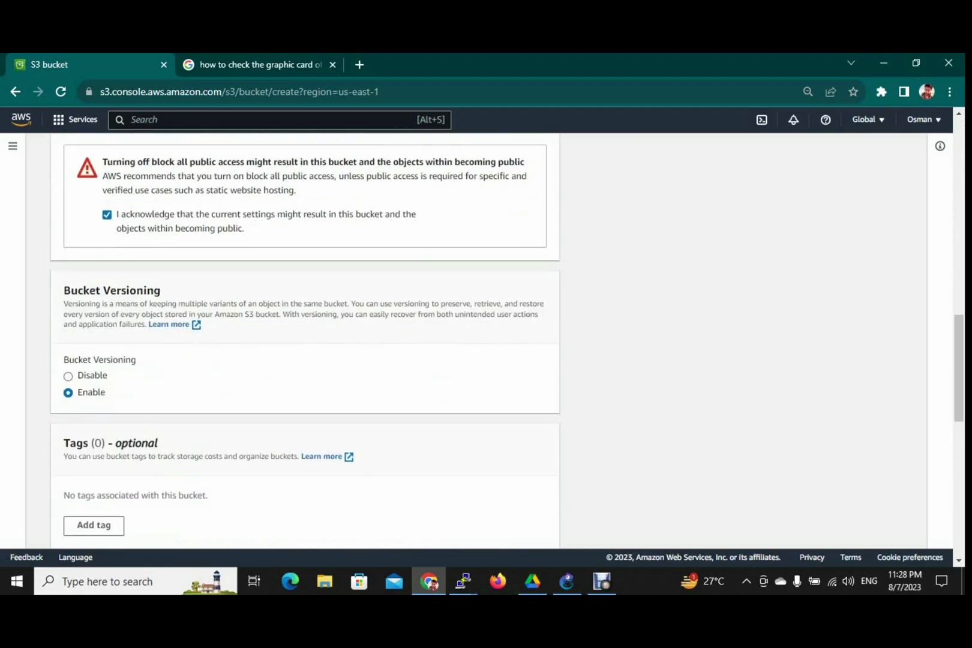
Re-enter usmansbucket as the bucket name and create the bucket
scroll(305, 342, "up", 12)
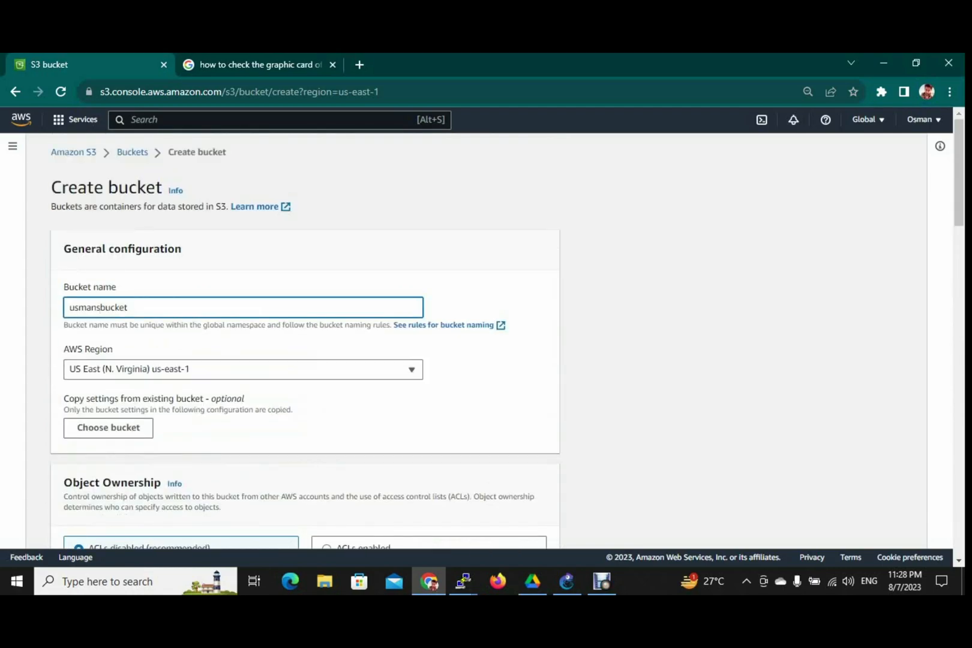
key("BackSpace")
key("BackSpace")
key("BackSpace")
key("BackSpace")
type("ucket")
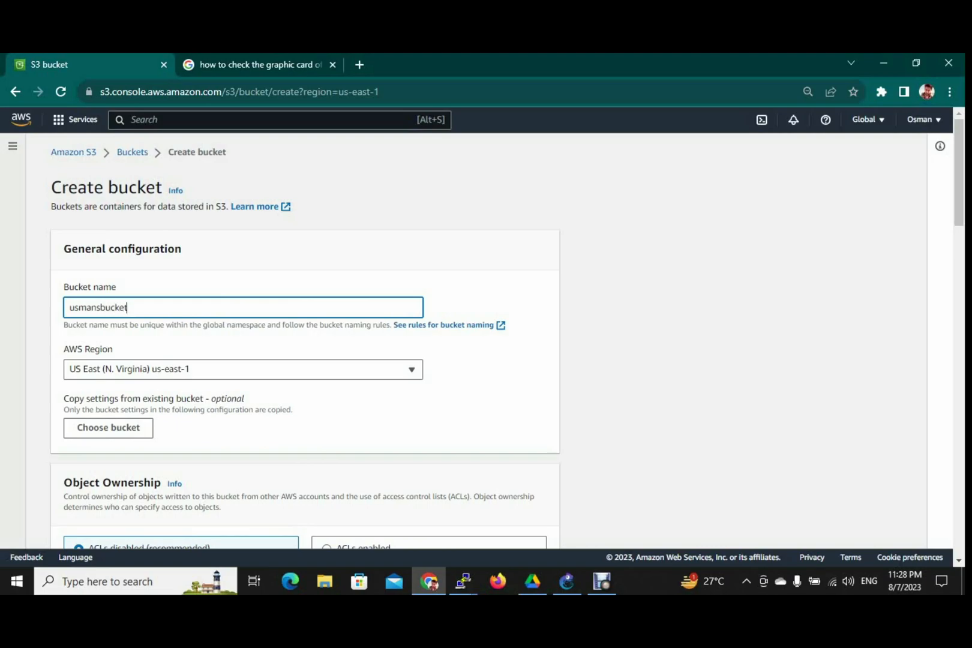
key("Return")
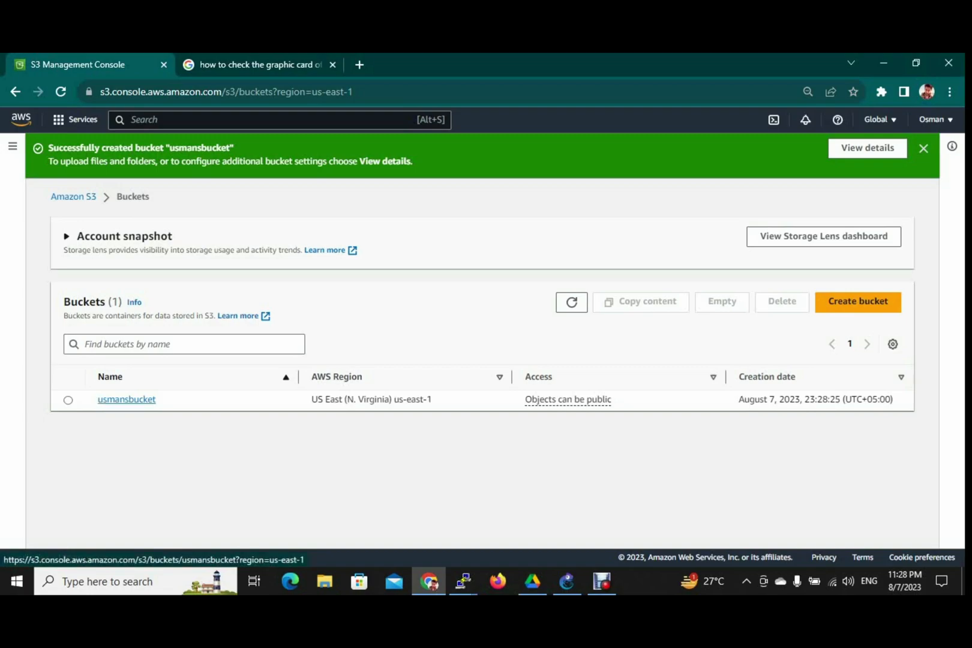
Look over the contents and available object actions of usmansbucket, and return to the bucket list to select it
left_click(127, 400)
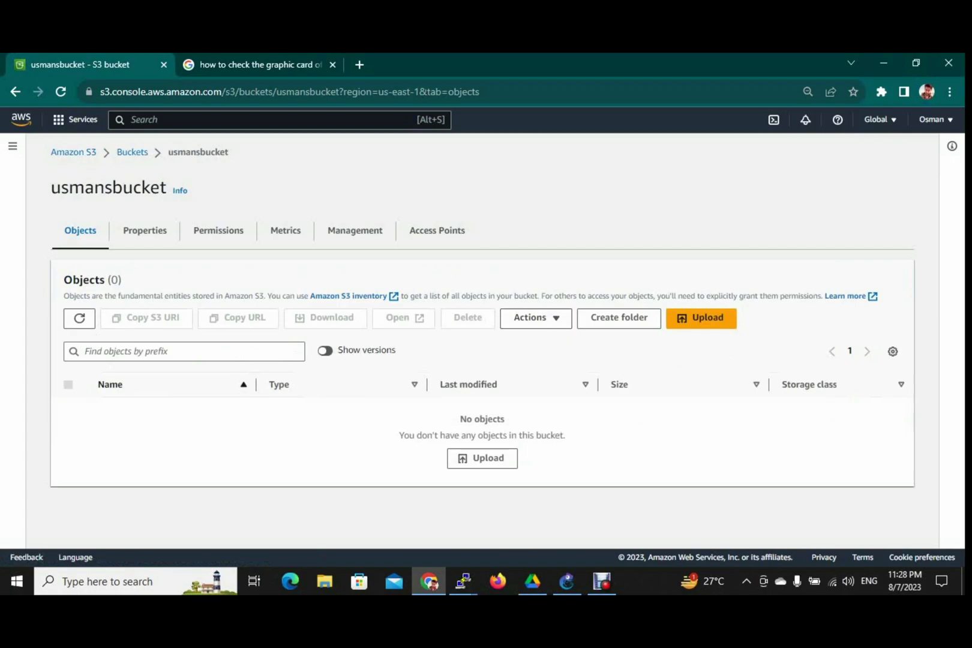
left_click(535, 318)
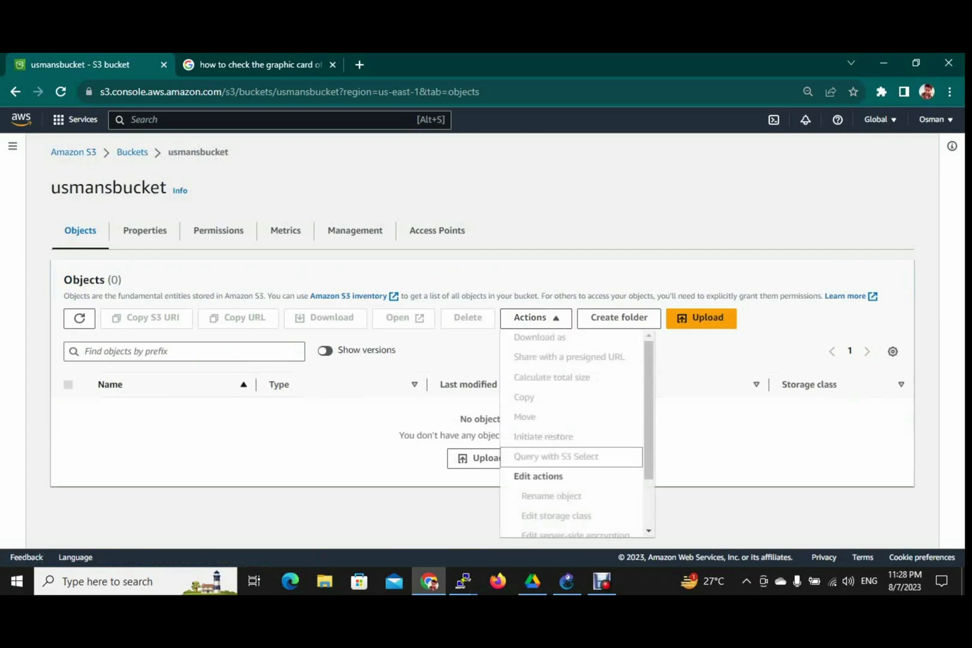
left_click(699, 438)
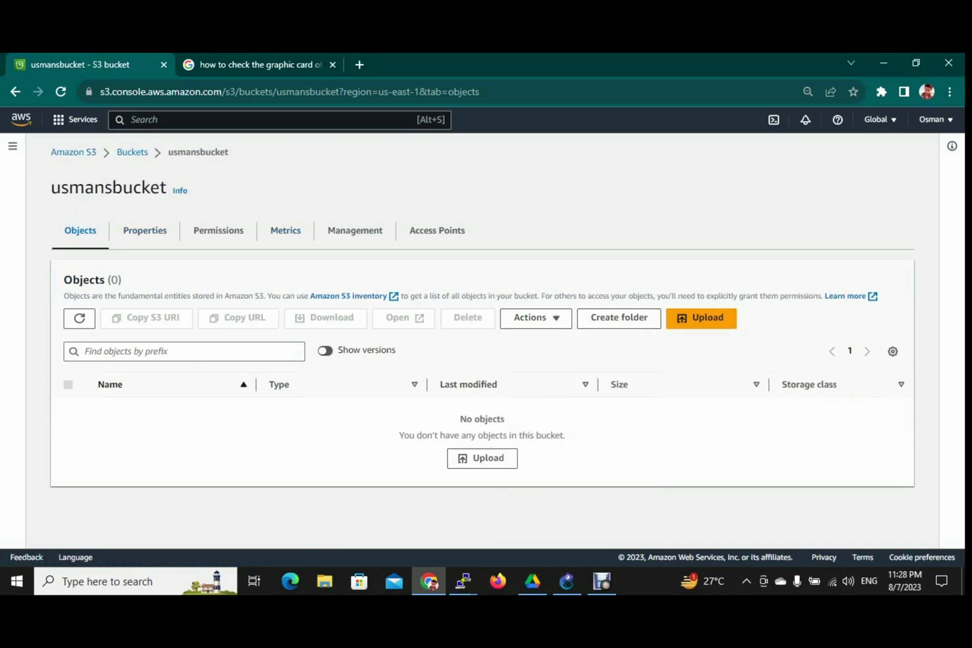
left_click(132, 152)
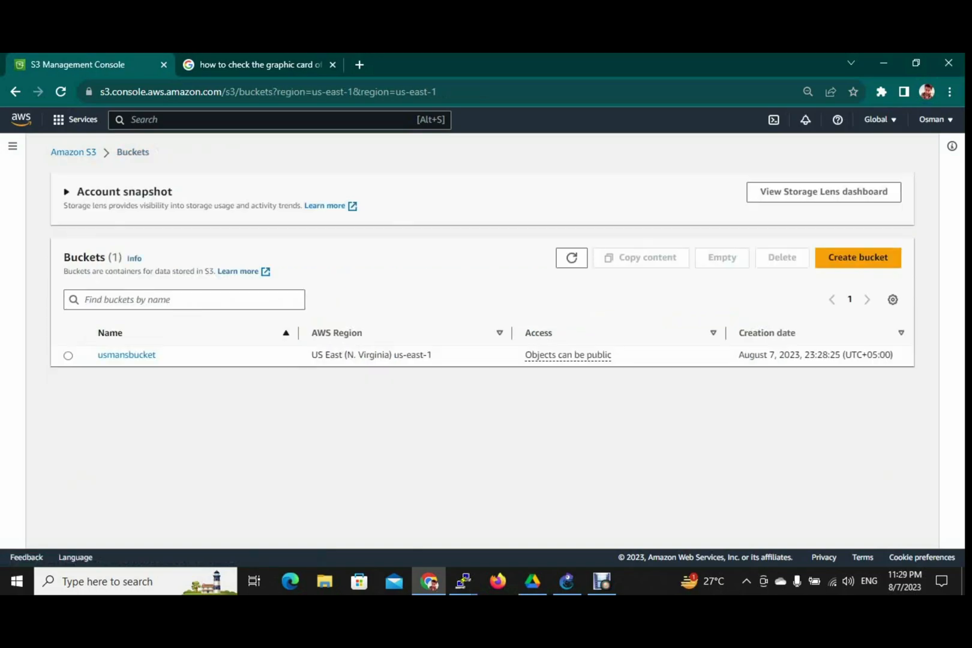
left_click(69, 355)
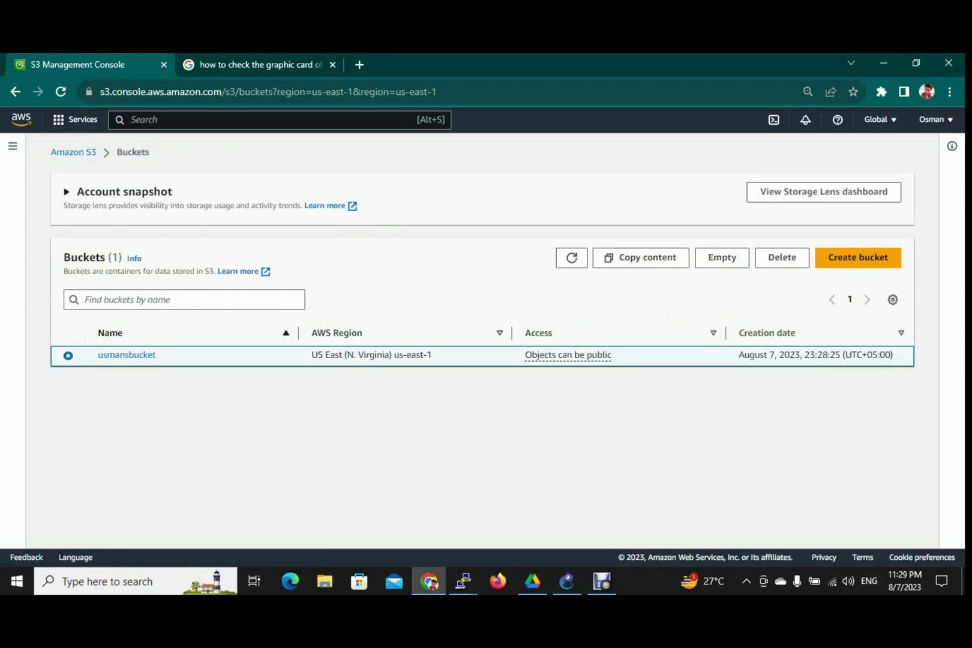
Review the permissions of usmansbucket, including public access, bucket policy, object ownership and the access control list
left_click(127, 355)
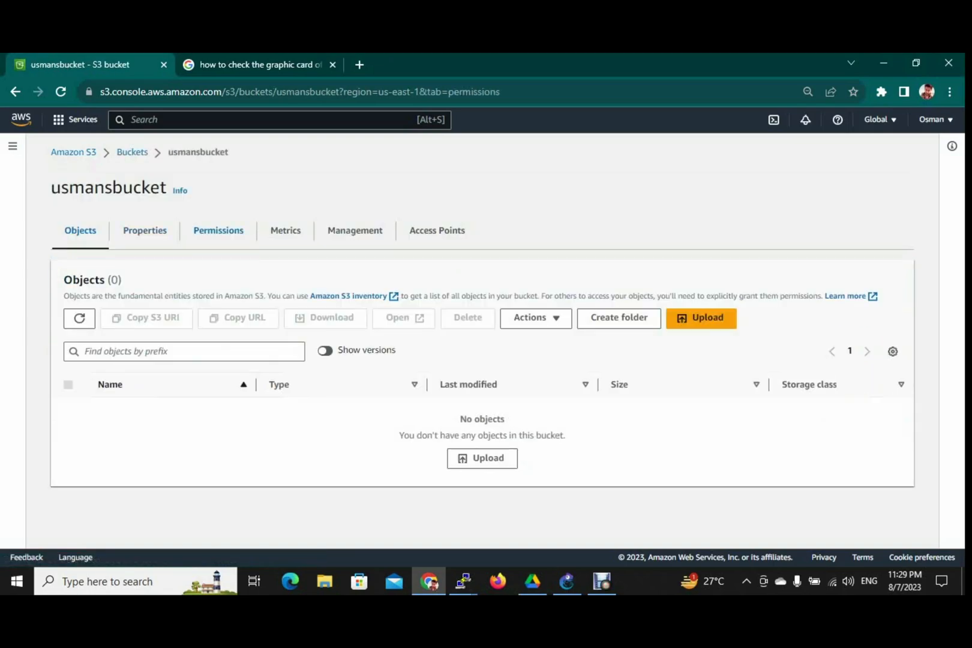
scroll(477, 337, "down", 3)
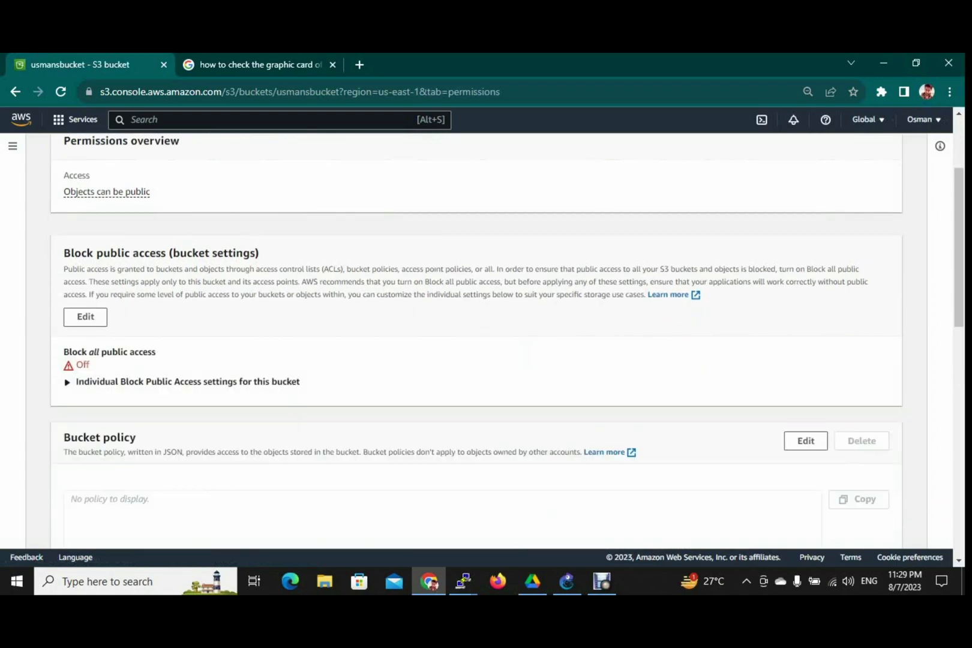
scroll(477, 337, "down", 4)
scroll(478, 336, "down", 7)
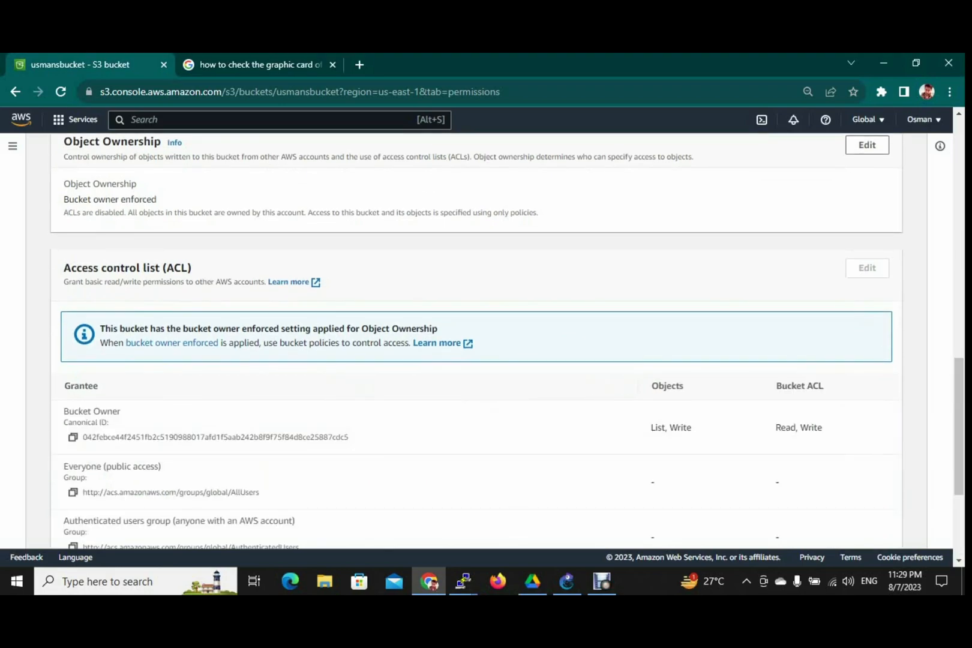
scroll(478, 336, "down", 3)
scroll(477, 337, "up", 9)
scroll(477, 336, "up", 8)
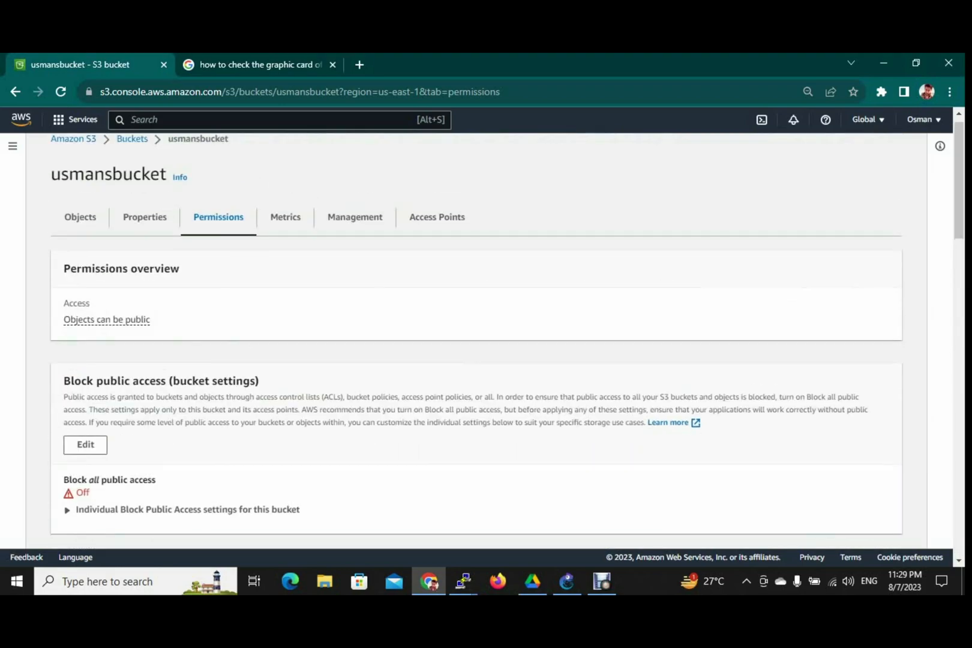
Review the bucket's properties and its versioning options without changing them, and return to the bucket list
left_click(145, 230)
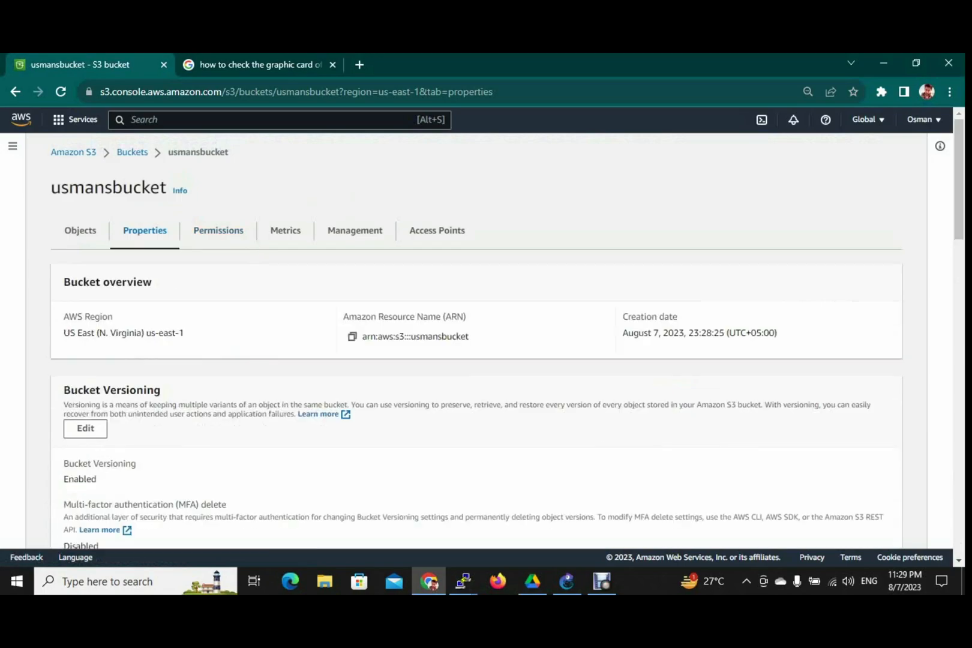
scroll(478, 336, "down", 1)
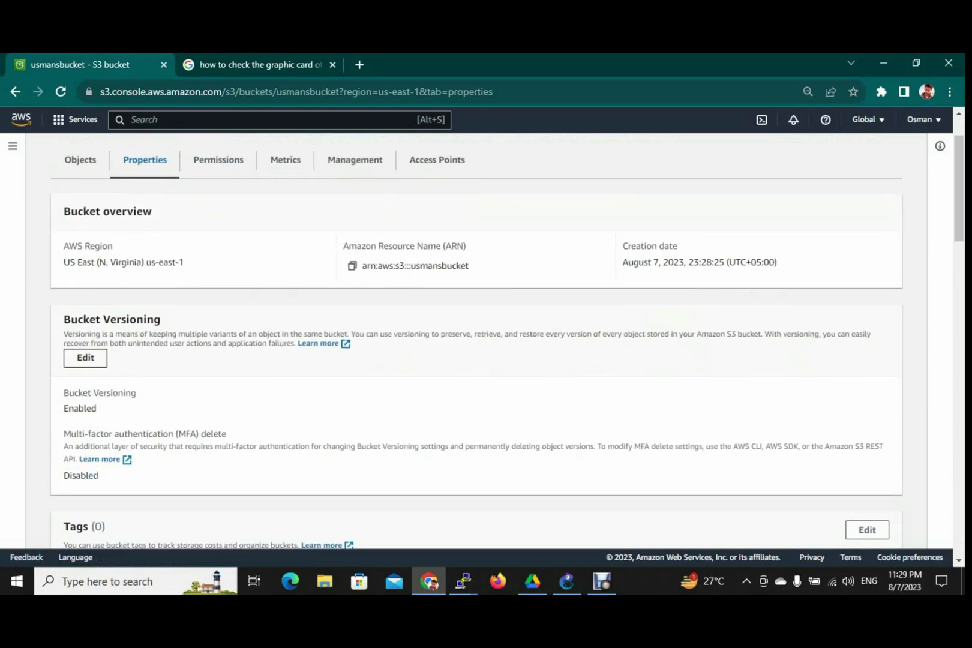
left_click(85, 358)
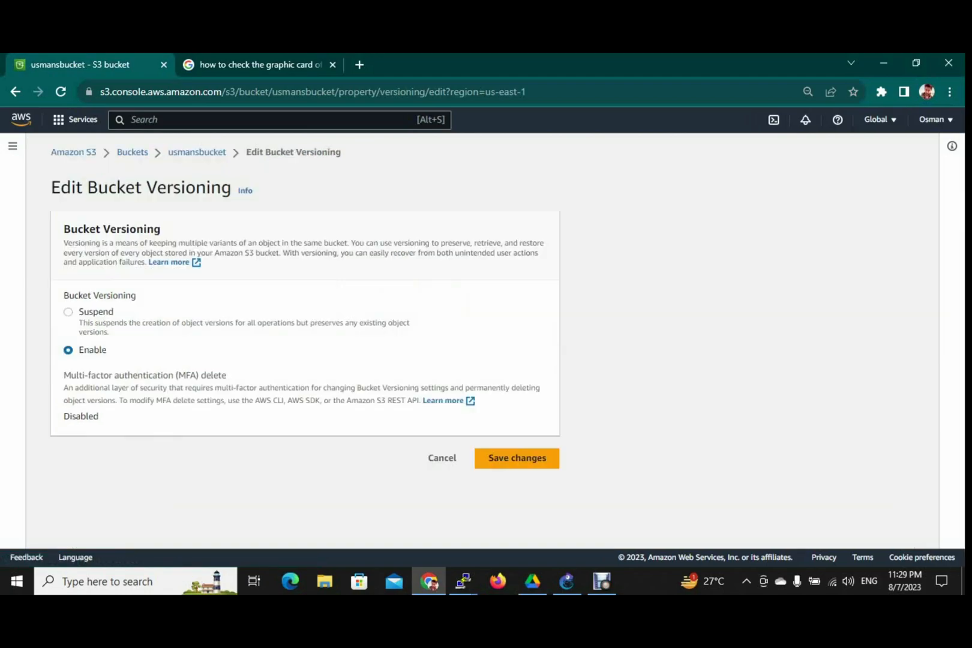
left_click(443, 459)
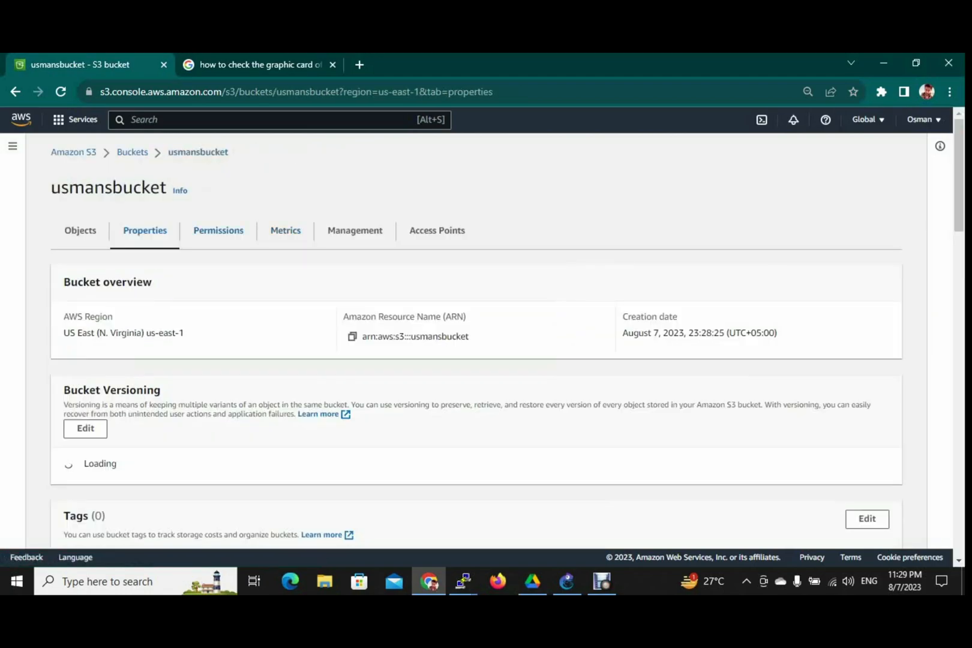
left_click(132, 152)
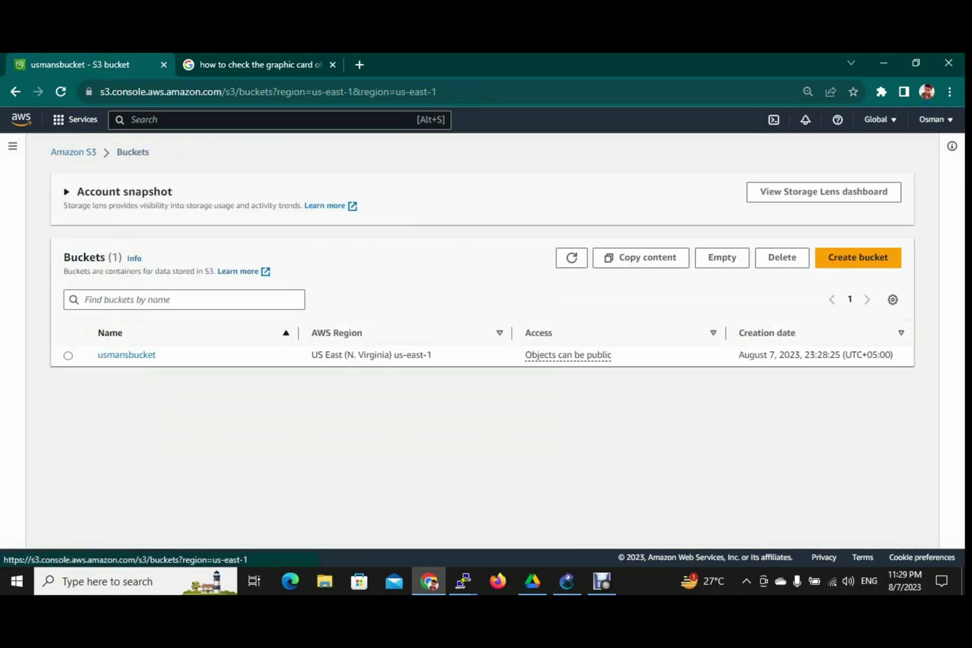
Start an upload into usmansbucket and open the file selection for it
left_click(126, 355)
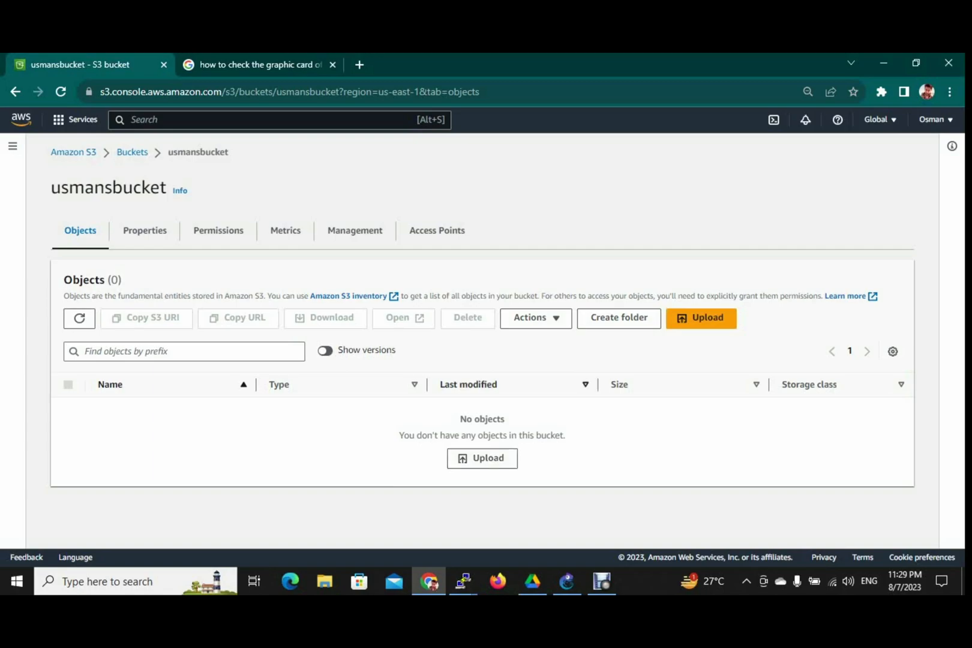
left_click(482, 458)
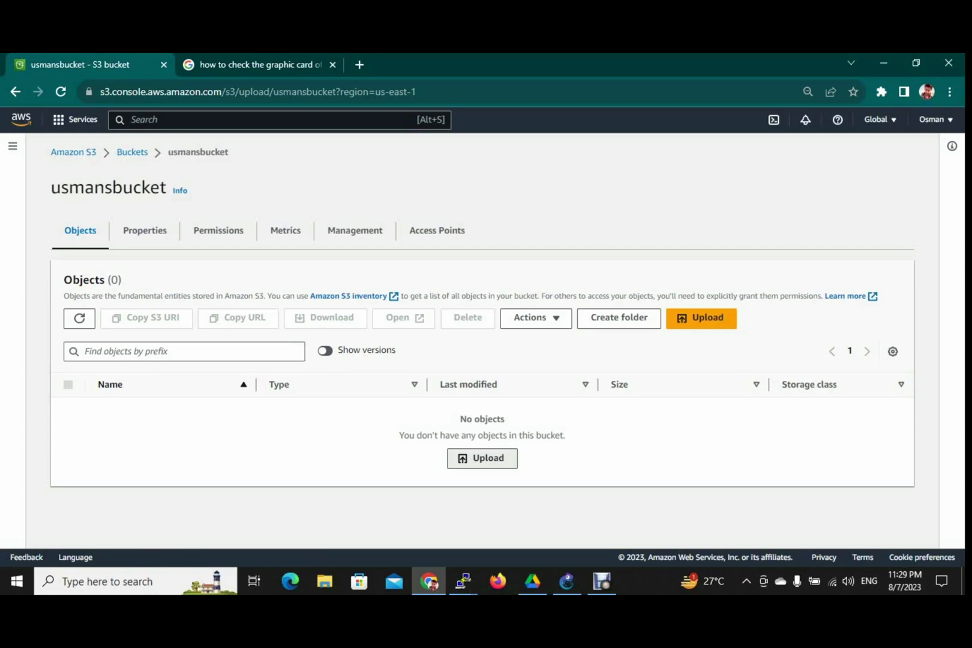
scroll(437, 248, "down", 1)
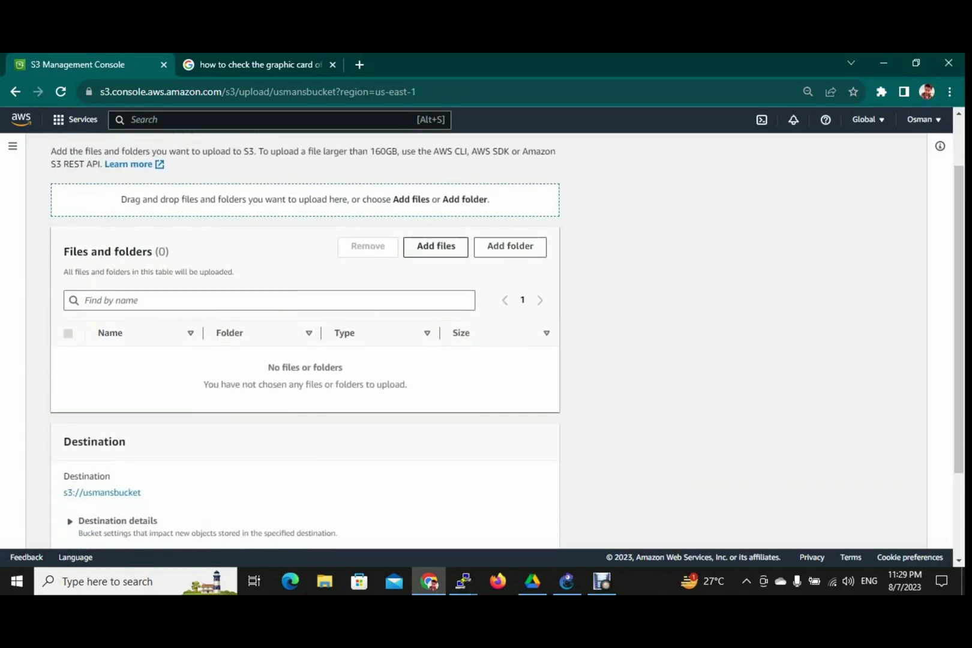
left_click(437, 247)
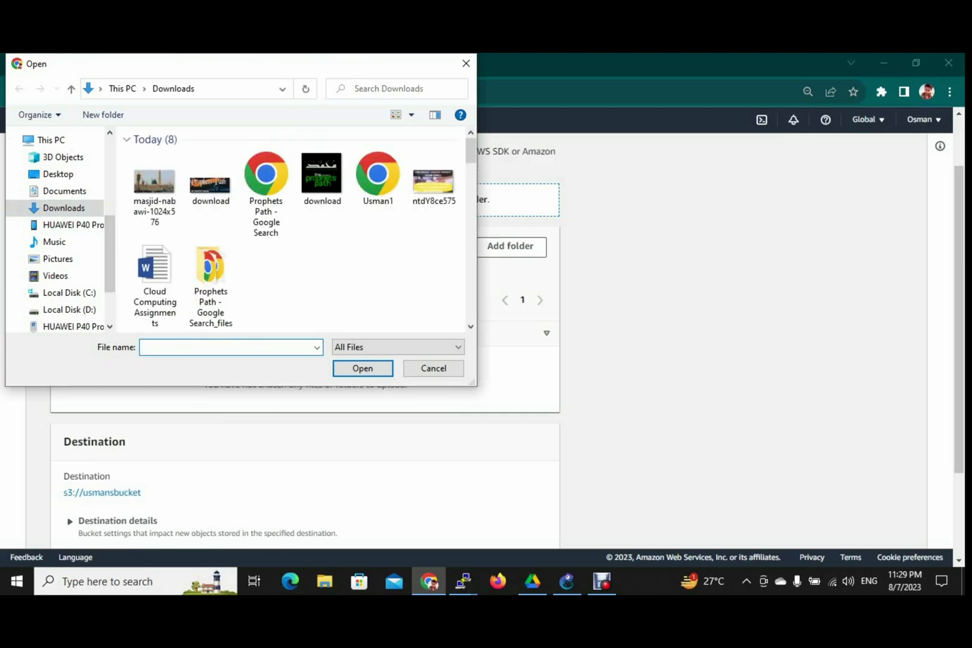
scroll(57, 234, "up", 4)
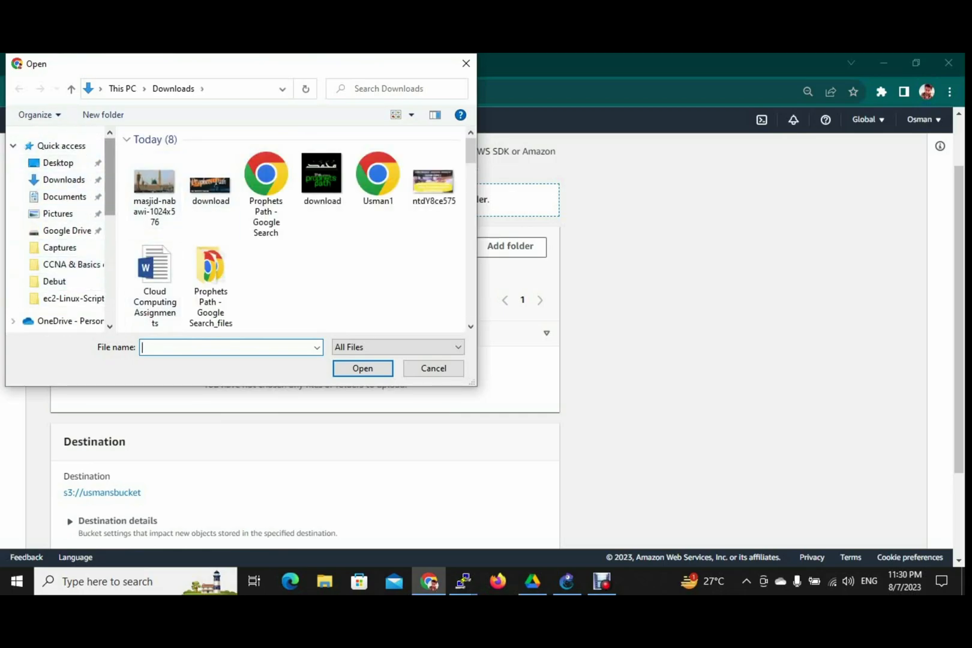
scroll(60, 185, "down", 2)
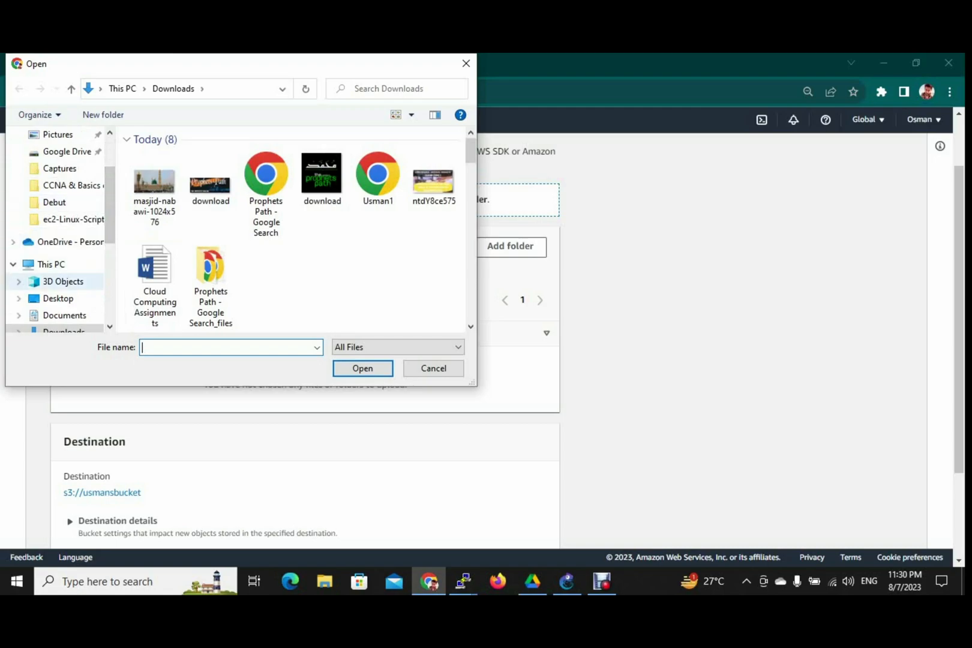
left_click(66, 185)
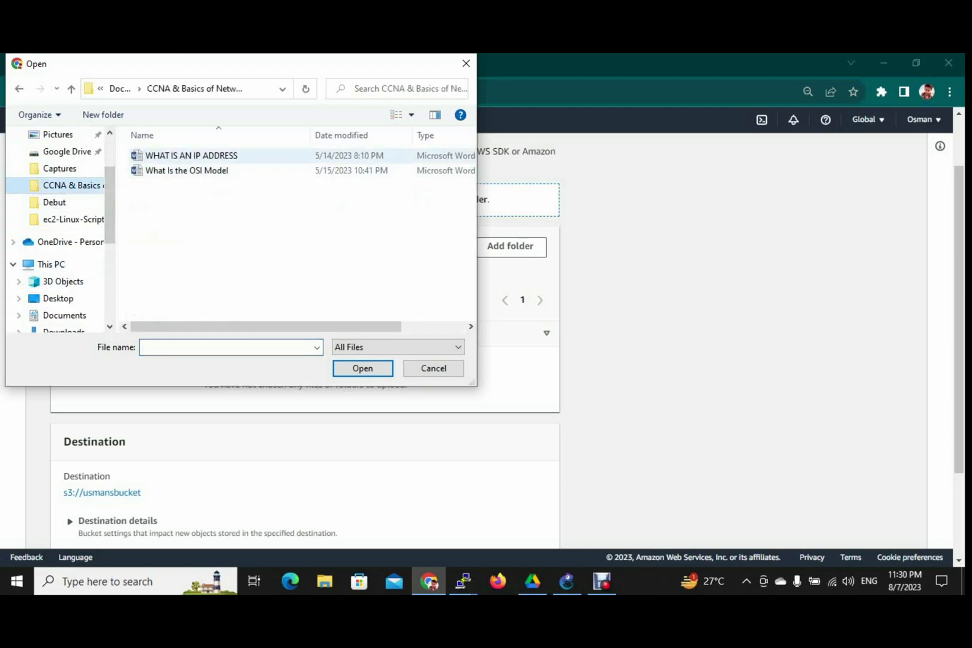
left_click(190, 156)
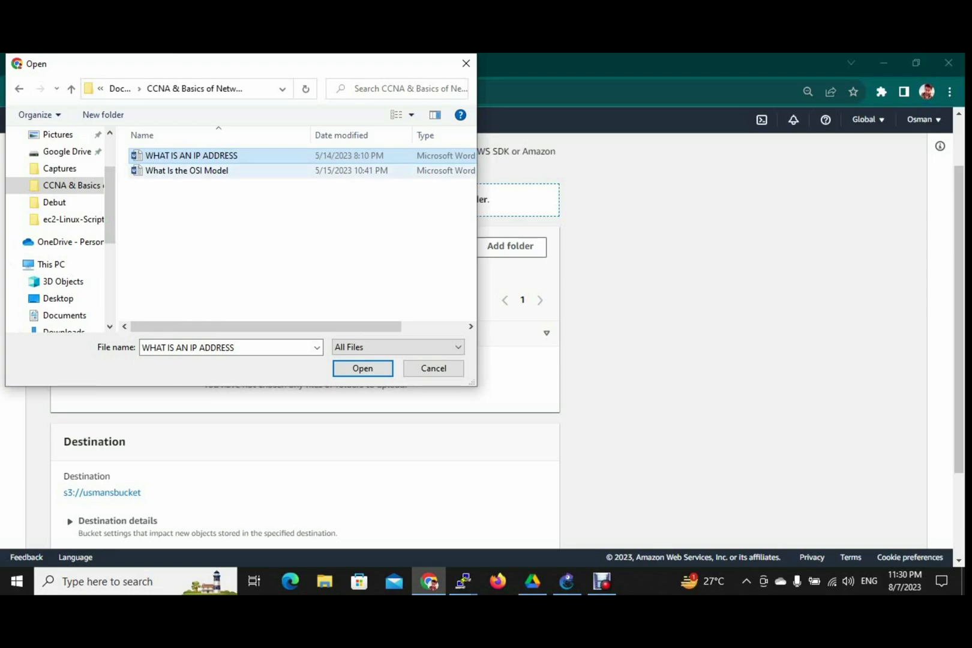
left_click(198, 218)
scroll(60, 216, "up", 2)
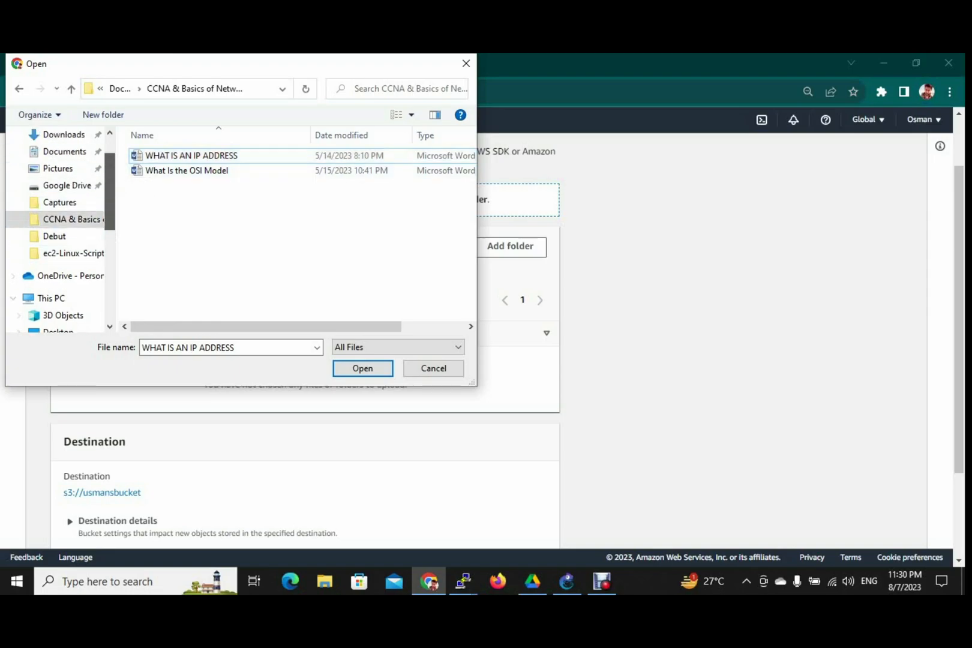
Add the PDFs What Is the OSI Model and WHAT IS AN IP ADDRESS from the Documents folder to the upload
left_click(64, 197)
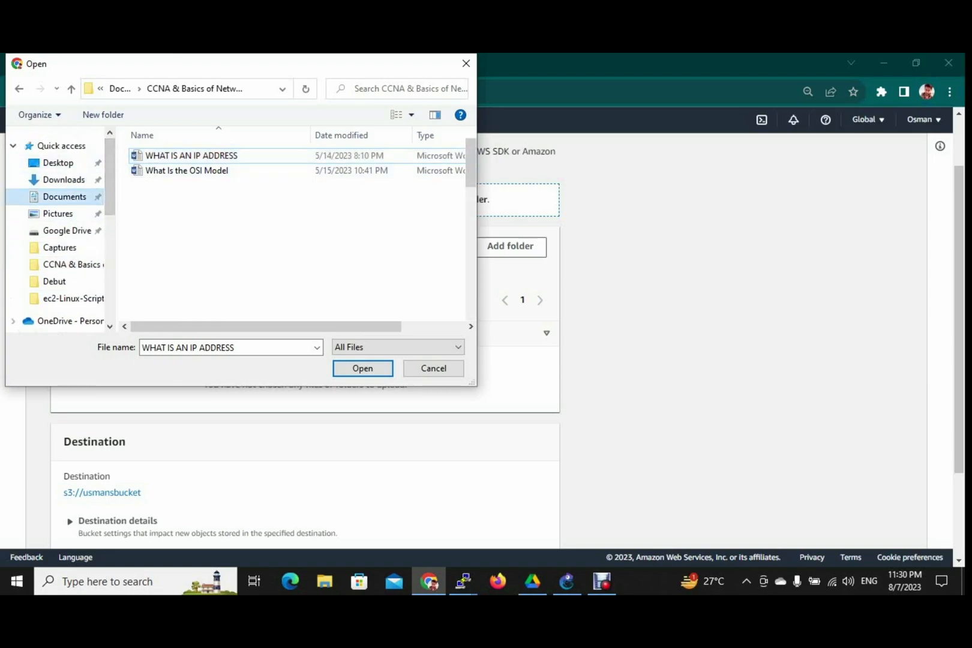
scroll(57, 234, "down", 5)
scroll(57, 234, "up", 5)
scroll(333, 171, "down", 5)
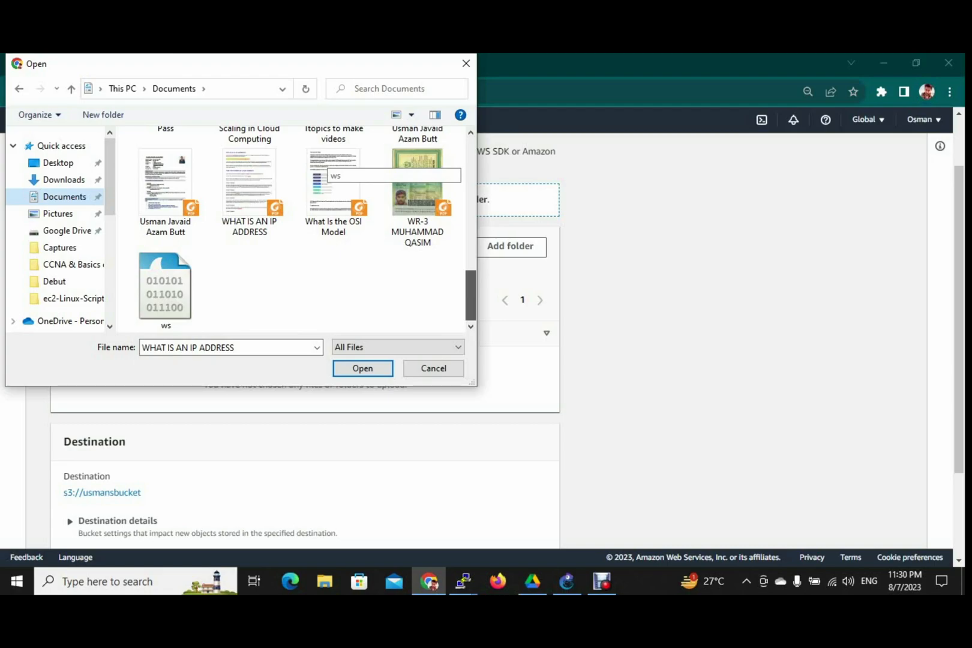
scroll(333, 172, "up", 2)
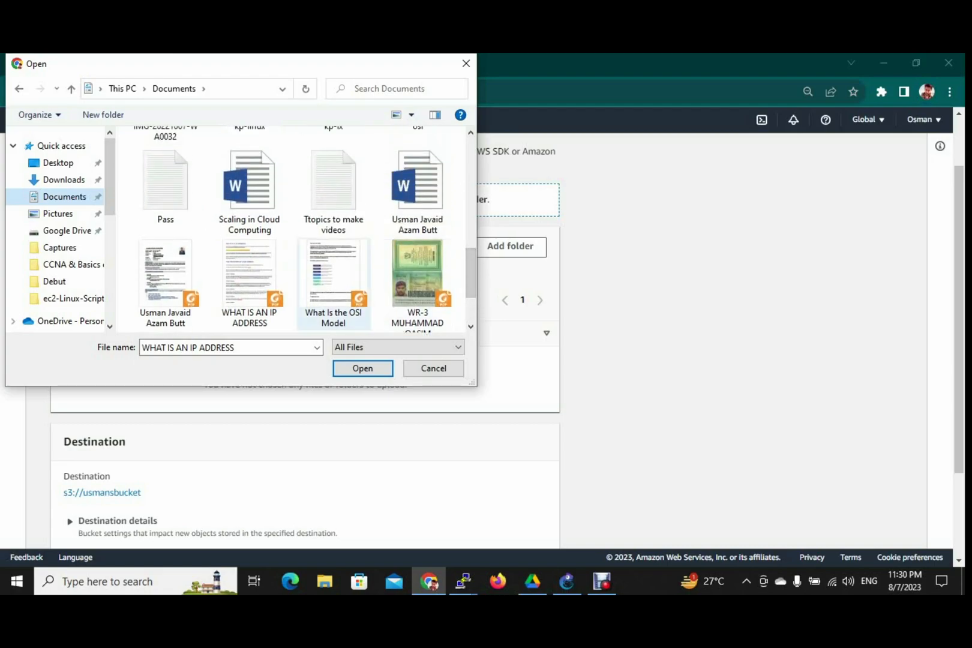
left_click(334, 283)
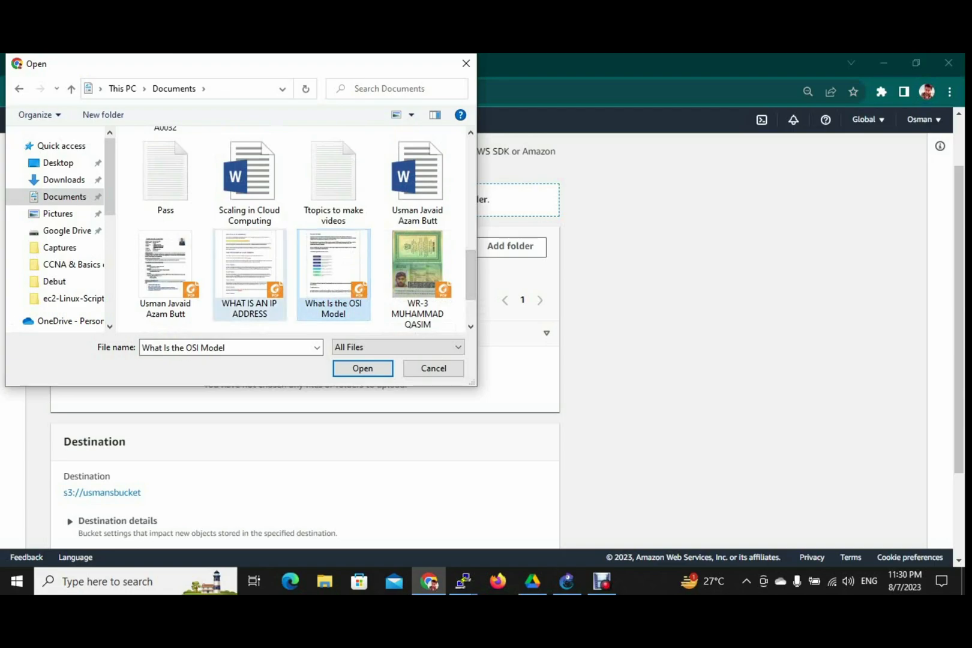
left_click(250, 282, "ctrl")
left_click(362, 368)
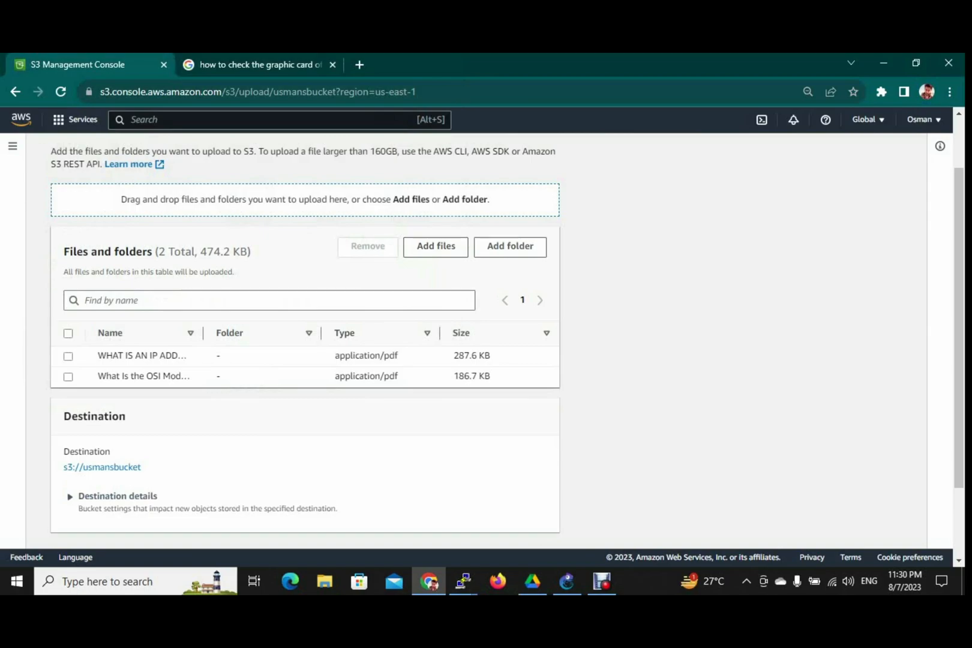
Add the cloud Computing folder from Documents to the upload and allow all its files to be uploaded
left_click(510, 247)
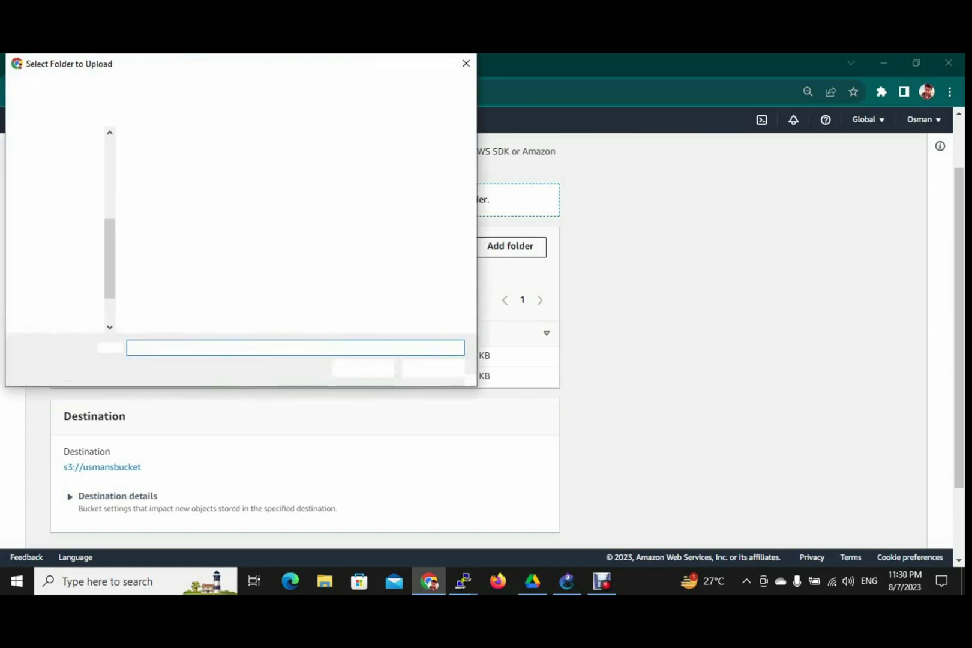
left_click_drag(110, 288, 110, 252)
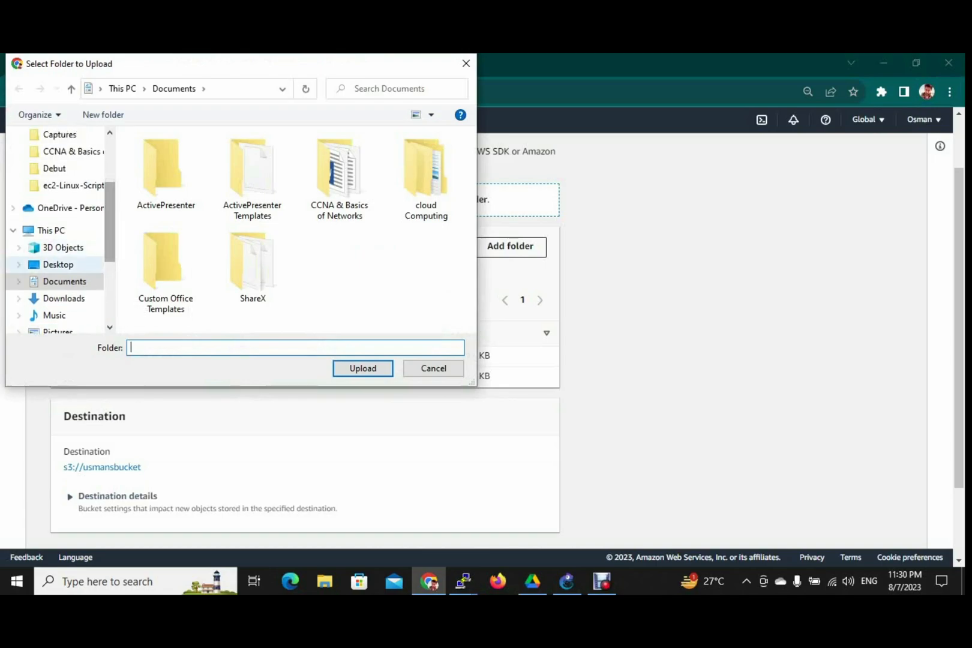
left_click_drag(109, 240, 110, 268)
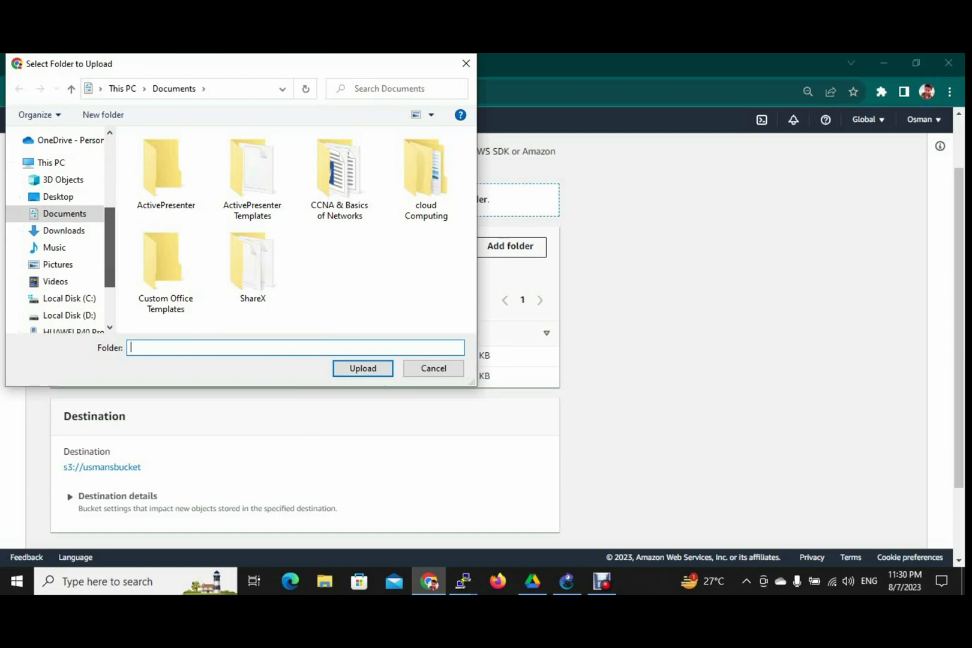
left_click(69, 315)
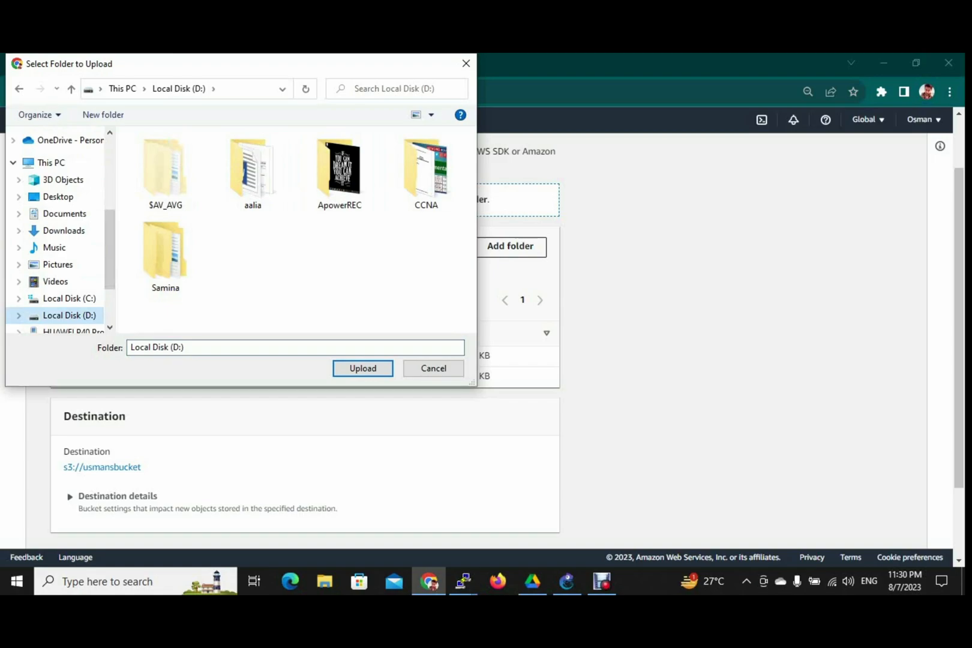
scroll(57, 228, "up", 1)
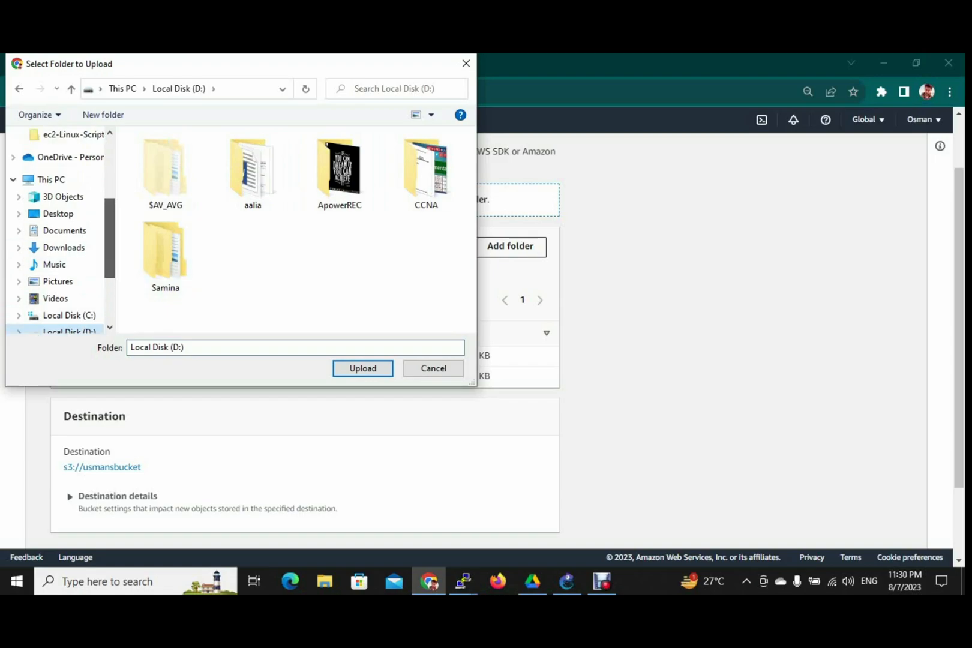
left_click(63, 248)
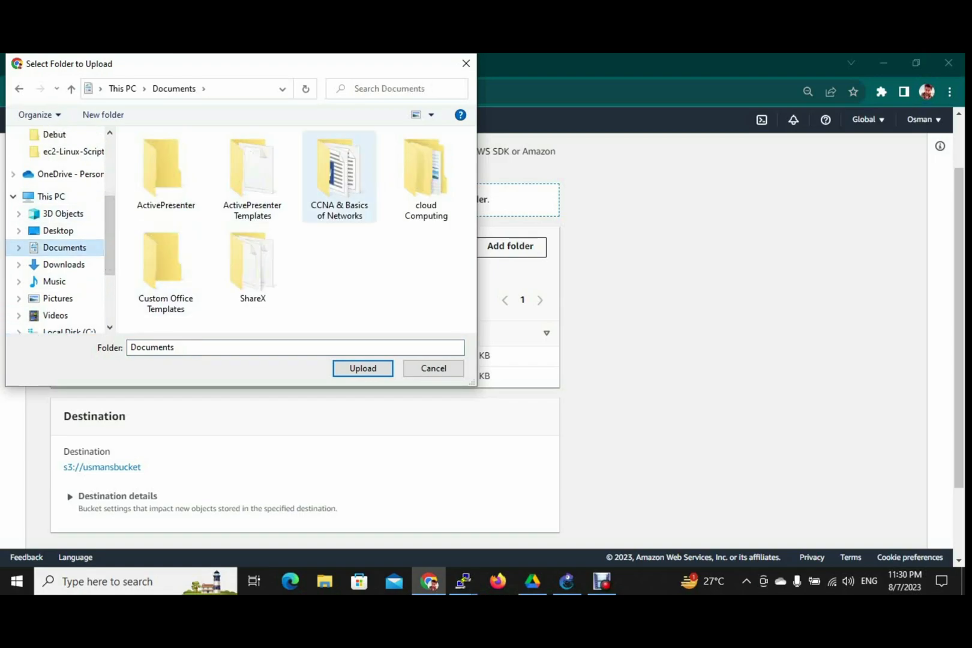
left_click(426, 177)
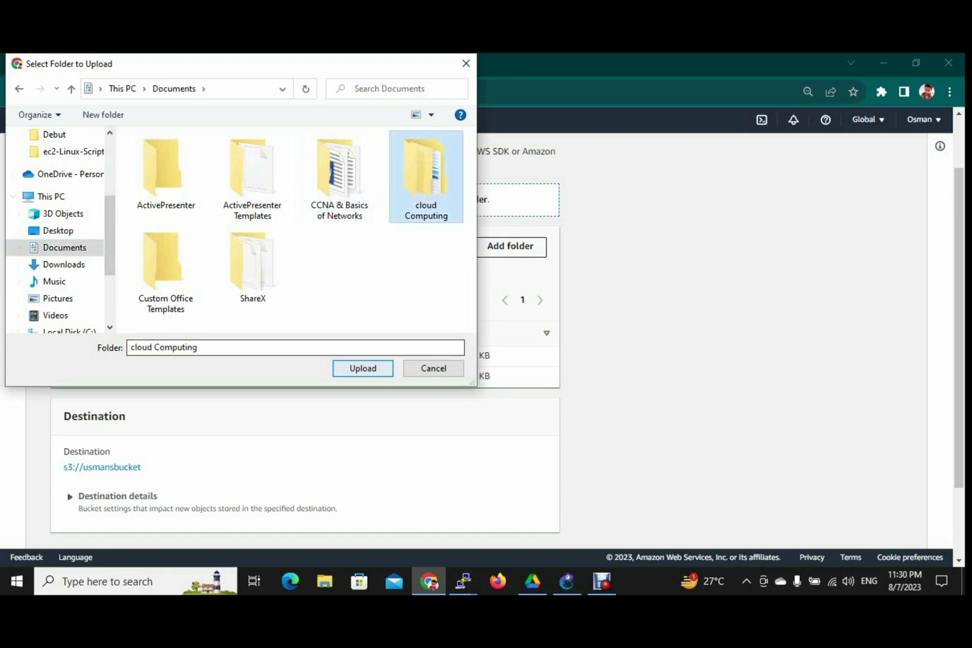
left_click(363, 368)
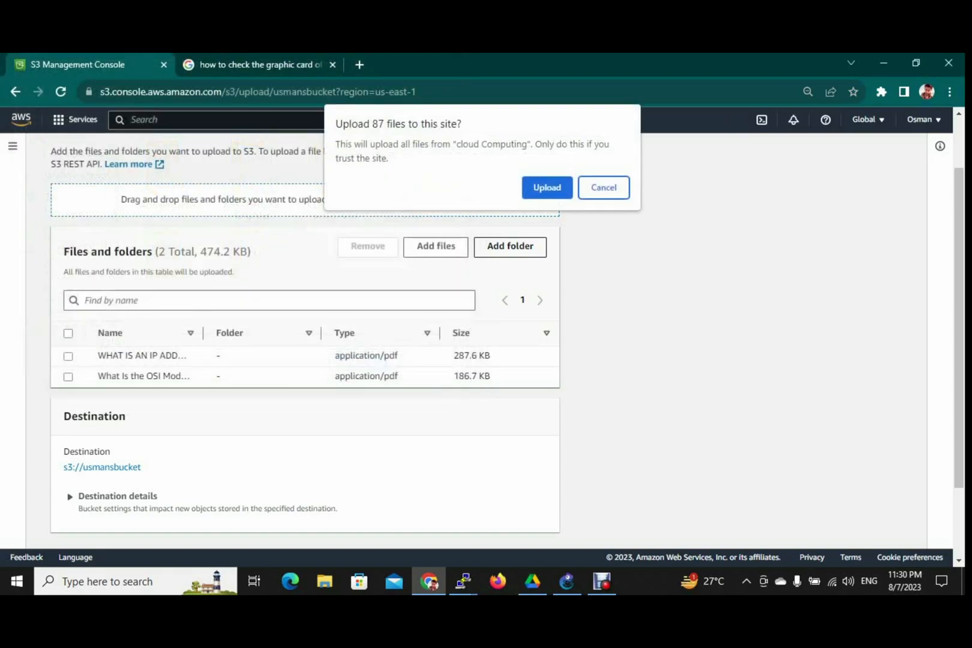
left_click(548, 188)
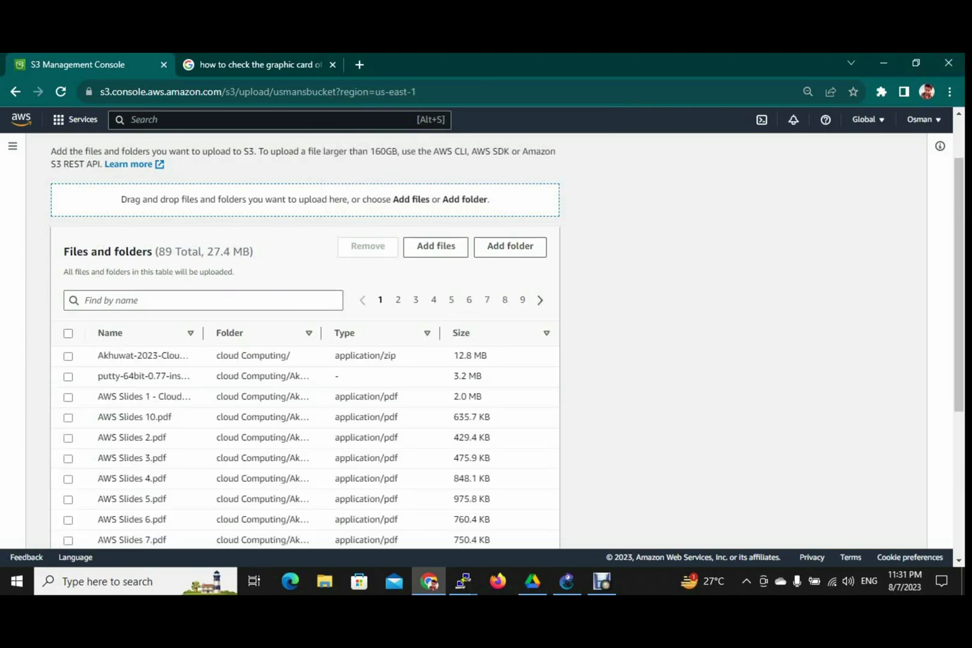
Check the list of files and folders and start their upload to usmansbucket
scroll(305, 361, "down", 2)
scroll(305, 360, "up", 3)
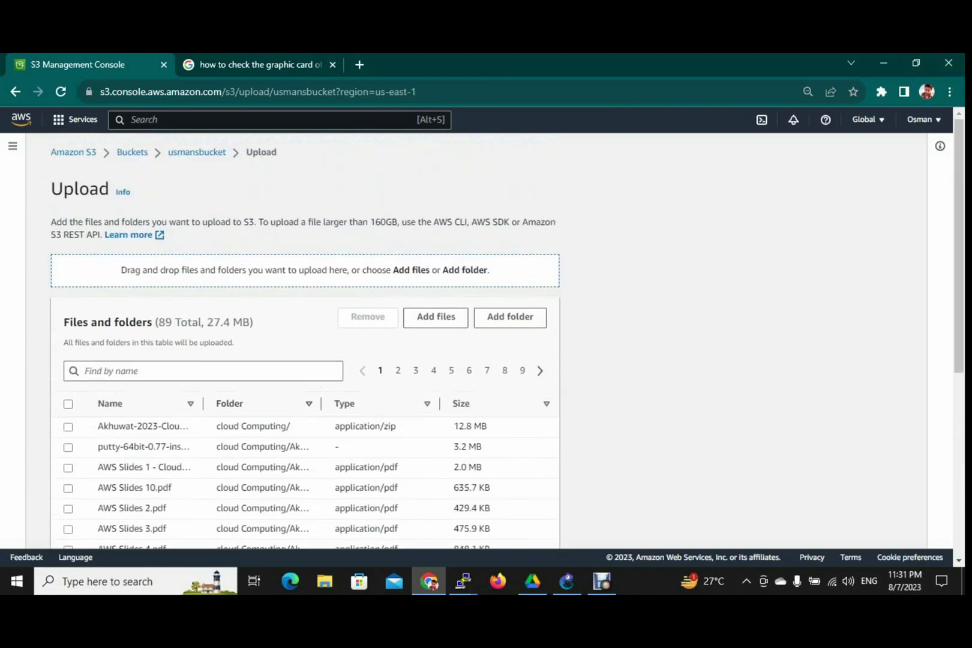
scroll(305, 360, "down", 5)
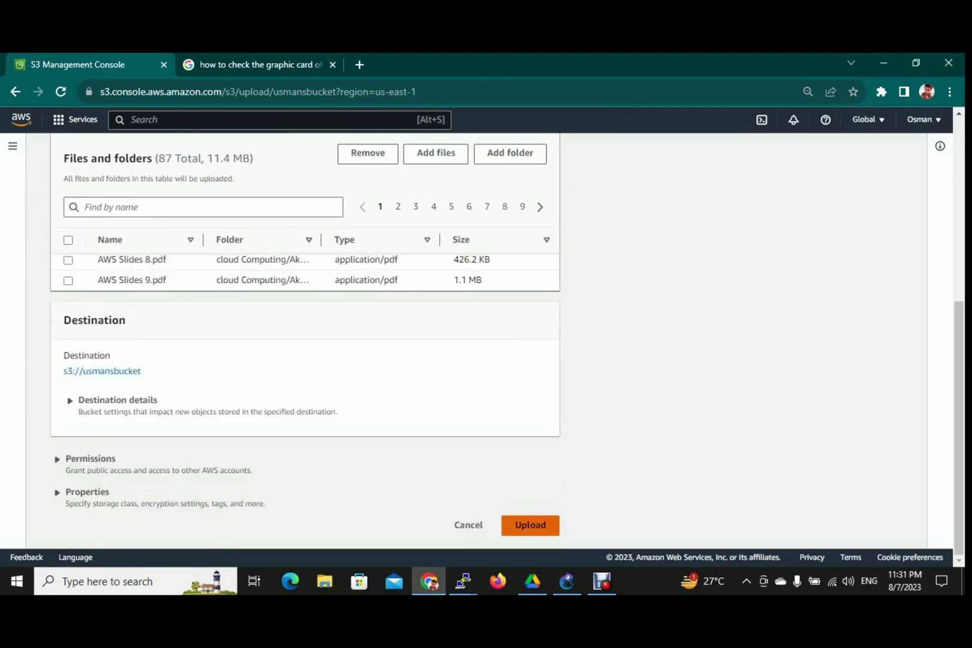
left_click(531, 526)
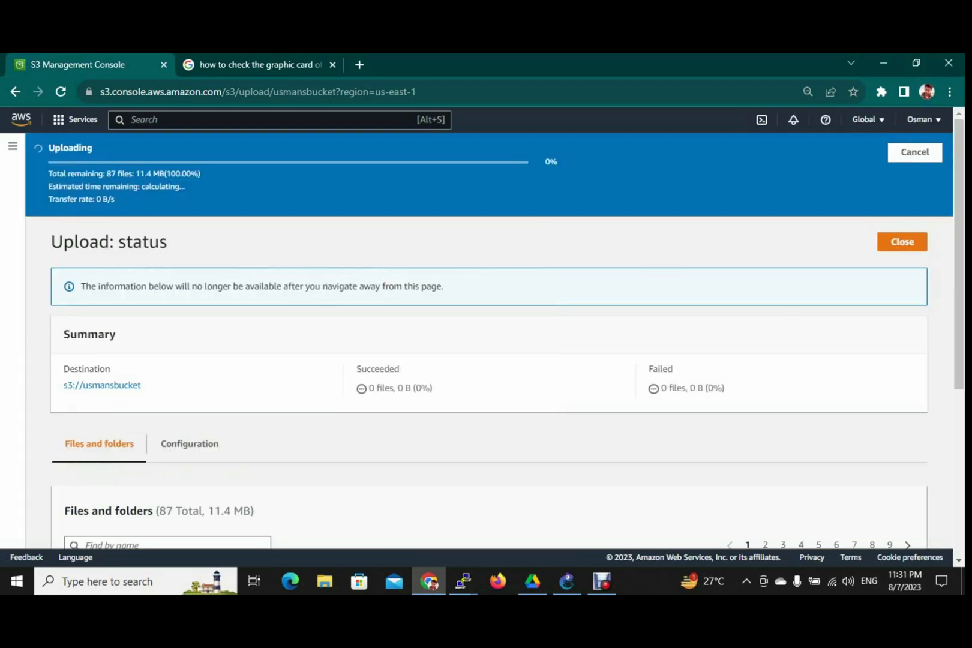
Review the upload status of the files, wait for the upload to finish, and close the status page
scroll(489, 384, "down", 5)
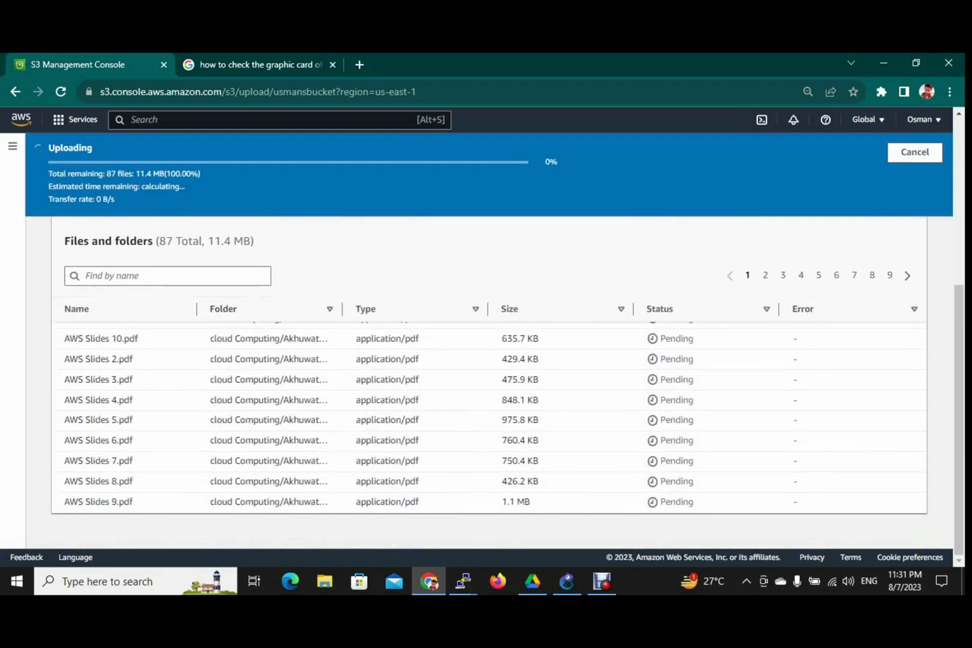
scroll(489, 385, "up", 2)
scroll(489, 384, "down", 2)
scroll(490, 384, "up", 4)
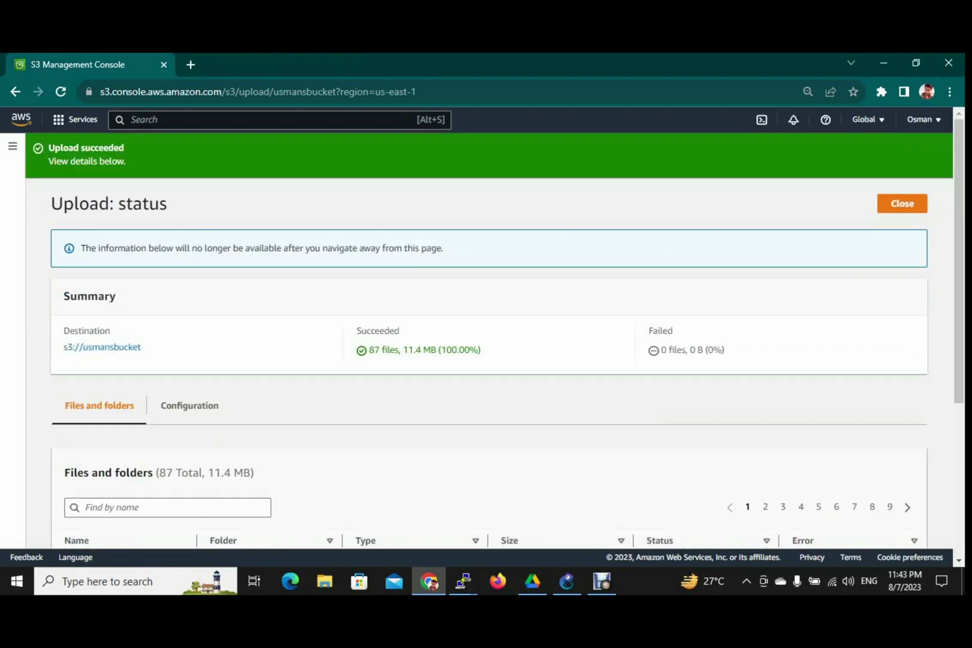
scroll(489, 360, "down", 5)
scroll(489, 360, "up", 5)
left_click(903, 204)
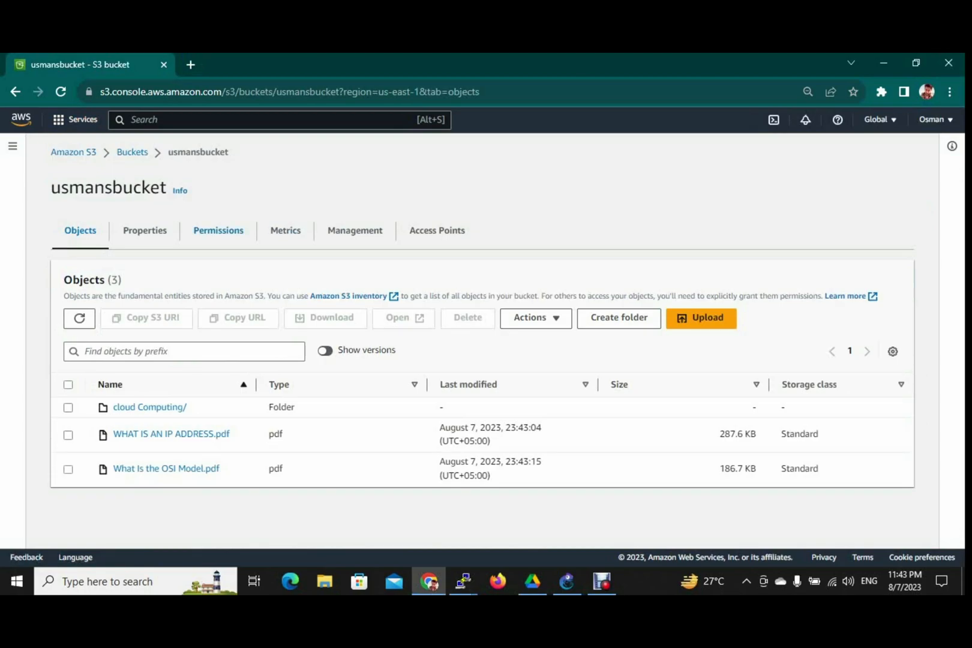
Reopen usmansbucket from the bucket list and open the details of WHAT IS AN IP ADDRESS.pdf
left_click(132, 152)
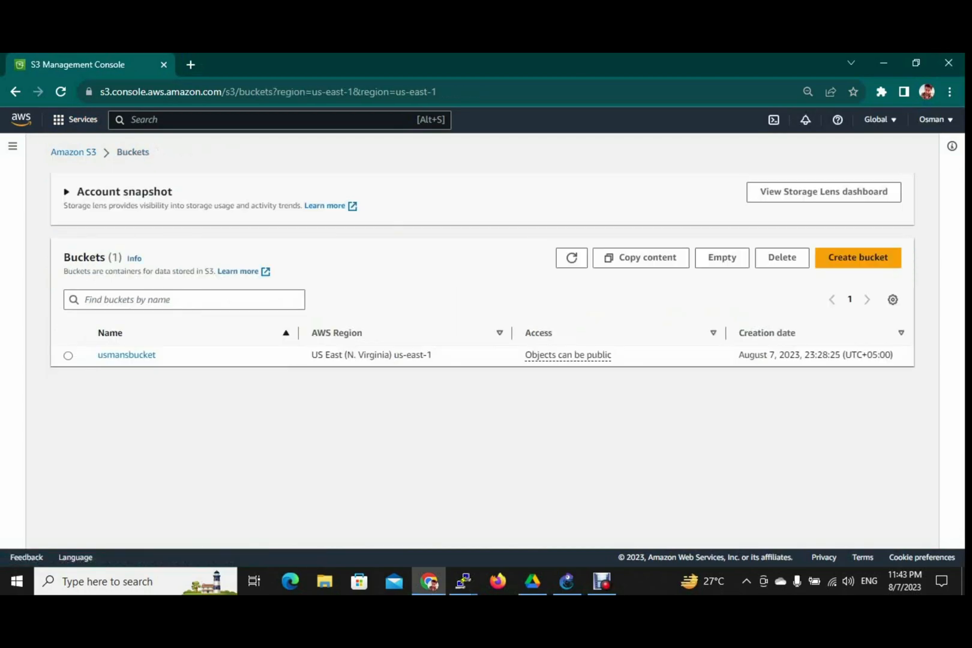
left_click(127, 354)
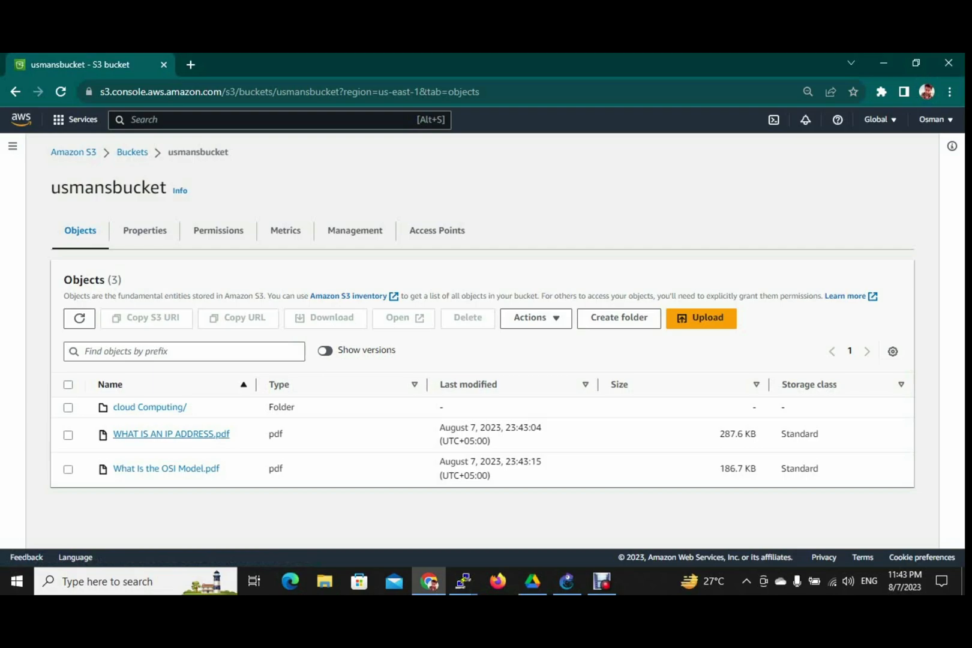
left_click(171, 434)
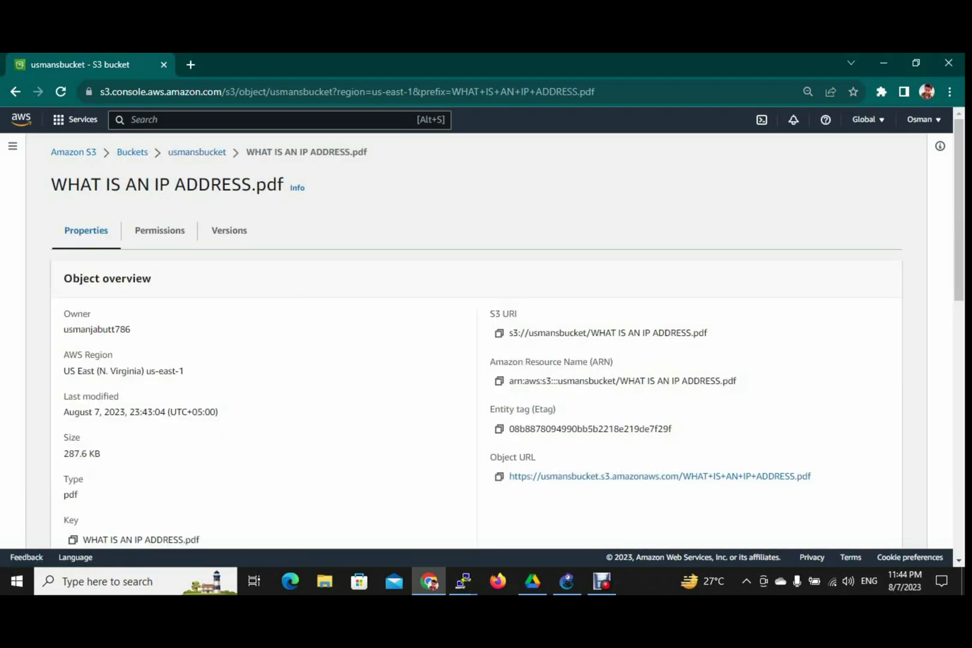
Copy the object URL of WHAT IS AN IP ADDRESS.pdf, test it in a new browser tab, and close that tab
left_click_drag(811, 477, 509, 477)
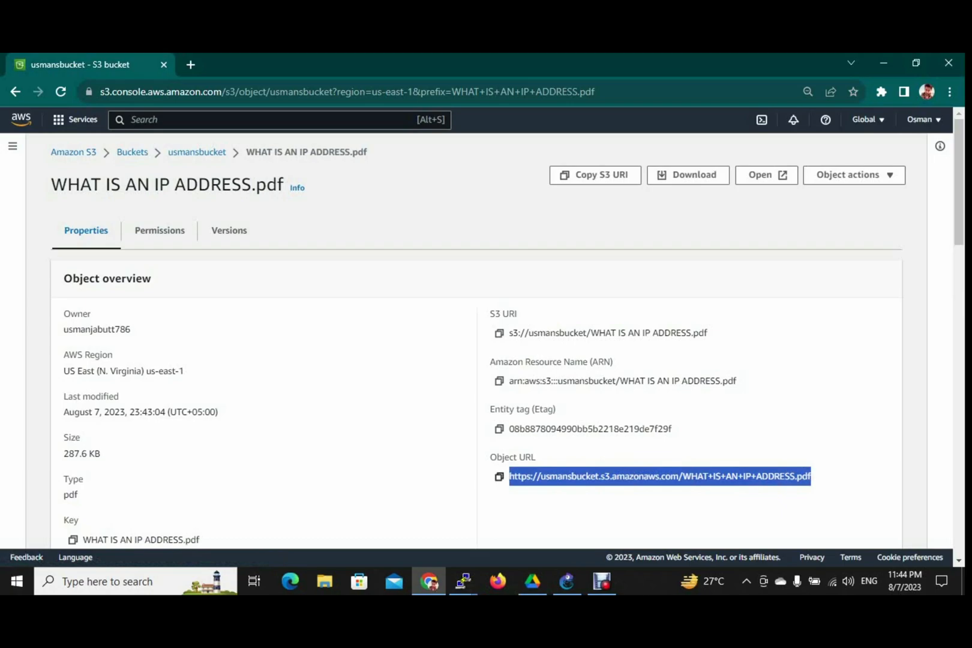
left_click(499, 476)
key("ctrl+t")
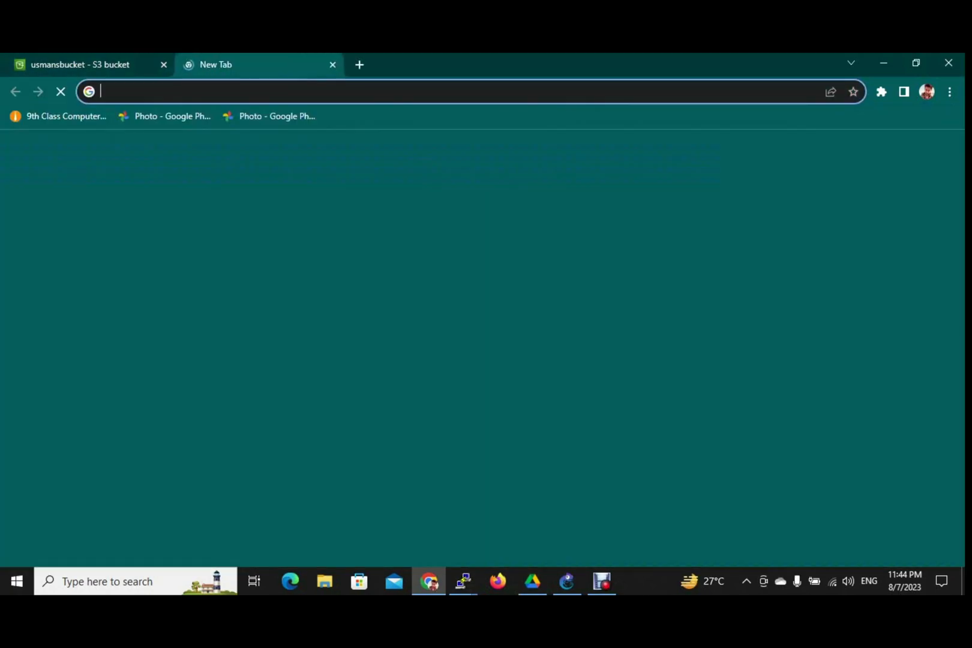
key("Return")
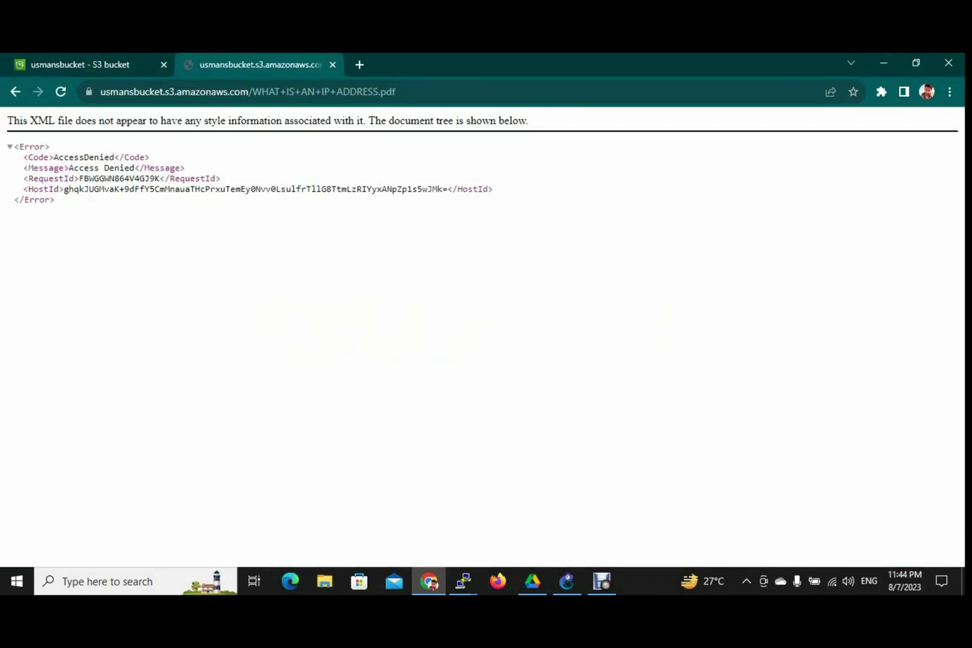
left_click_drag(14, 147, 420, 207)
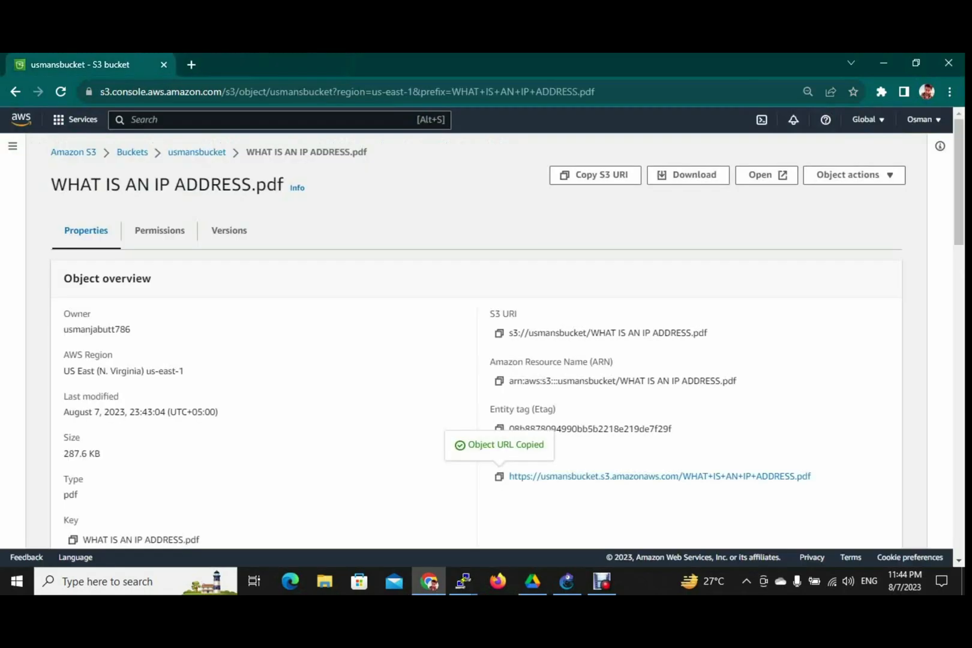
left_click(333, 64)
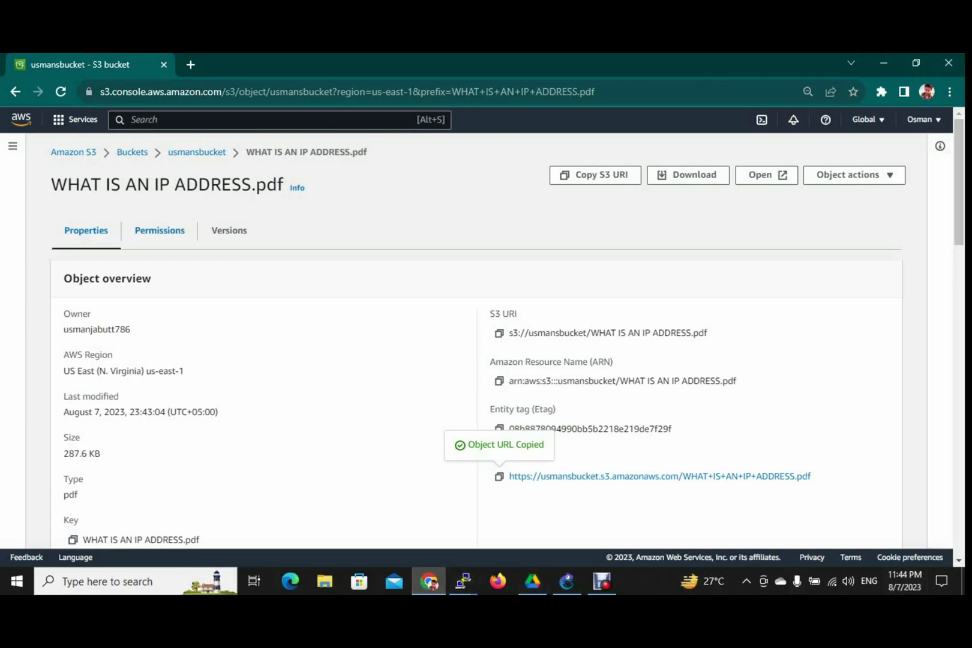
Go to the permissions of usmansbucket and open its bucket policy for editing
left_click(73, 152)
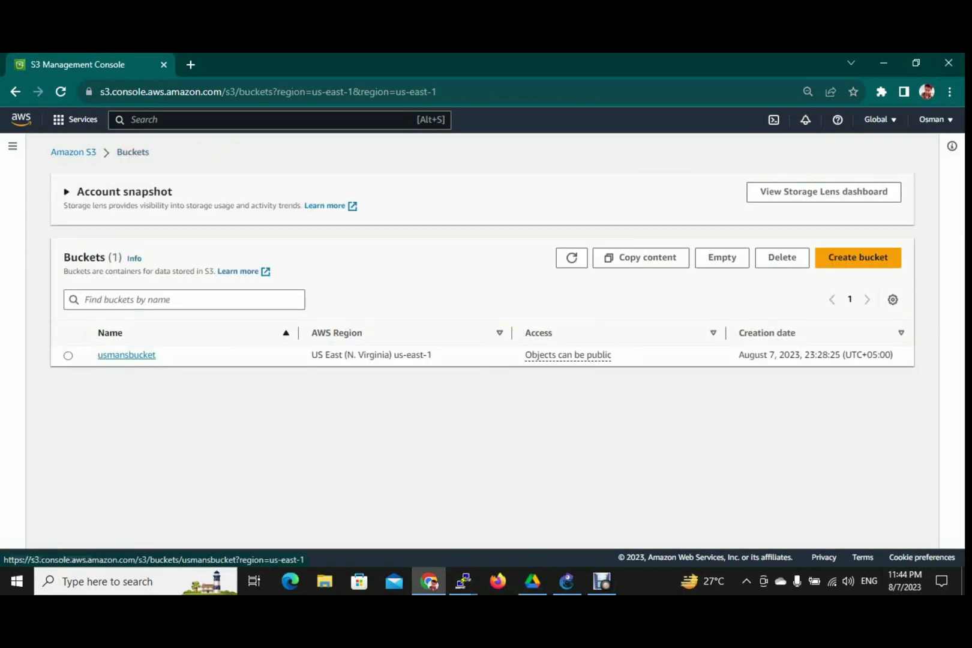
left_click(126, 355)
left_click(218, 231)
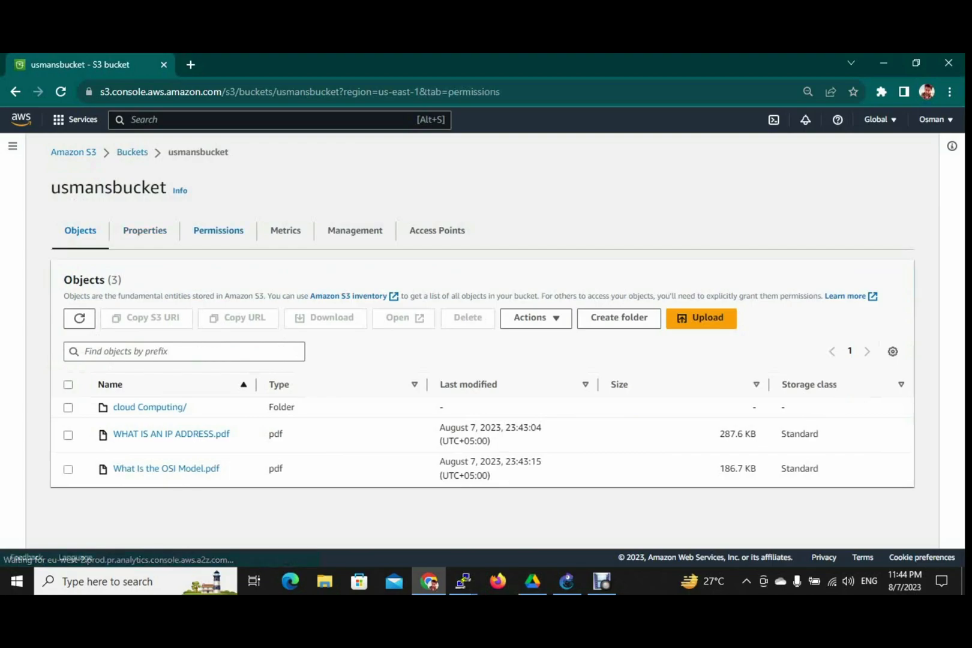
scroll(476, 341, "down", 1)
scroll(476, 341, "down", 1)
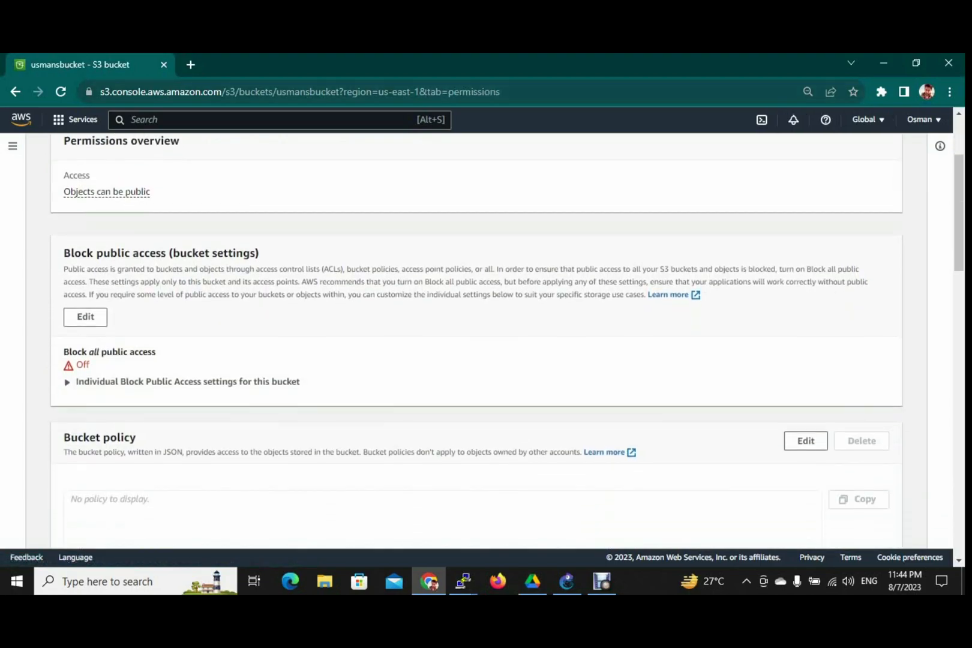
scroll(476, 341, "down", 3)
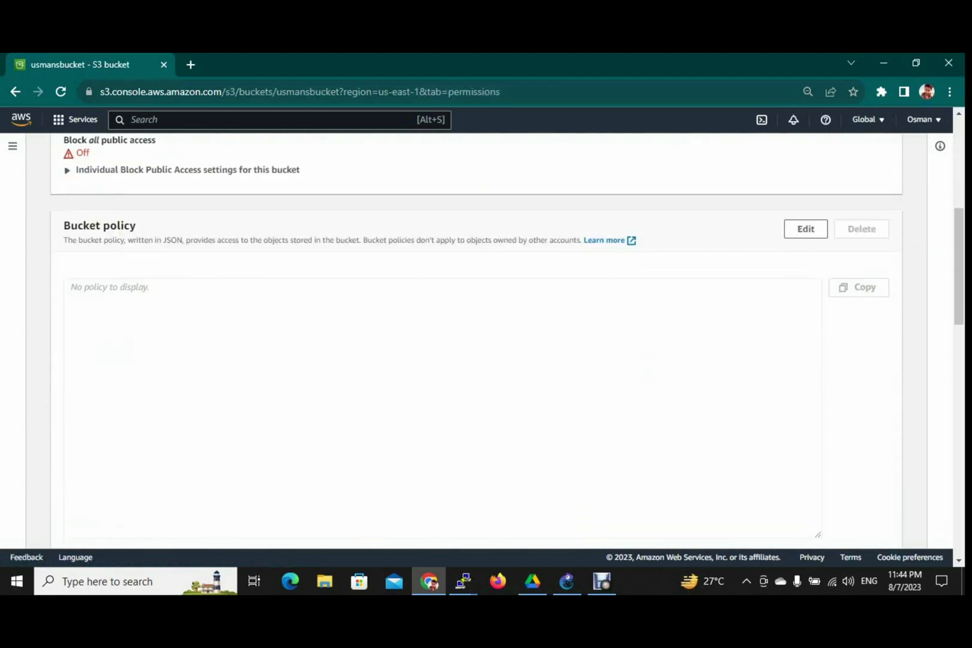
scroll(476, 341, "down", 5)
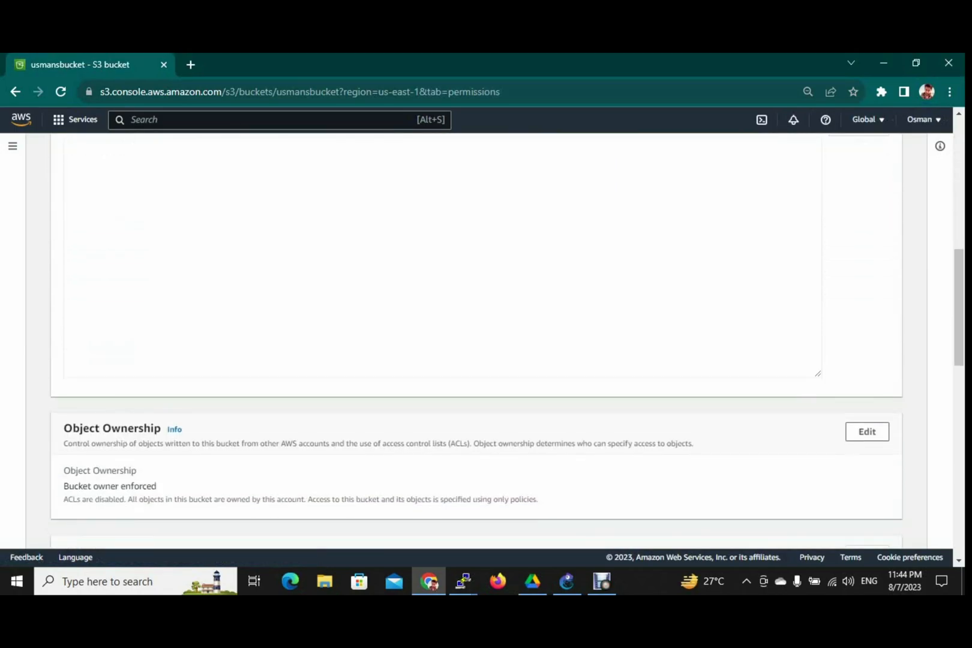
scroll(477, 341, "up", 5)
left_click(806, 229)
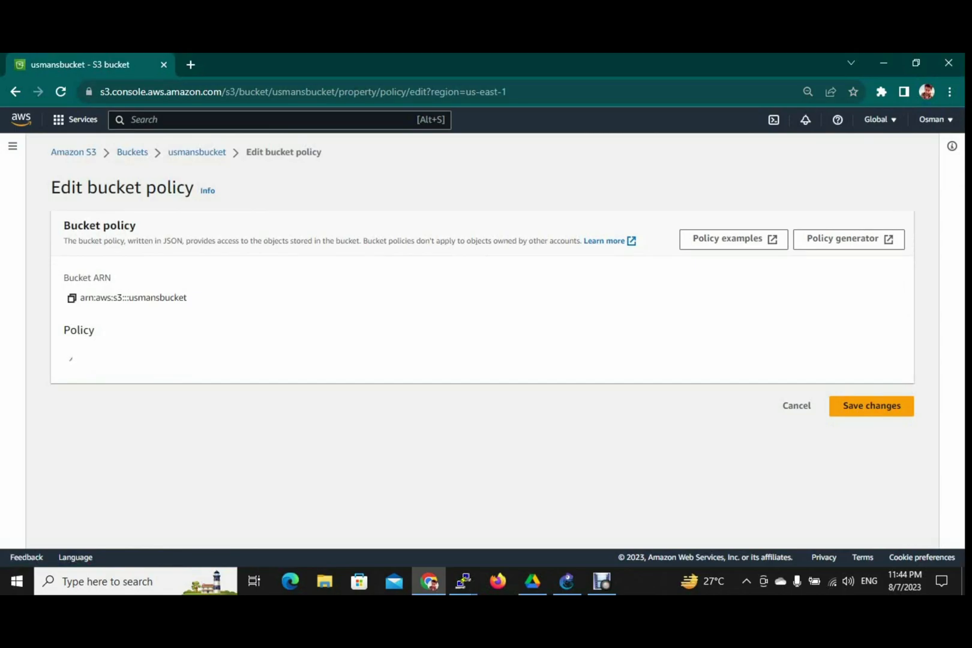
Copy the bucket ARN of usmansbucket and open the AWS Policy Generator
left_click_drag(186, 297, 80, 298)
left_click(71, 298)
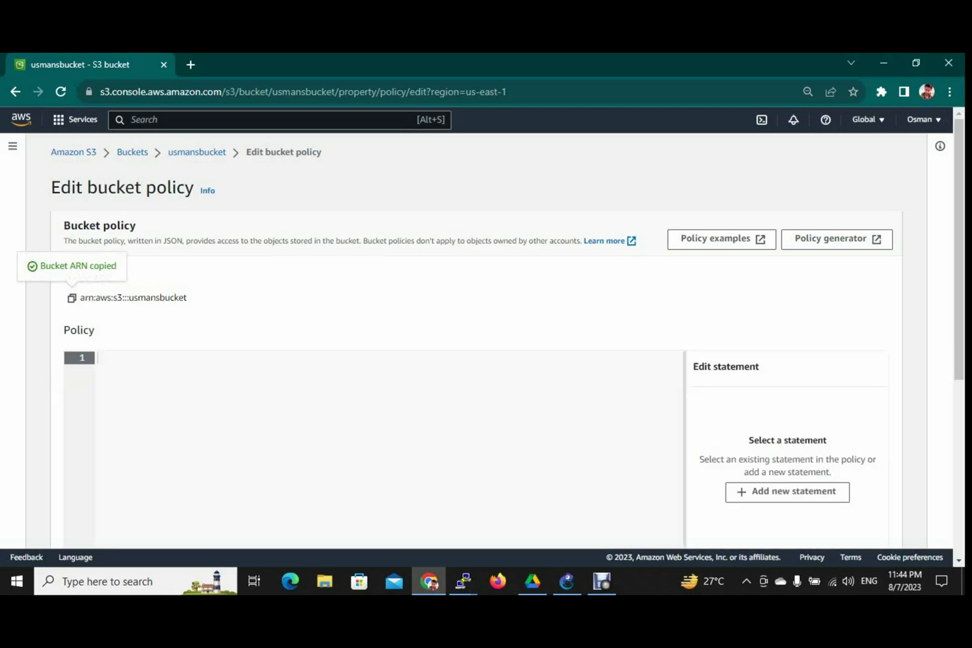
left_click_drag(663, 219, 849, 239)
left_click(838, 274)
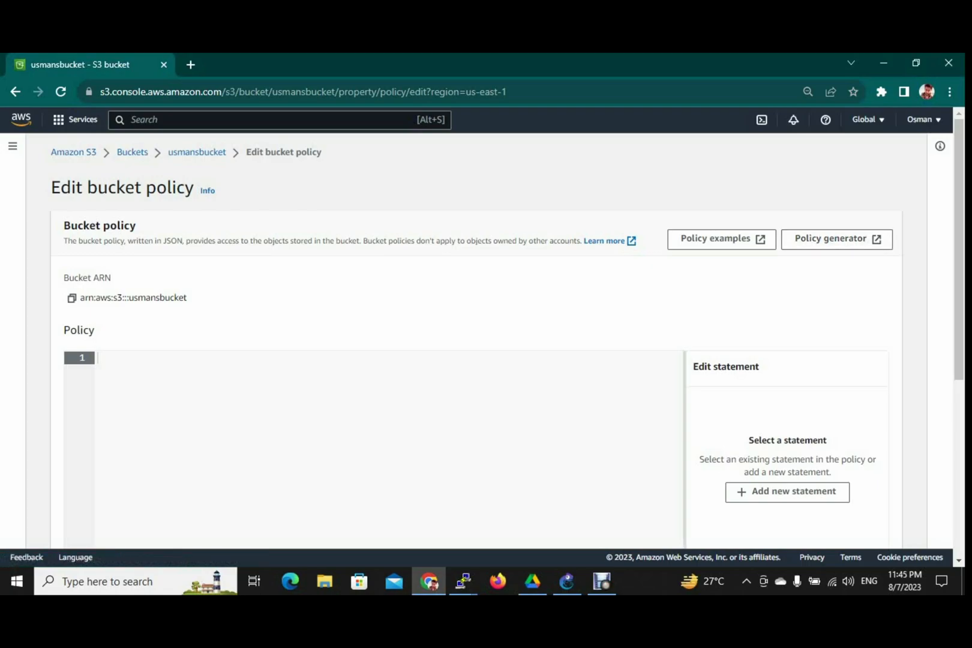
left_click(837, 239)
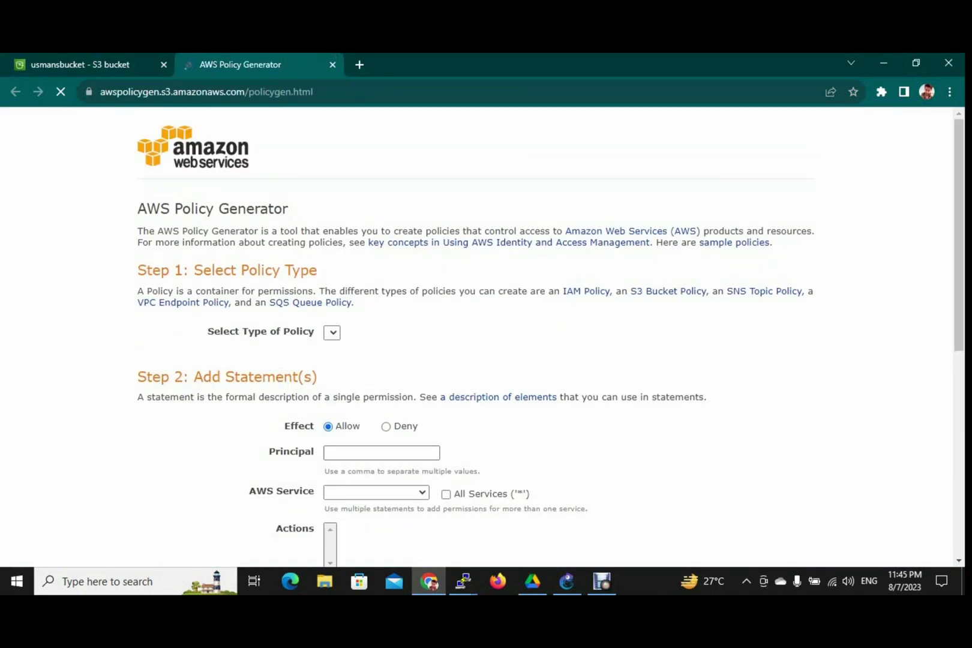
Set the type of policy to S3 Bucket Policy in the generator
scroll(483, 338, "down", 1)
triple_click(261, 260)
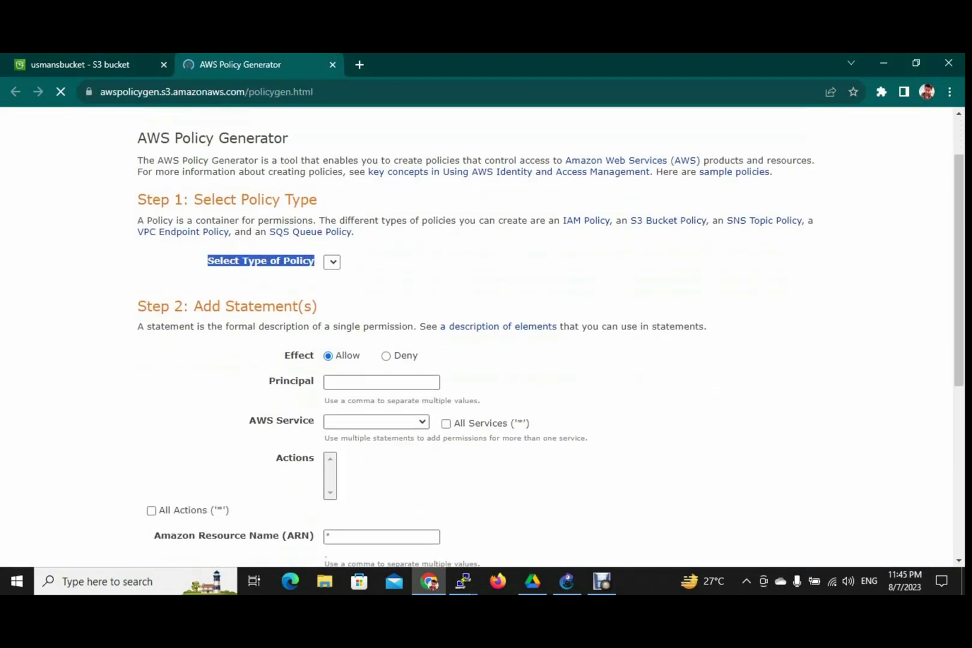
left_click(332, 262)
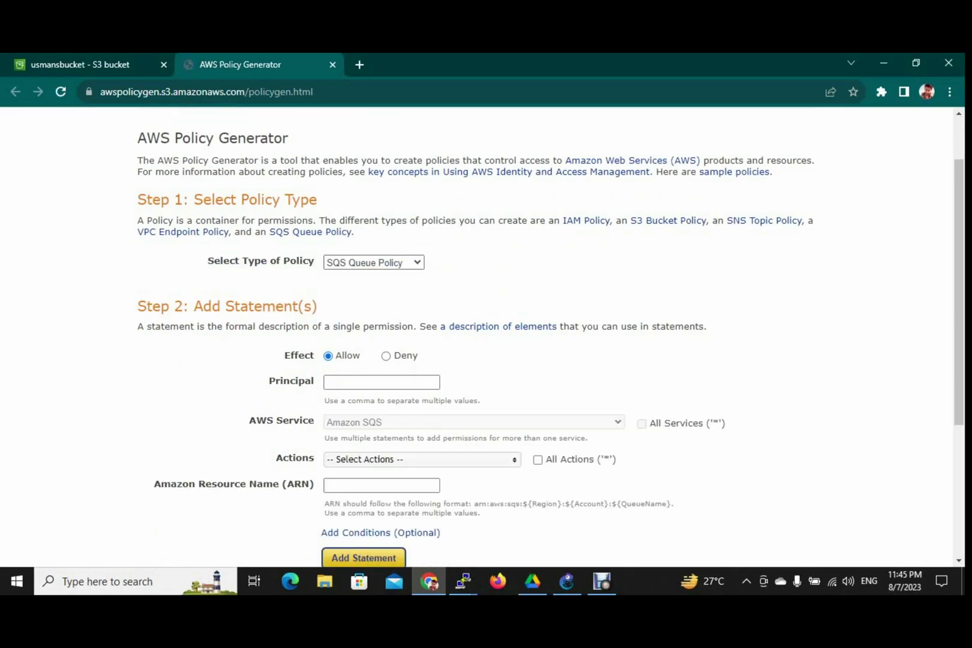
left_click(372, 263)
left_click(361, 288)
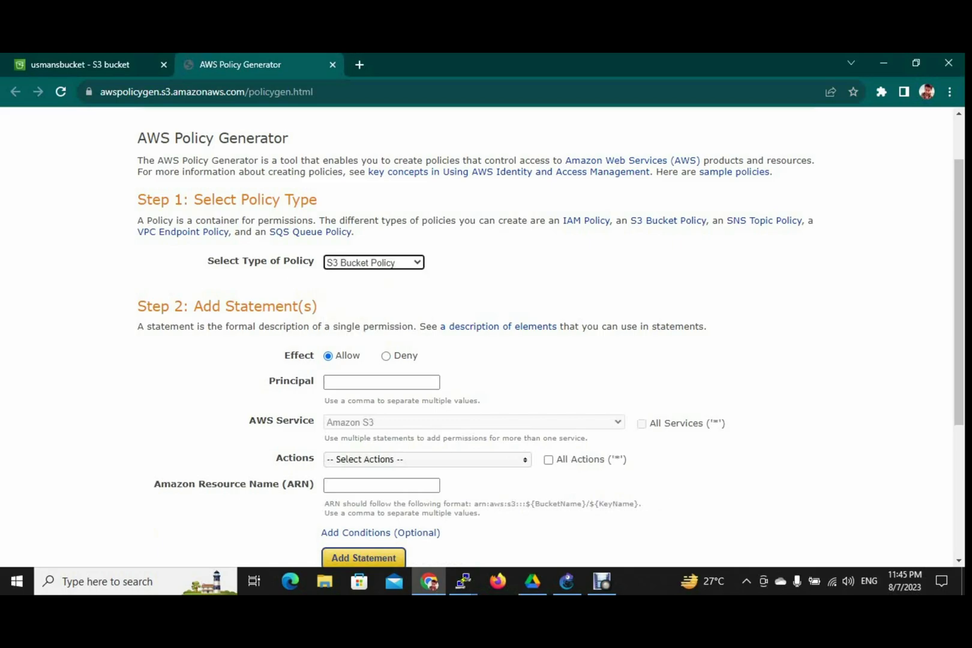
Set the statement's principal to * with the Allow effect kept
scroll(551, 340, "down", 1)
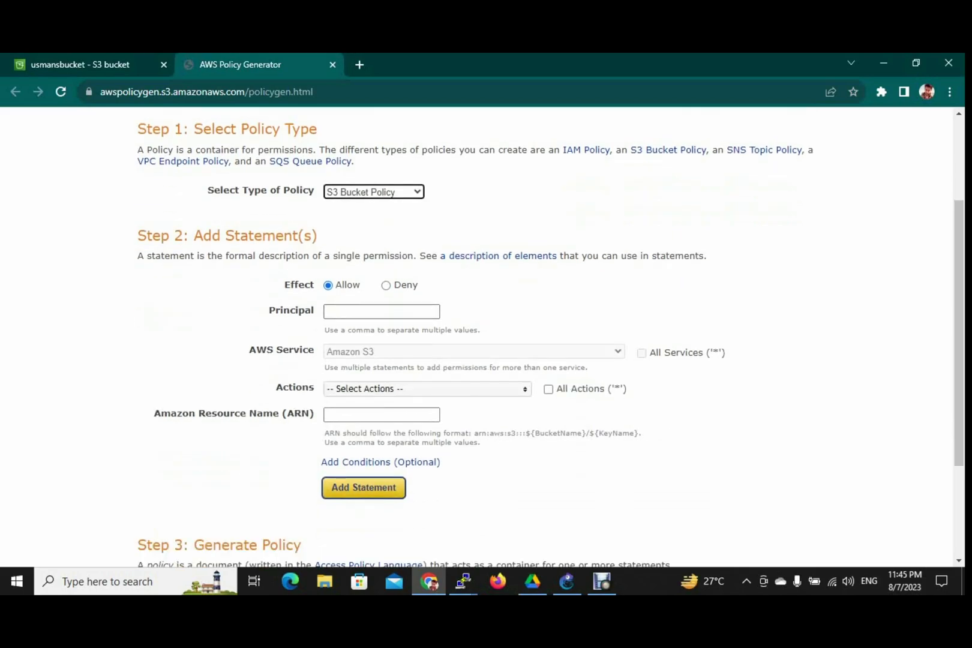
left_click(382, 311)
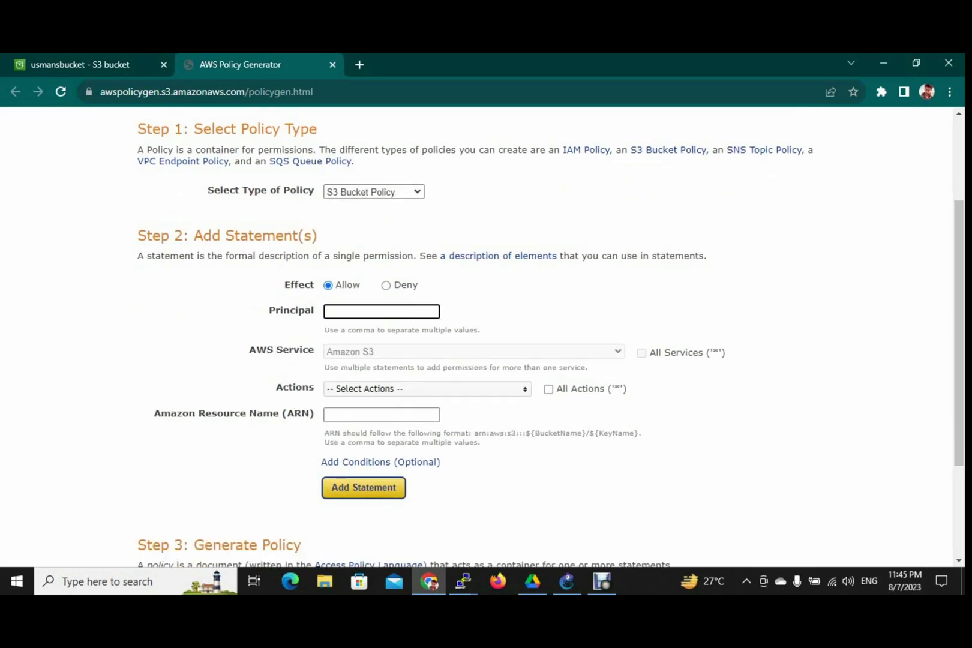
type("*")
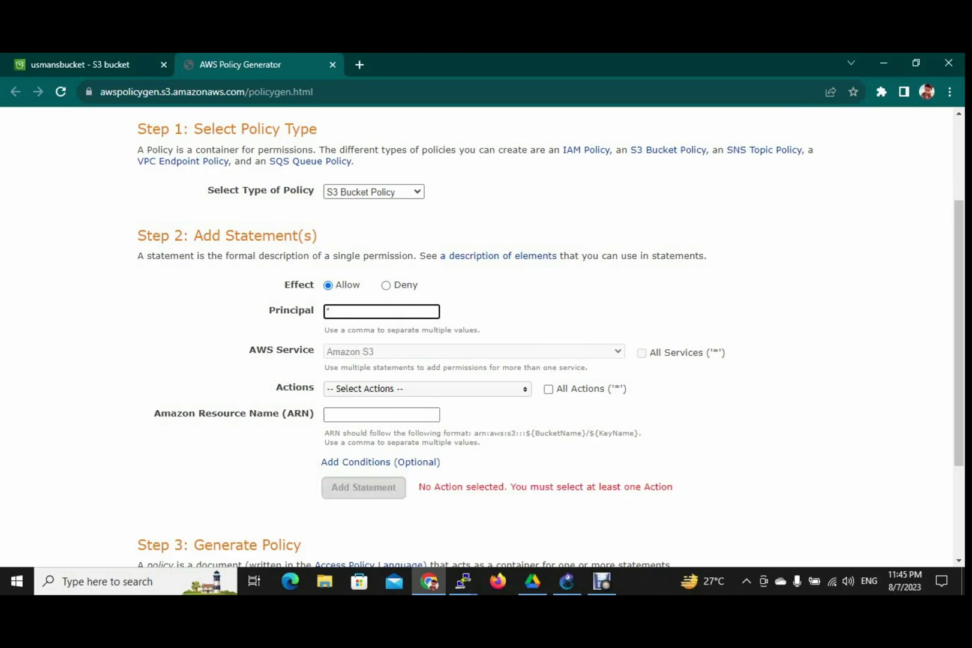
Select GetObject as the allowed action for the Amazon S3 statement
scroll(551, 340, "down", 1)
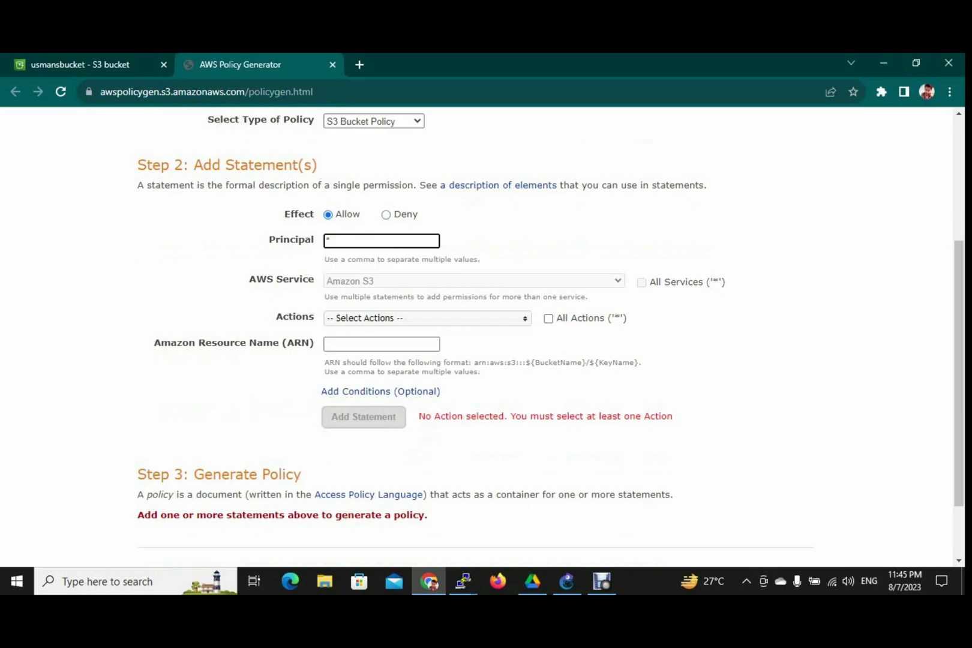
left_click(428, 319)
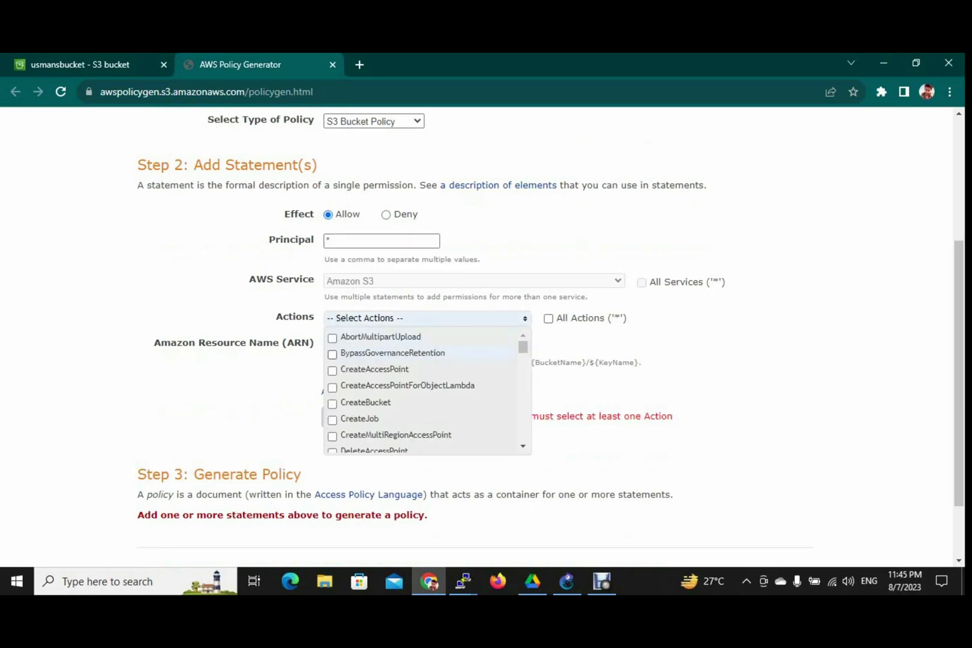
scroll(427, 390, "down", 15)
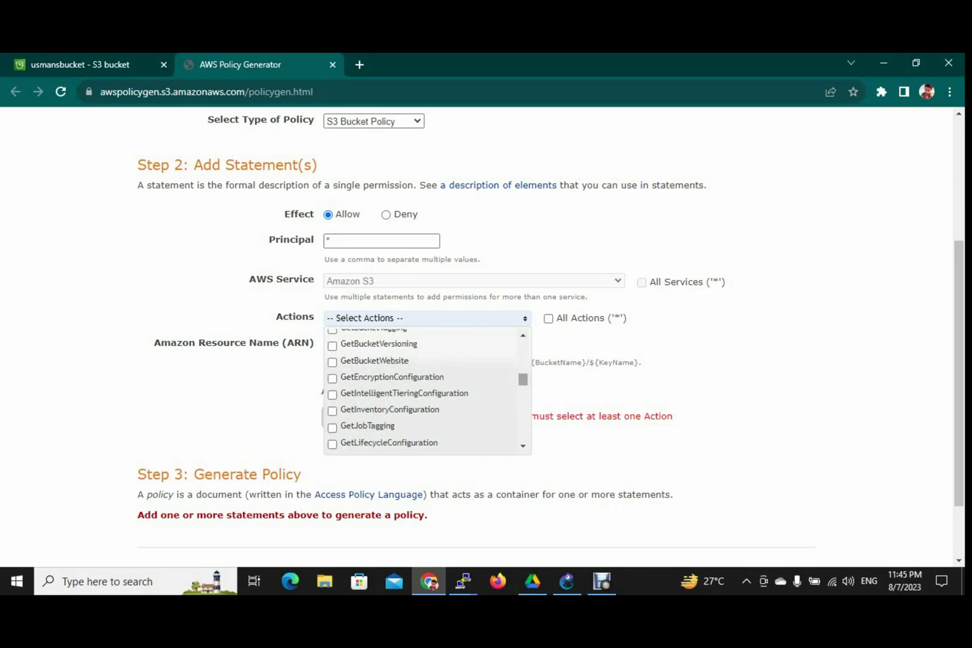
scroll(428, 390, "up", 3)
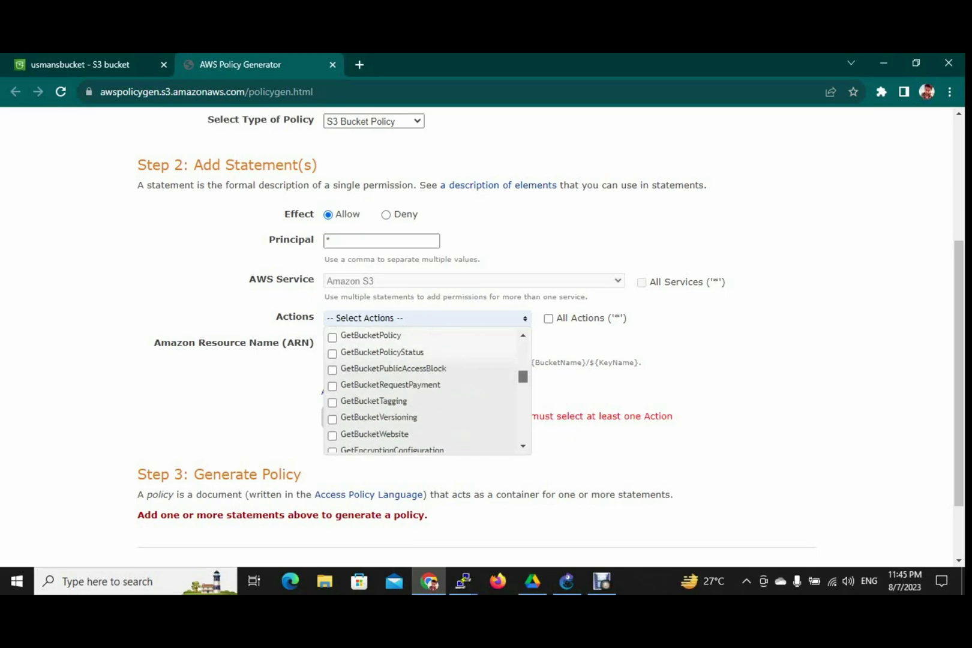
scroll(428, 390, "down", 3)
scroll(427, 390, "down", 1)
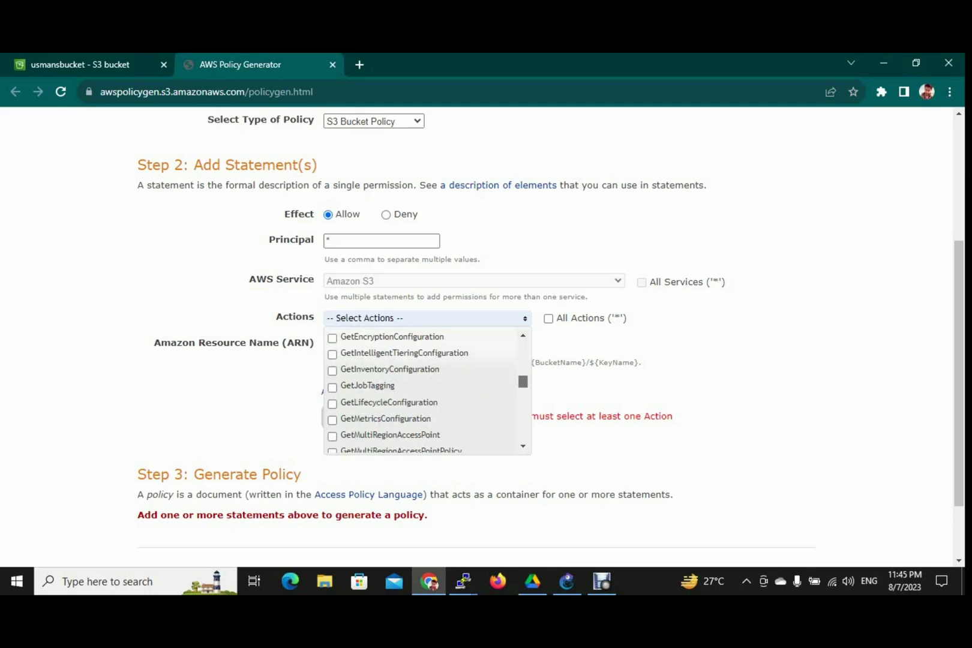
scroll(428, 385, "up", 4)
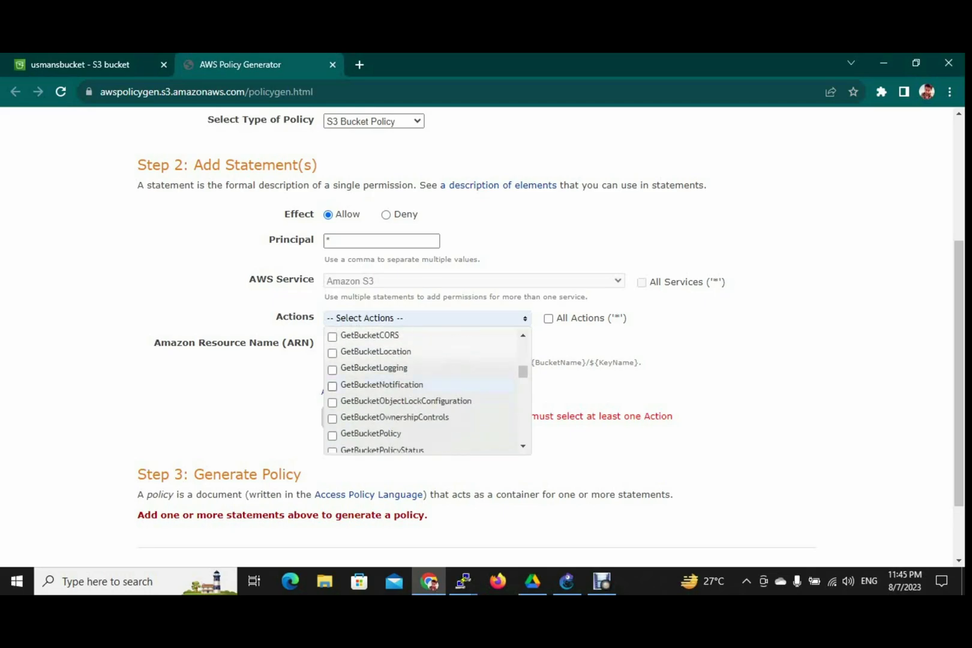
scroll(428, 385, "up", 3)
scroll(427, 390, "up", 1)
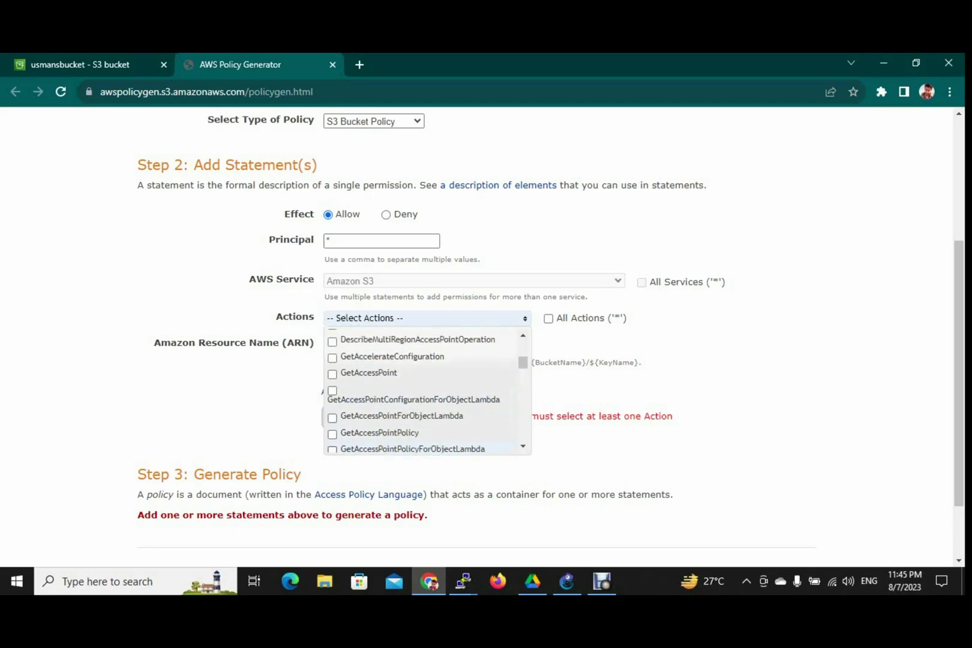
scroll(427, 390, "down", 10)
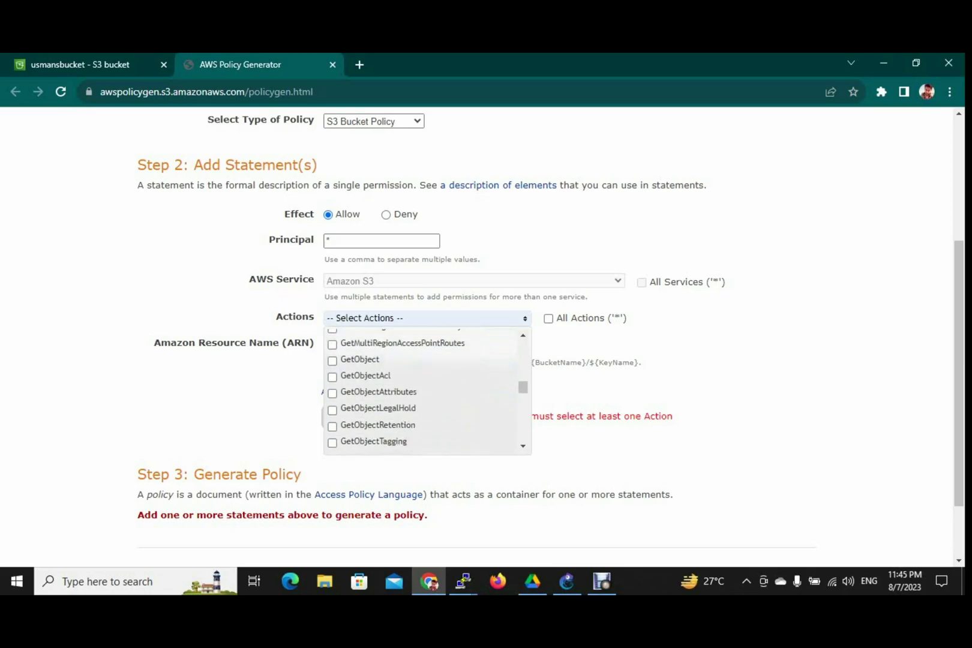
left_click(360, 359)
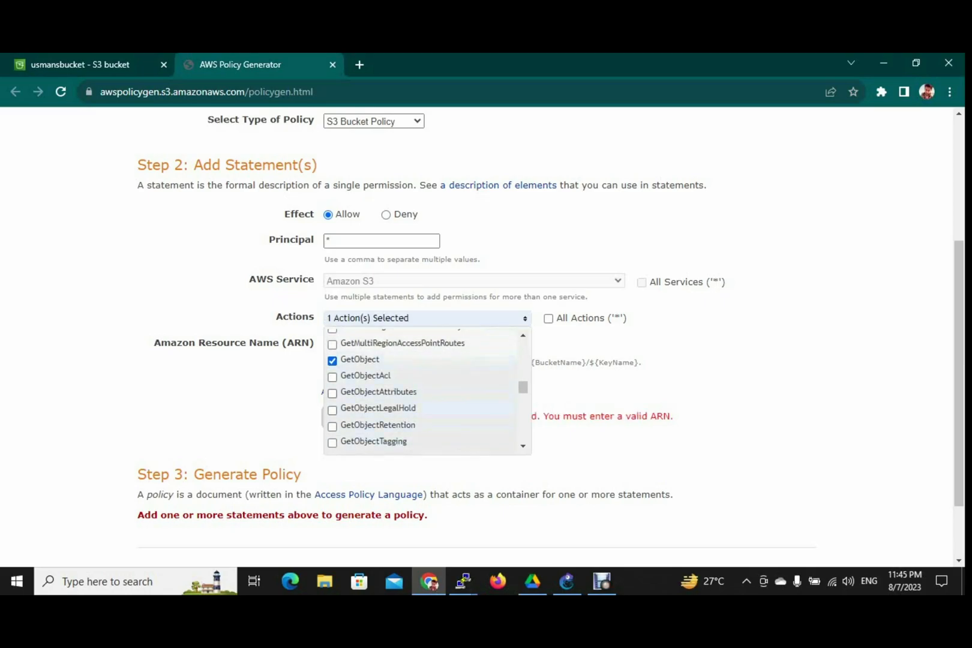
key("Escape")
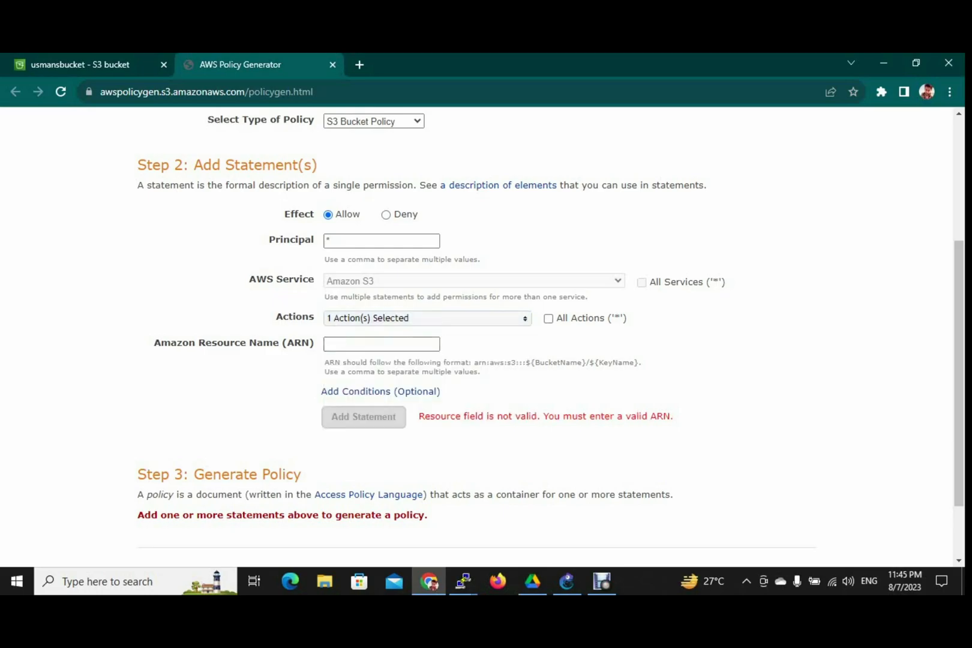
Enter arn:aws:s3:::usmansbucket/* as the Amazon Resource Name and add the statement to the policy
left_click(382, 344)
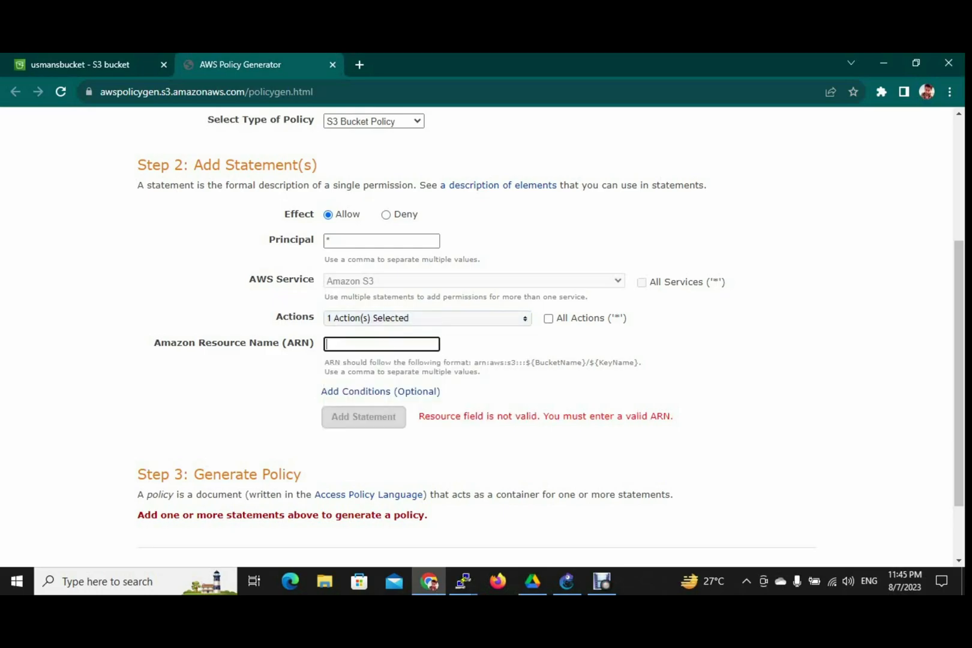
type("arn:aws:s3:::usmansbucket")
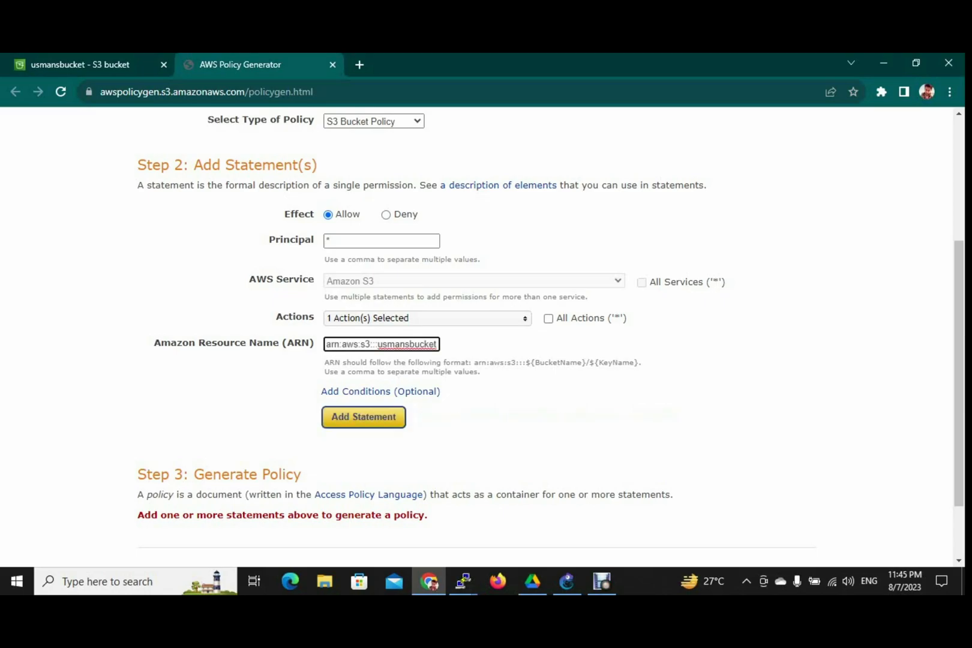
type("/")
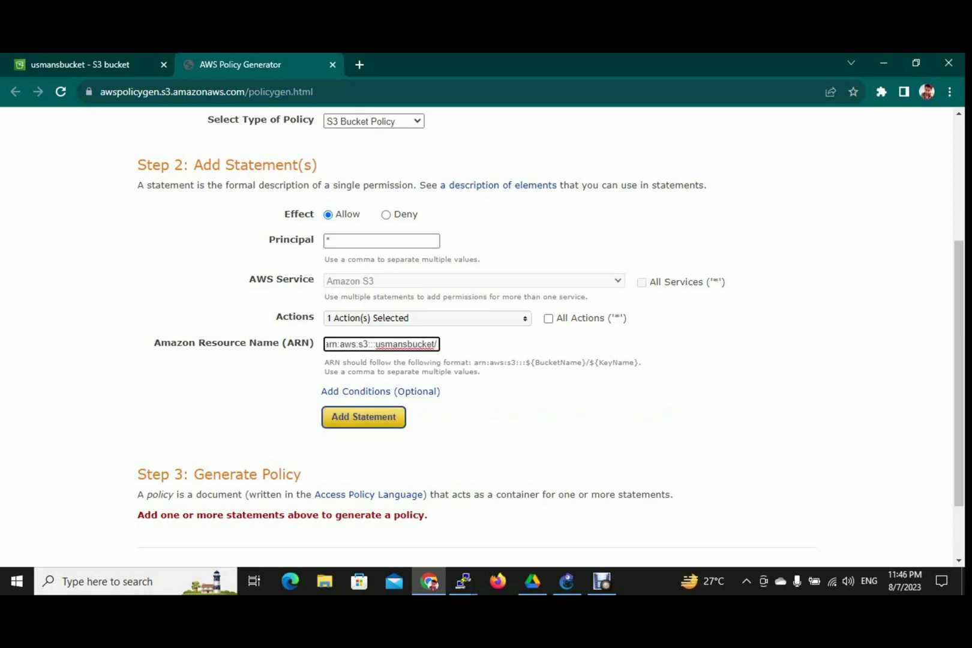
type("*")
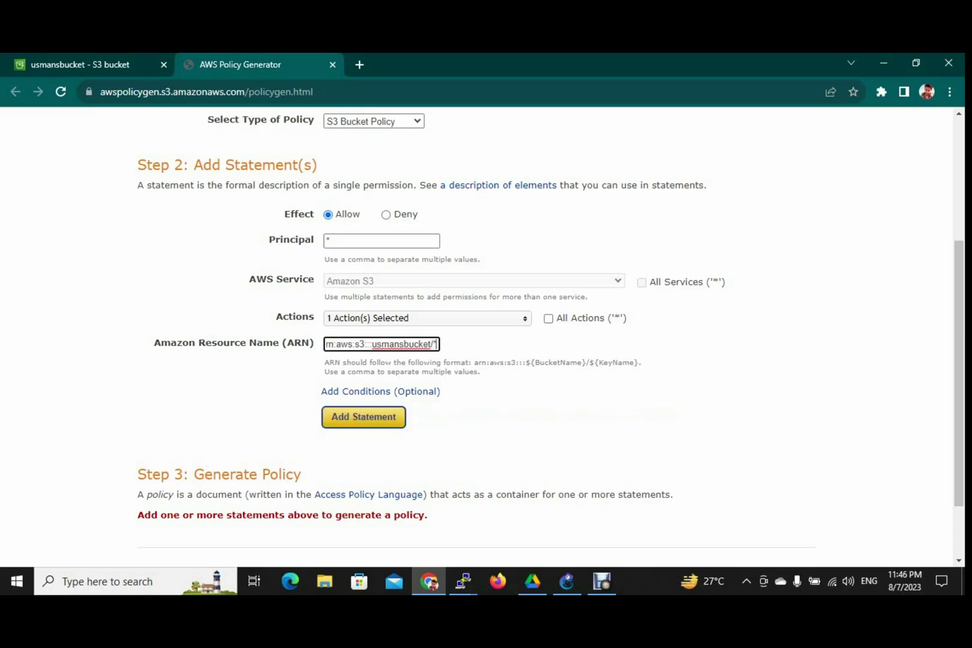
scroll(480, 336, "down", 1)
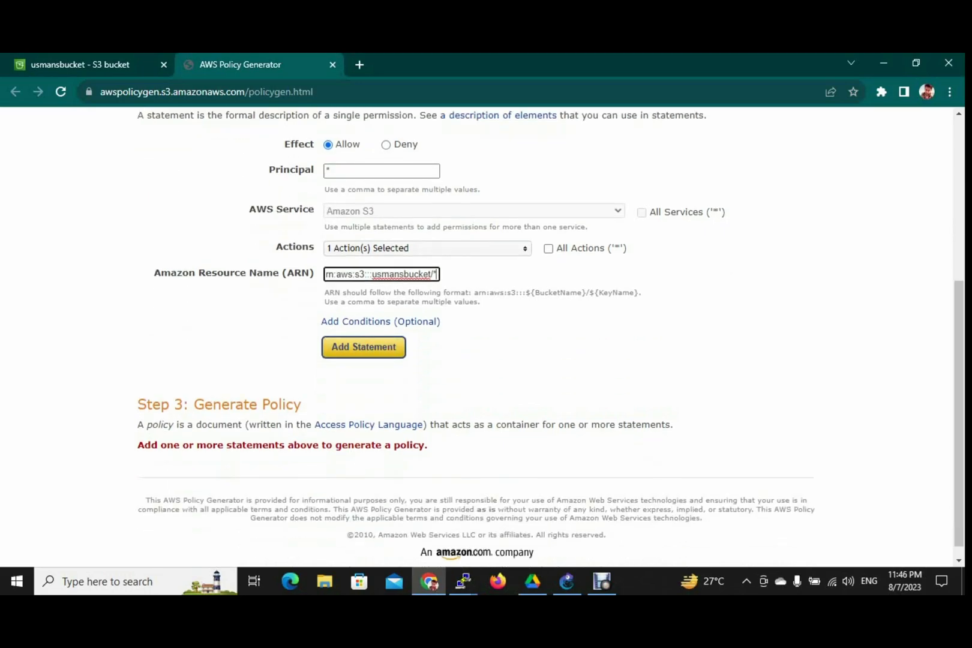
key("Return")
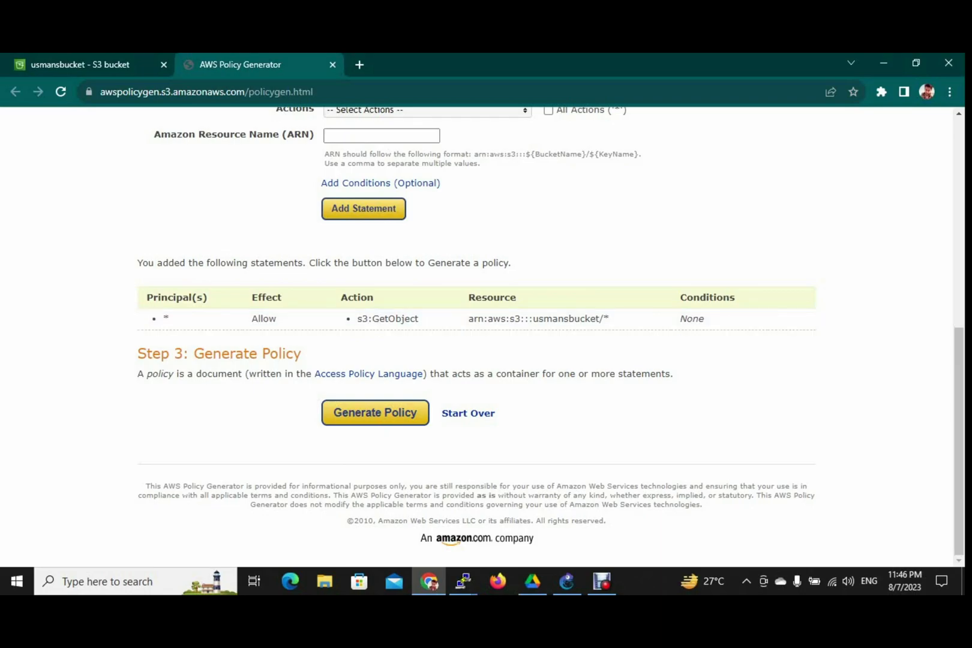
Generate the policy from the added statement, copy its whole JSON document, and close the document
left_click_drag(163, 319, 693, 320)
left_click(685, 360)
left_click(375, 413)
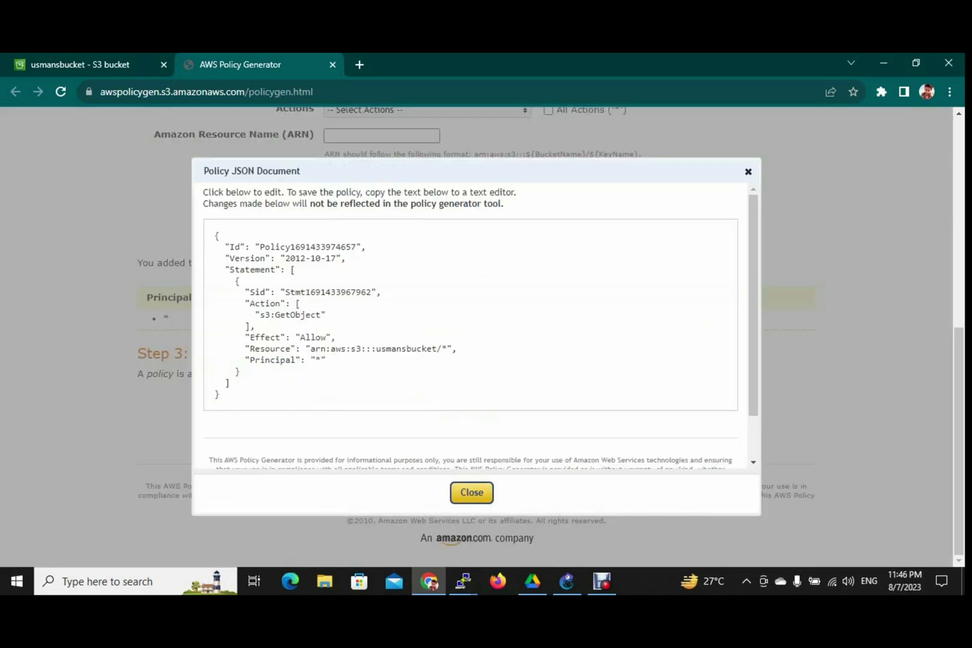
key("ctrl+a")
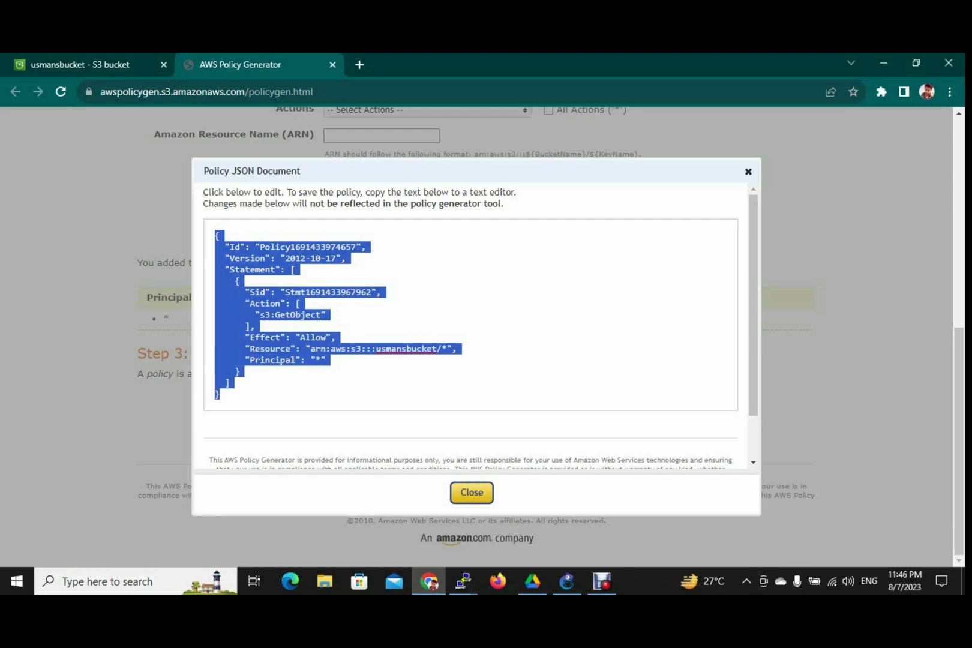
left_click(472, 493)
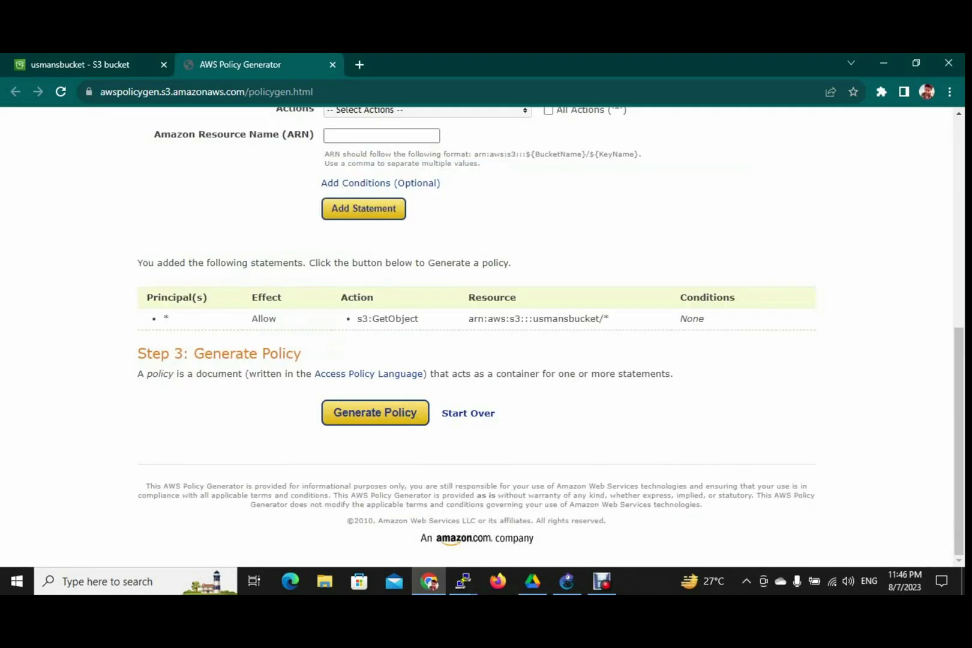
Return to the bucket policy editor of usmansbucket, paste the generated JSON policy, and save the changes
scroll(480, 330, "up", 7)
scroll(481, 331, "down", 3)
scroll(480, 330, "down", 1)
scroll(480, 330, "up", 1)
key("ctrl+Tab")
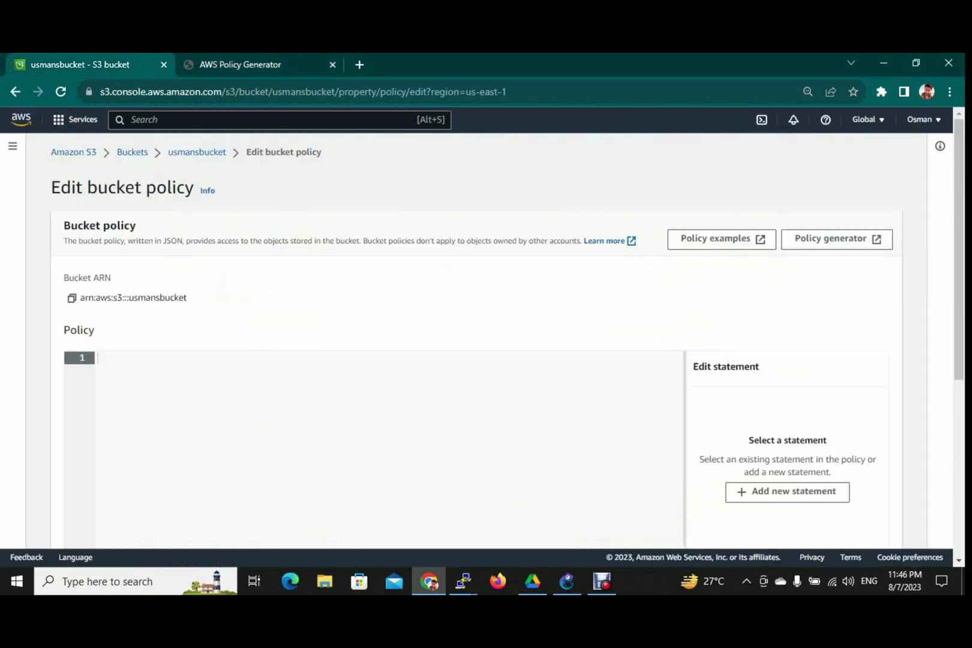
key("ctrl+v")
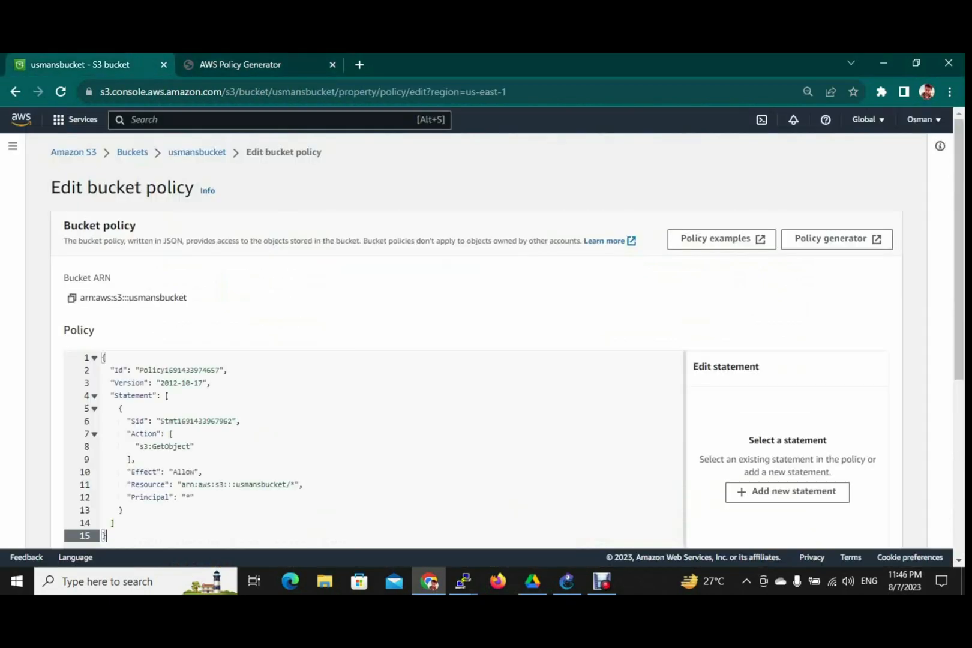
scroll(481, 330, "down", 5)
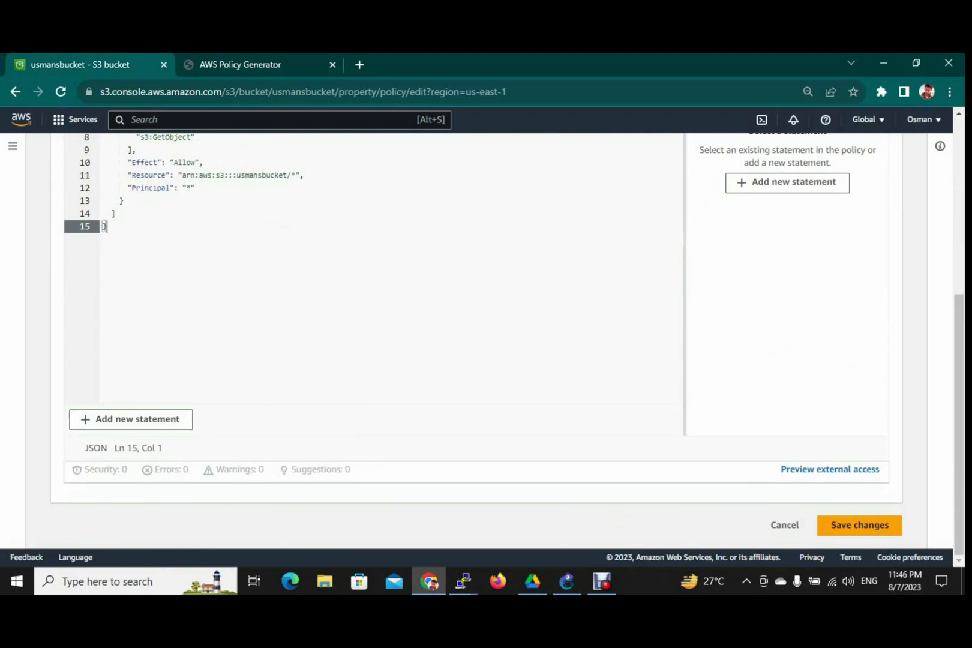
left_click(859, 525)
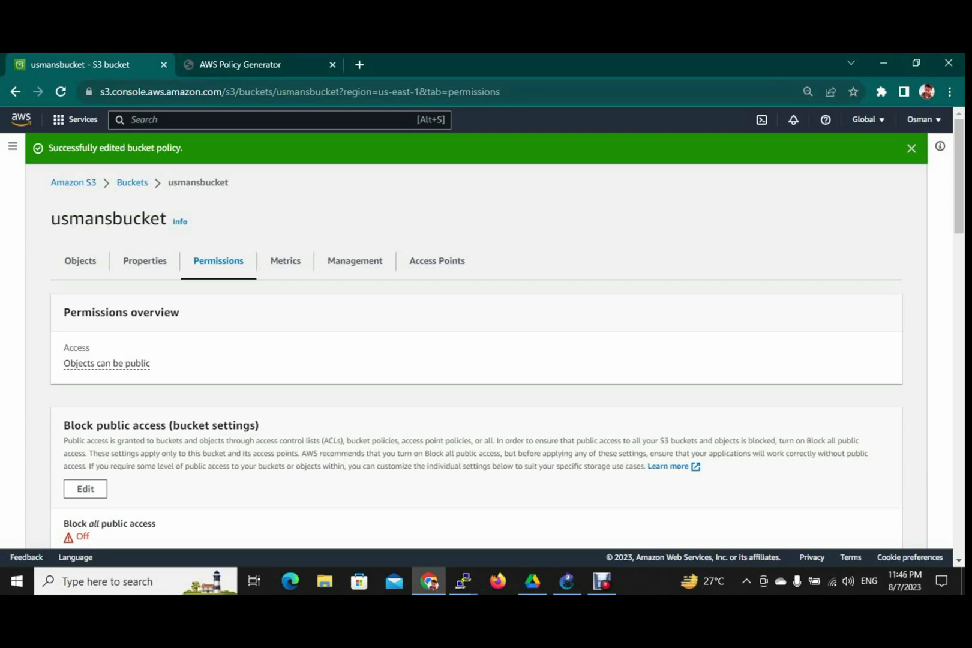
Open WHAT IS AN IP ADDRESS.pdf from the objects of usmansbucket and copy its object URL
left_click(132, 182)
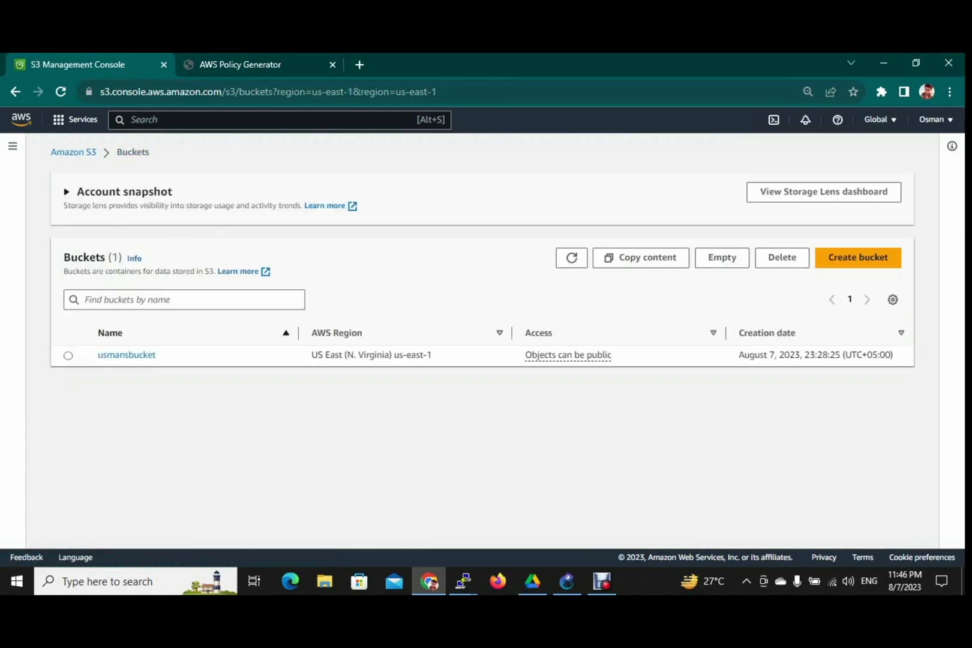
left_click(126, 355)
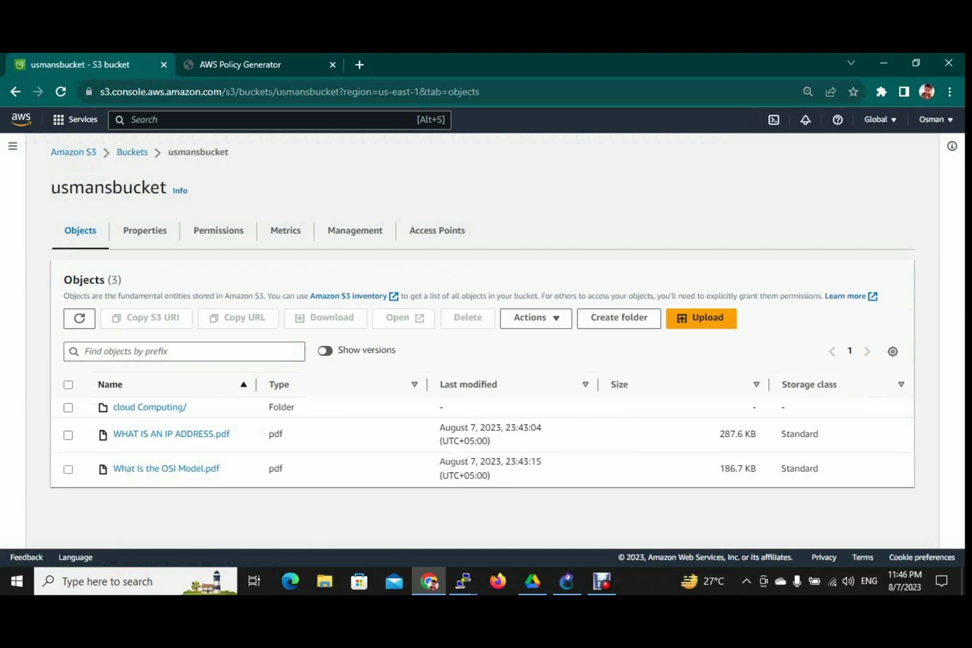
left_click(171, 433)
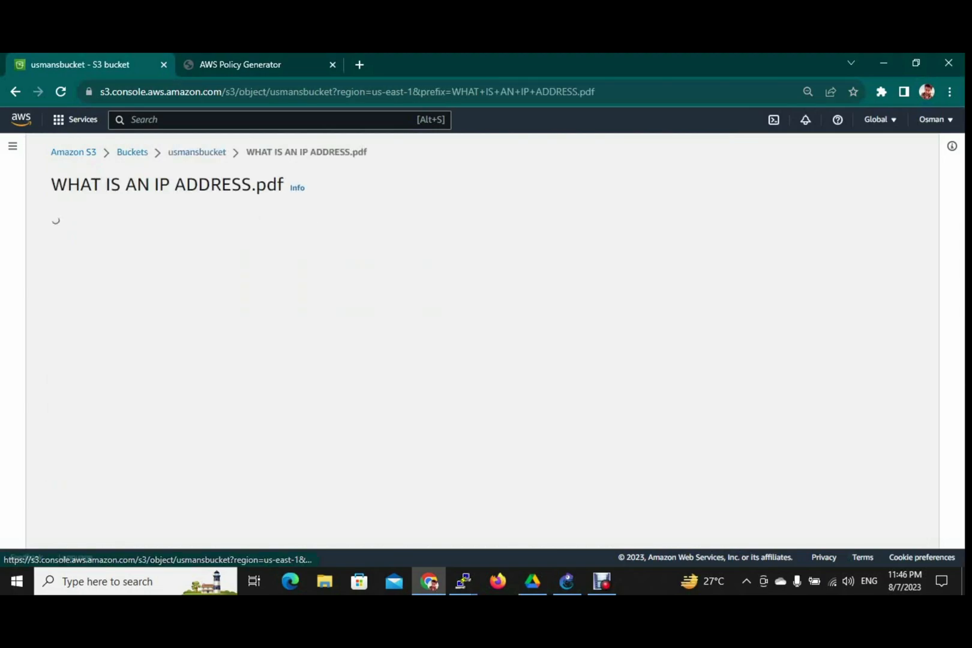
scroll(480, 336, "down", 1)
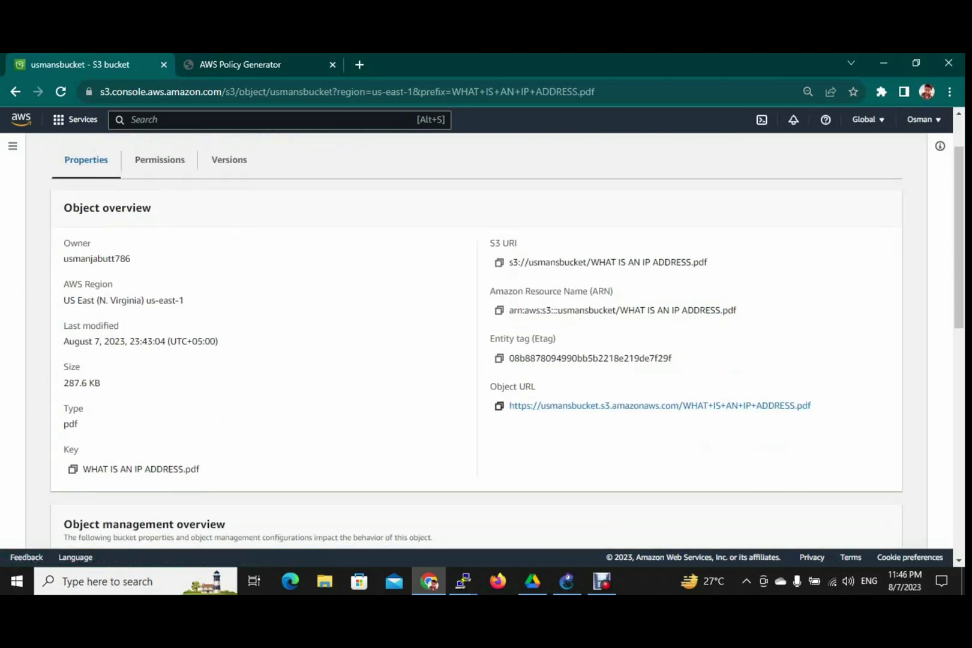
left_click(499, 406)
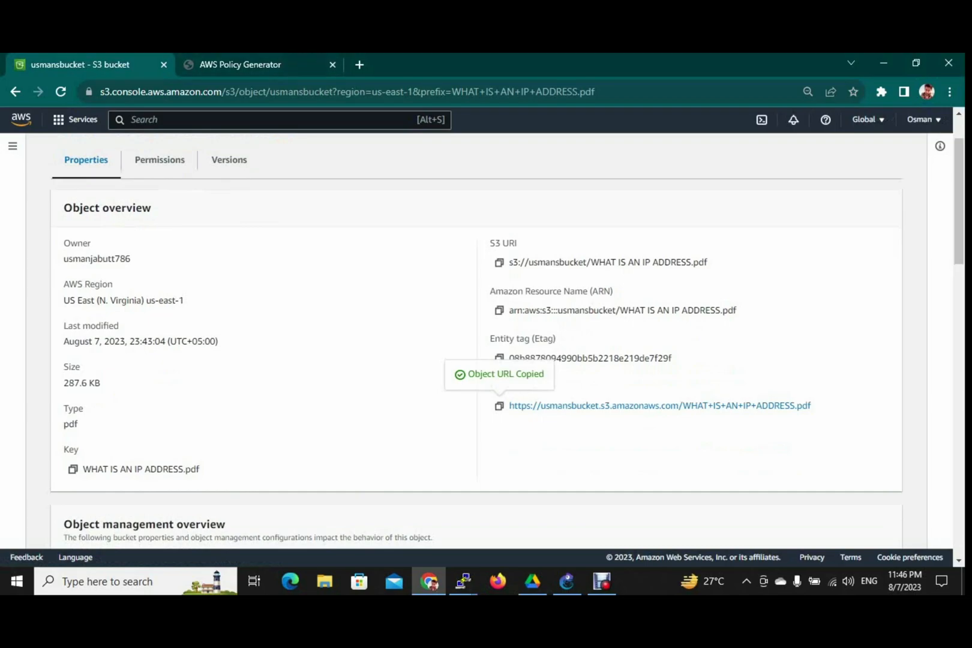
Load the copied object URL in a new browser tab to test public access, and close that tab
left_click(360, 64)
left_click(258, 92)
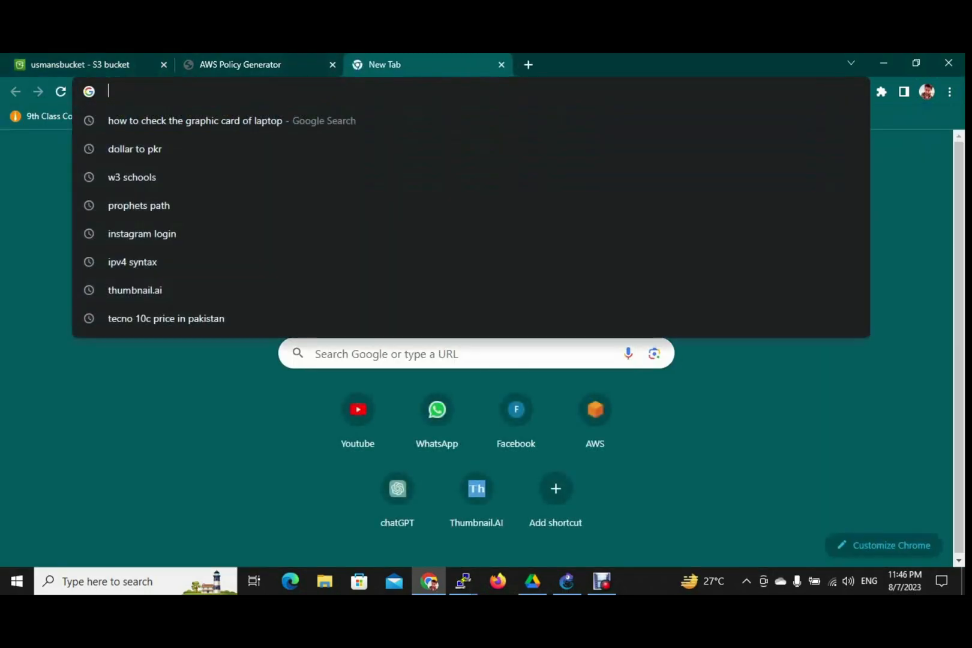
type("v")
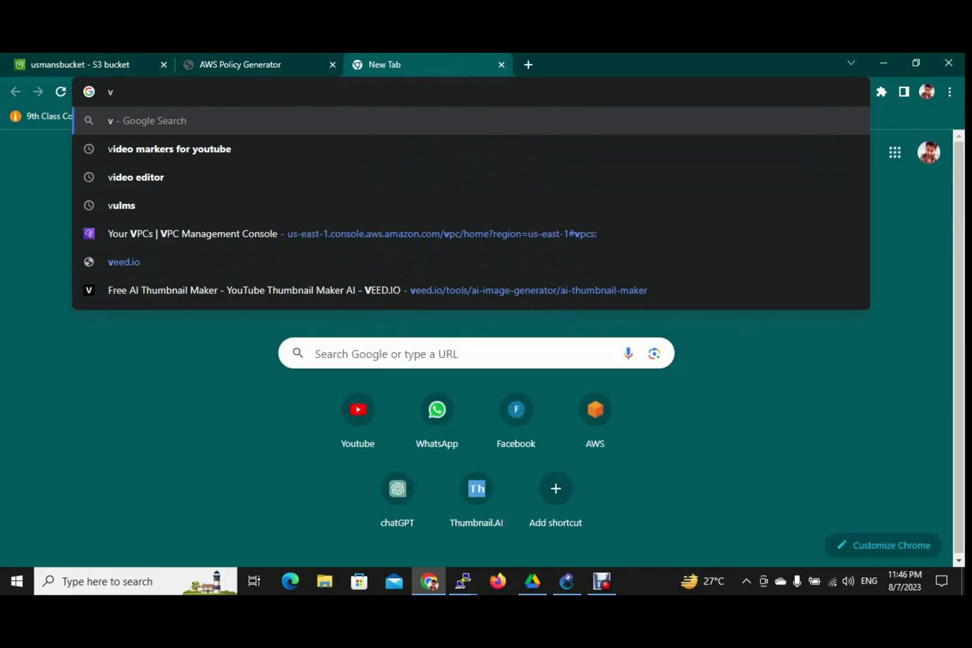
key("BackSpace")
key("ctrl+v")
key("Return")
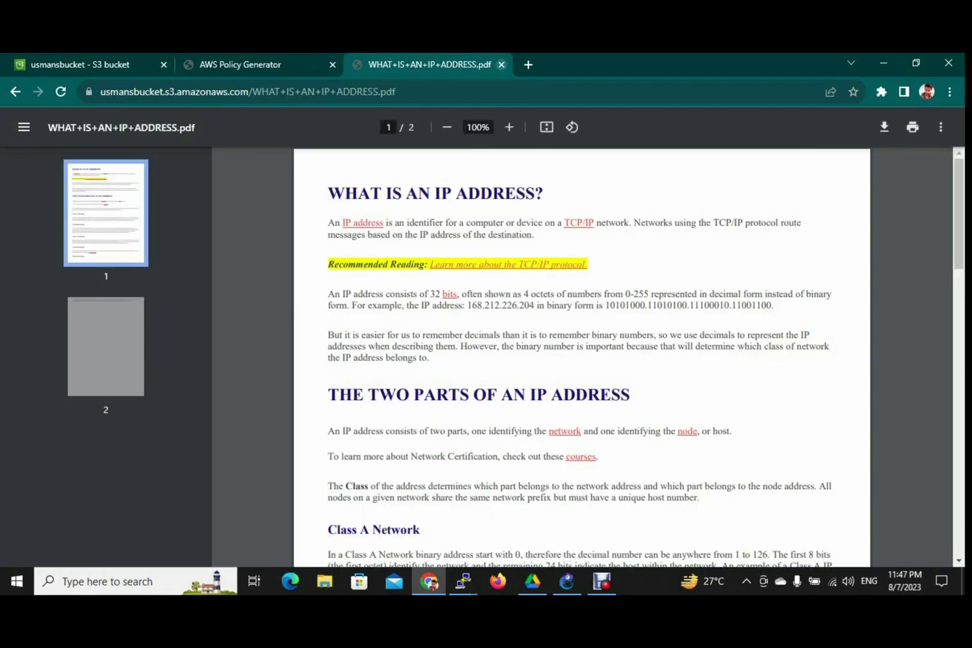
left_click(501, 64)
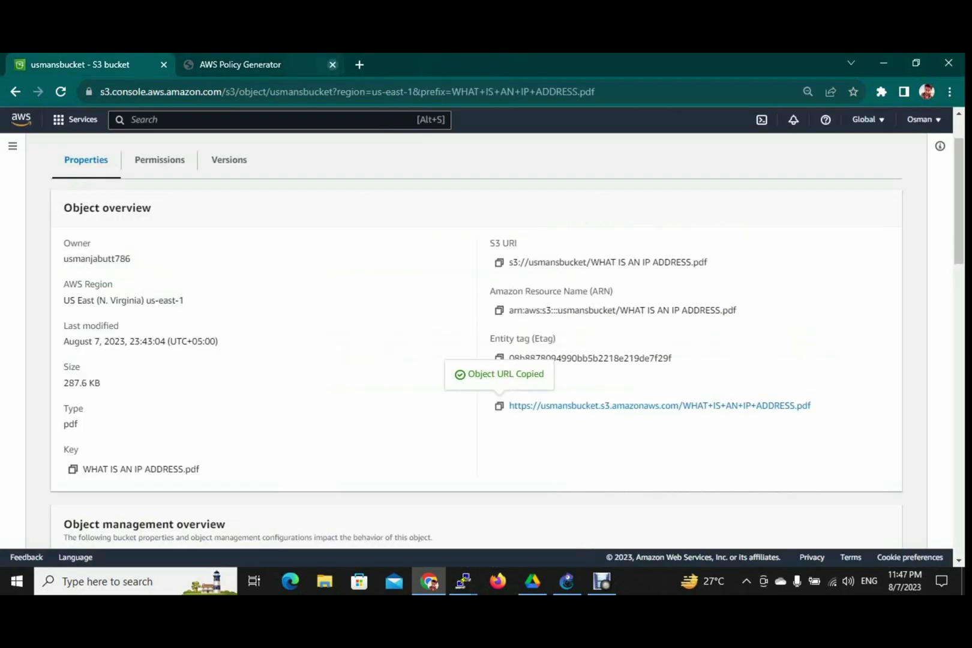
Close the AWS Policy Generator tab and review the properties of usmansbucket down to the static website hosting setting
left_click(333, 64)
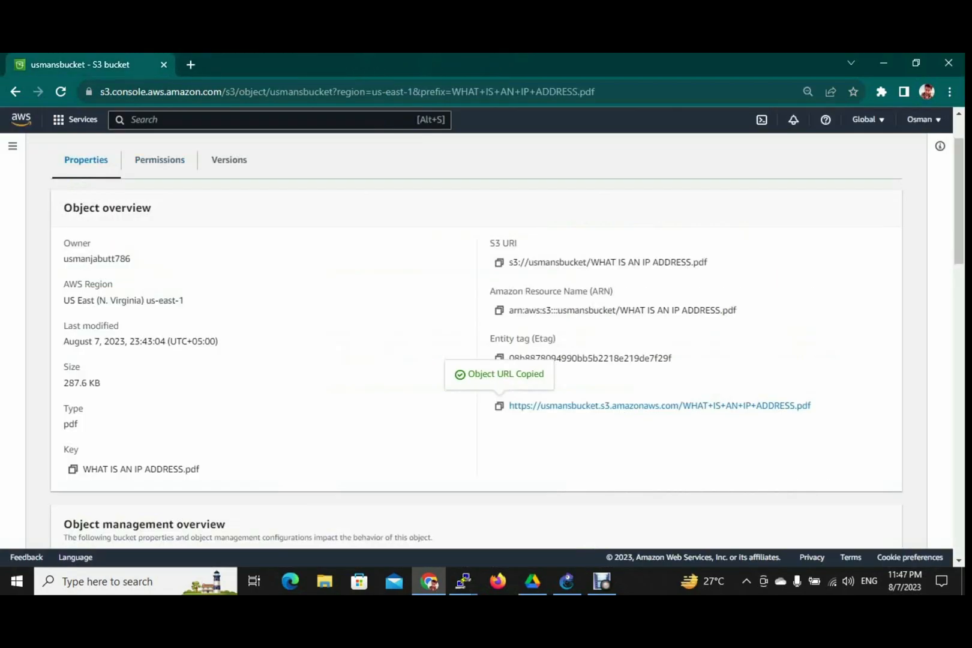
scroll(478, 336, "up", 2)
left_click(197, 152)
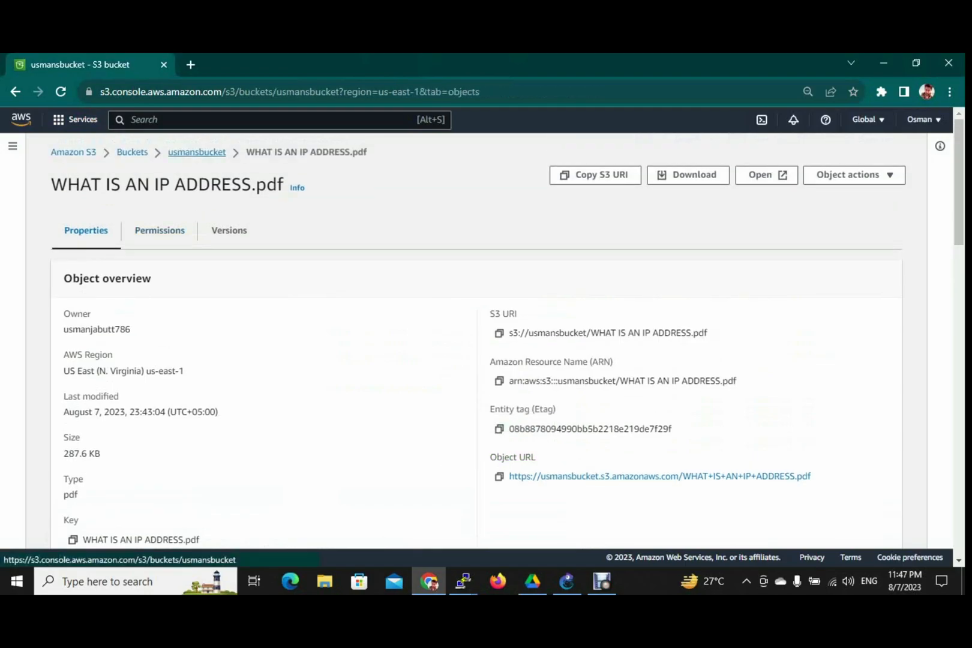
left_click(145, 231)
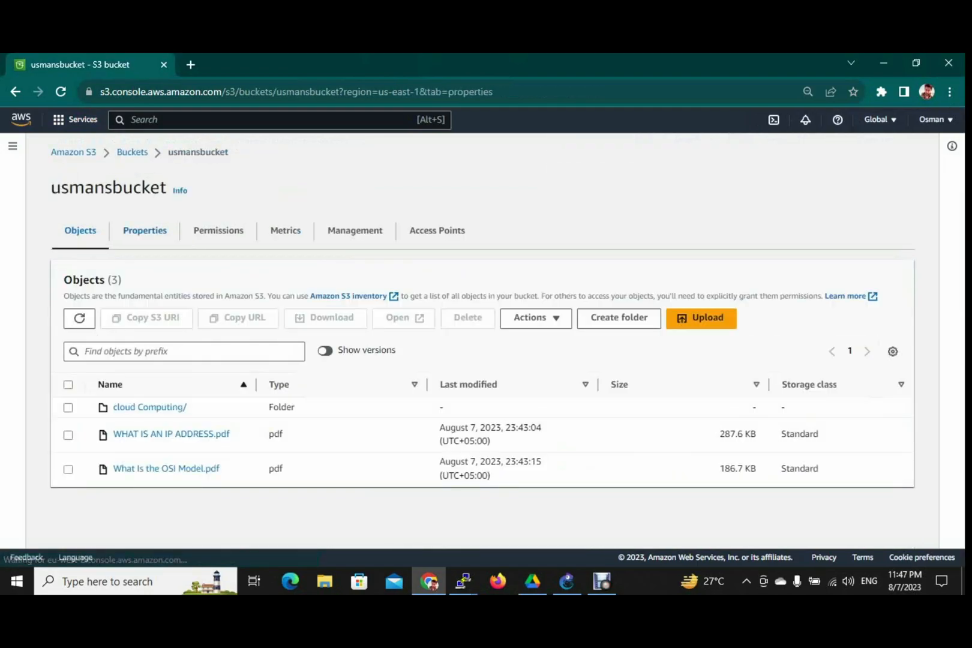
scroll(477, 336, "down", 8)
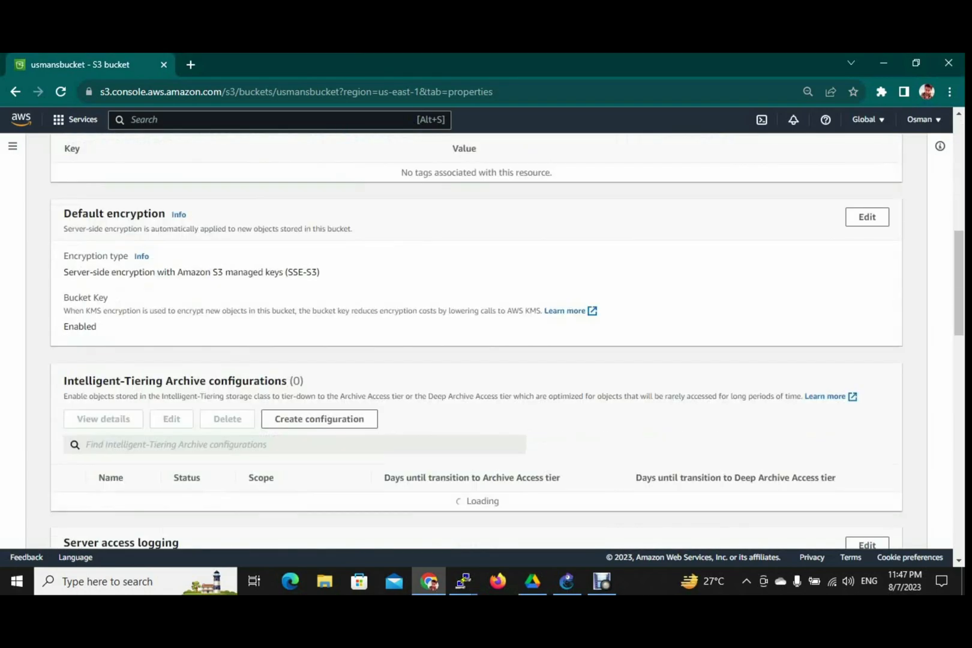
scroll(477, 337, "down", 15)
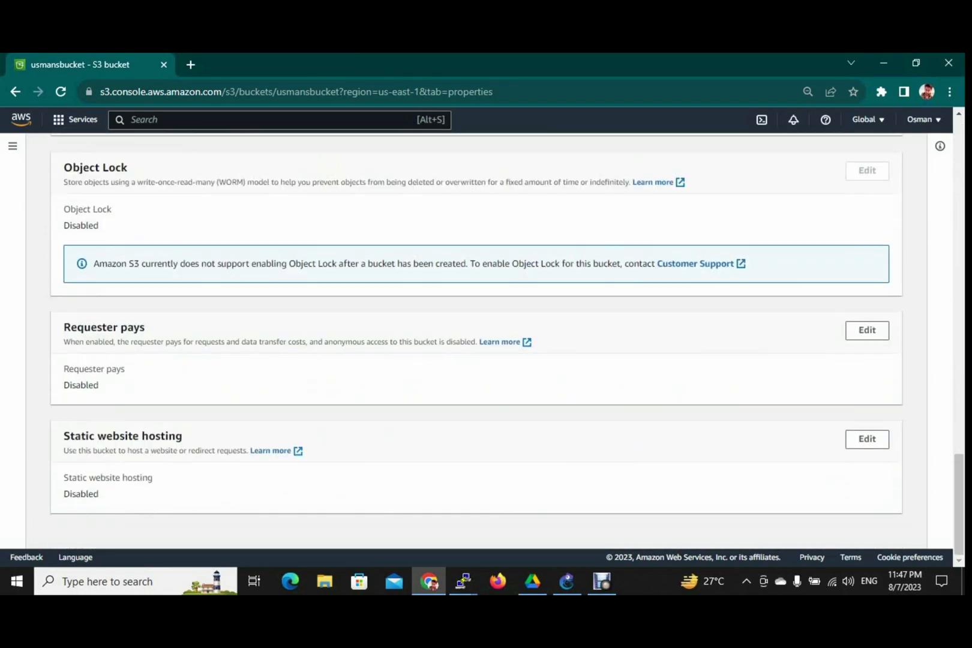
scroll(477, 336, "up", 2)
scroll(477, 336, "down", 2)
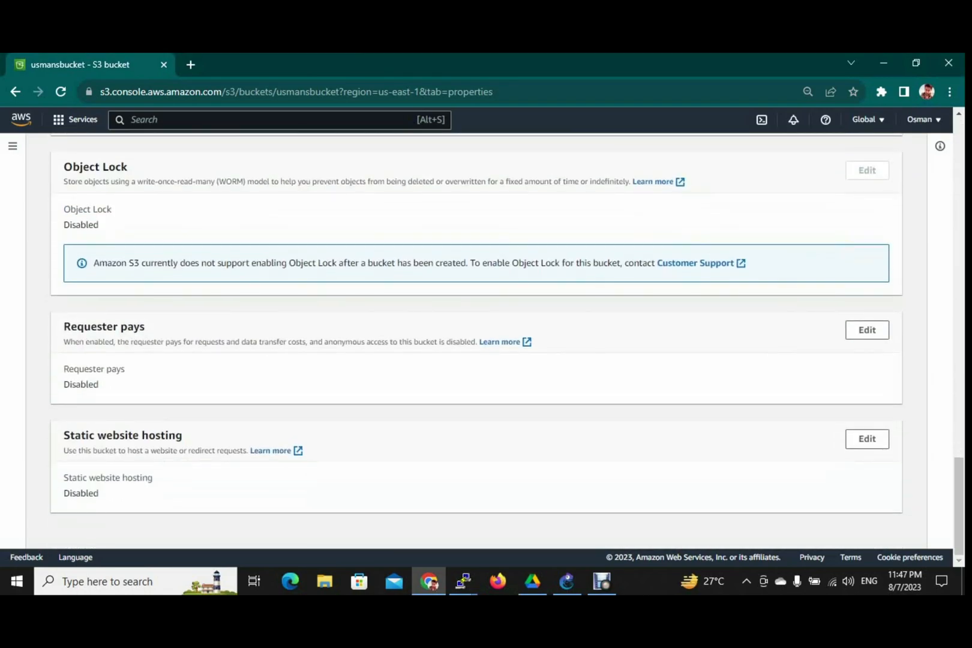
left_click_drag(63, 435, 182, 435)
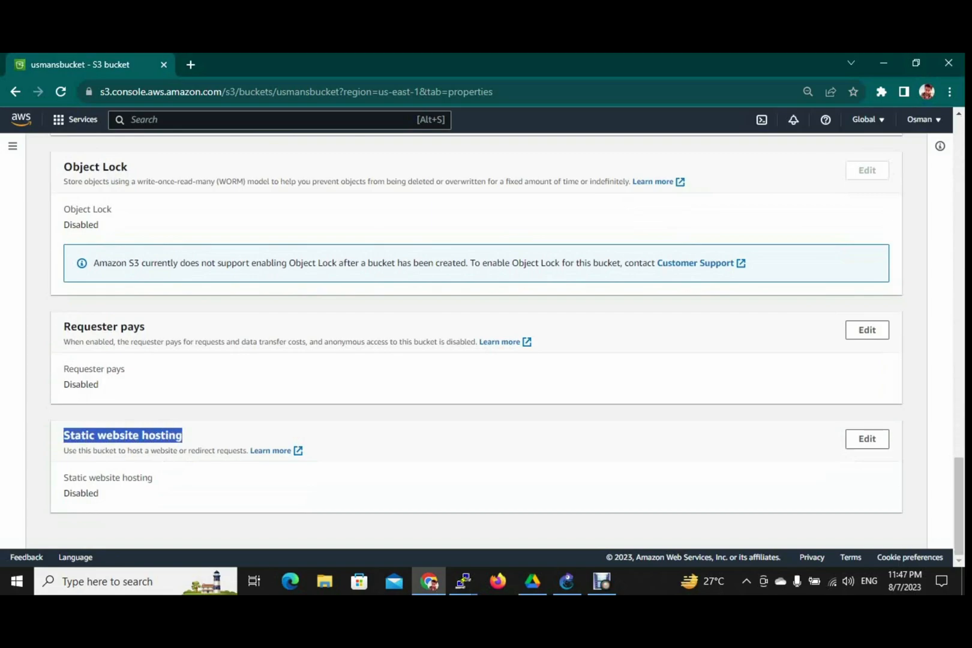
scroll(477, 336, "up", 15)
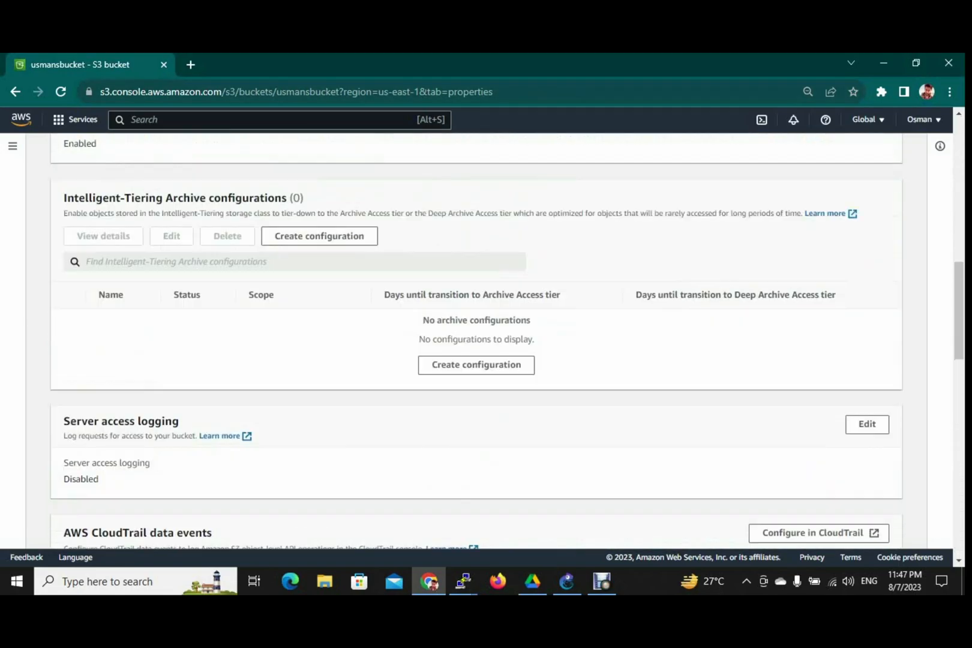
scroll(478, 336, "up", 4)
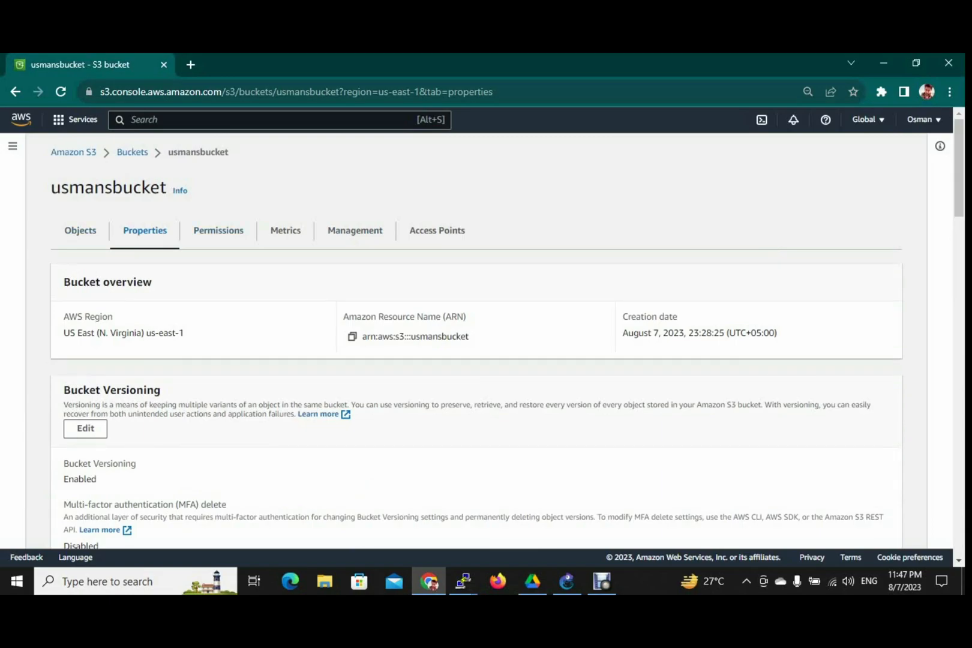
Reopen usmansbucket from the bucket list and start a new upload to it
left_click(132, 152)
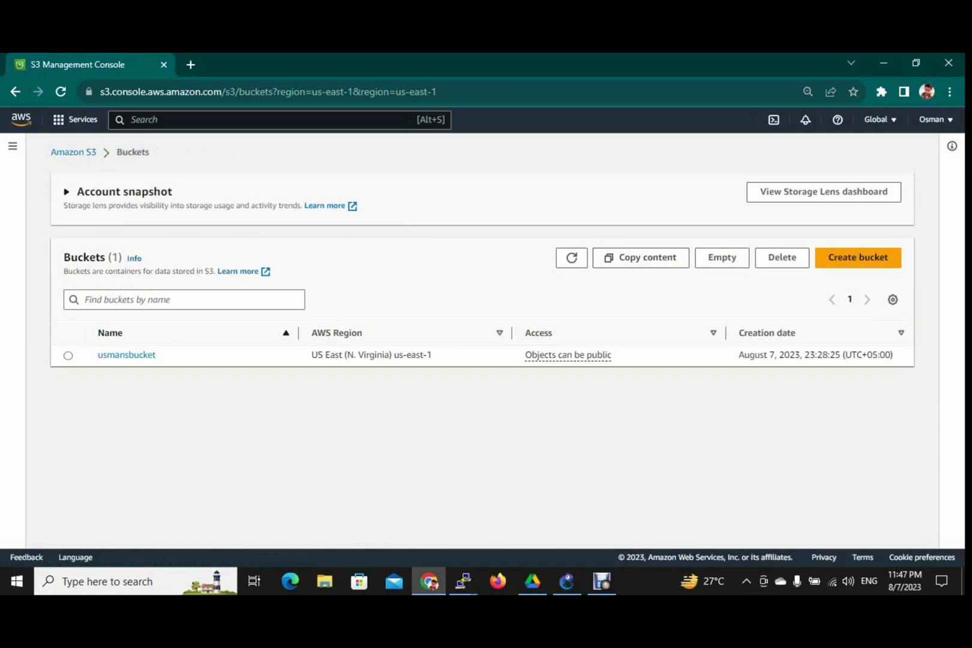
left_click(127, 355)
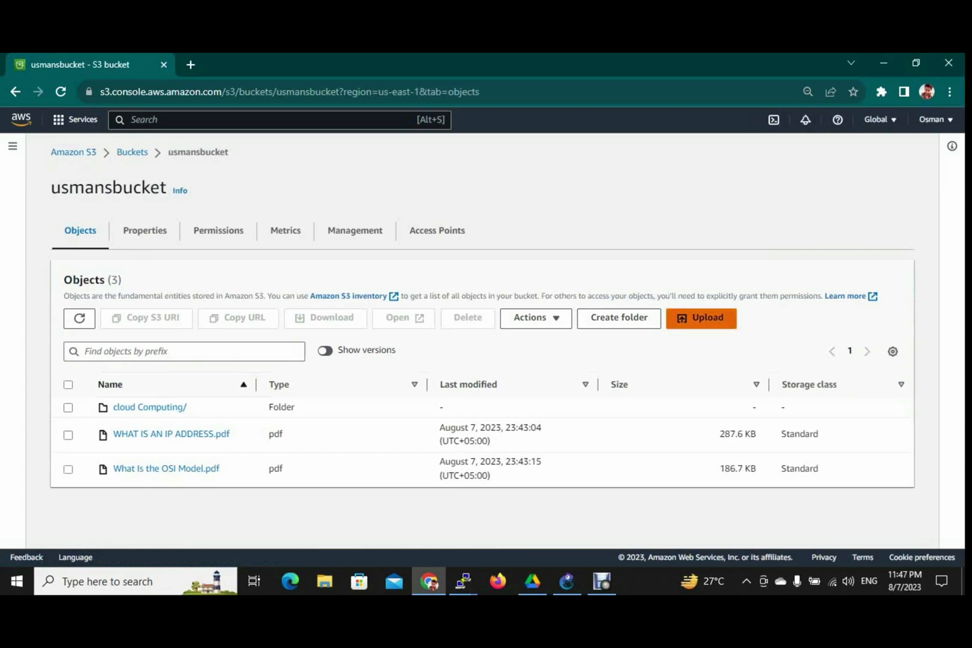
left_click(701, 317)
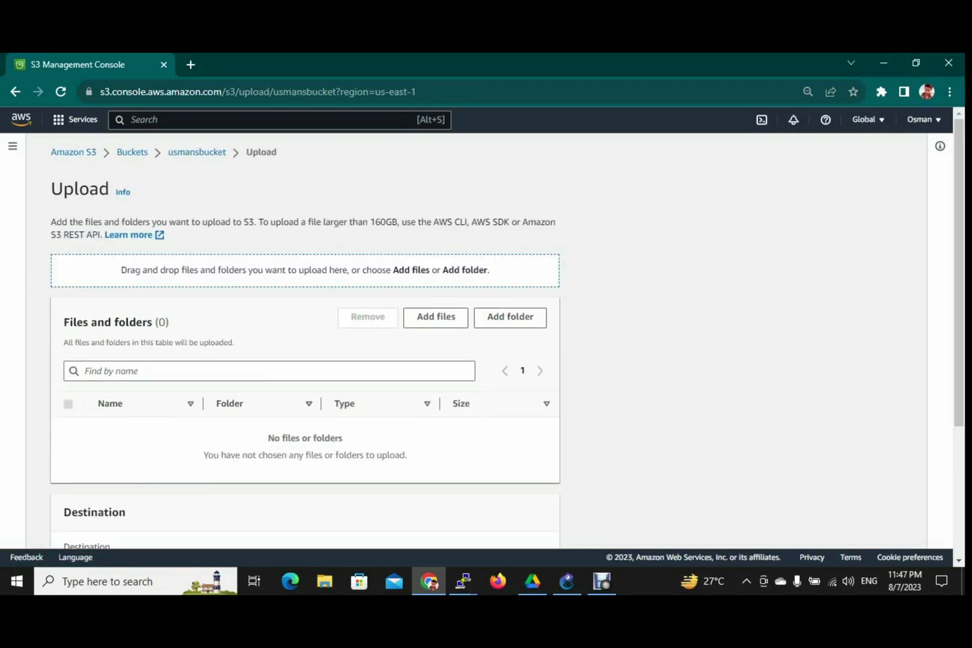
scroll(487, 354, "down", 2)
scroll(487, 354, "up", 2)
scroll(486, 354, "down", 2)
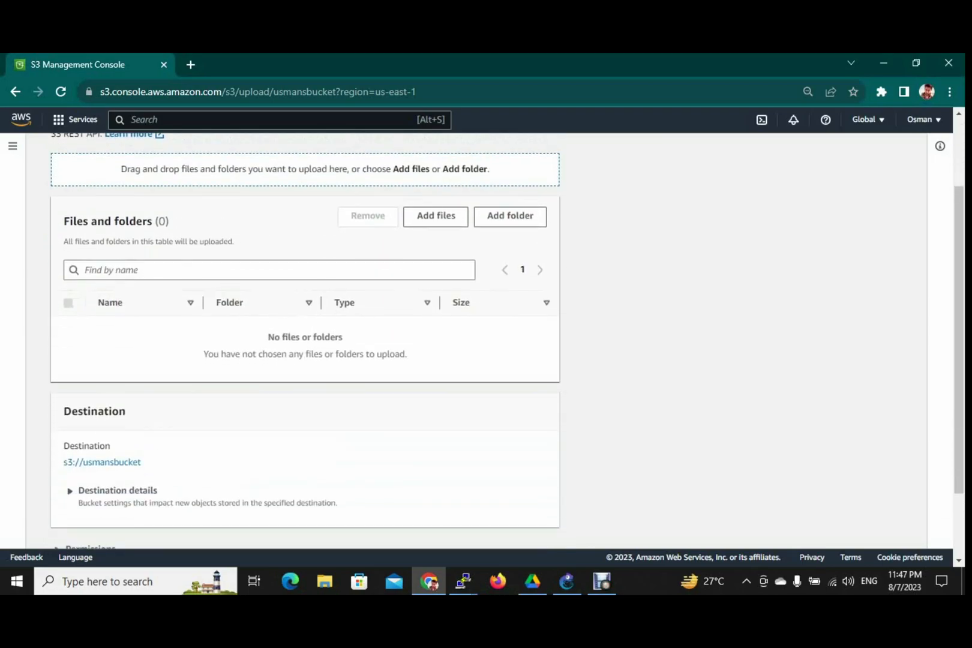
scroll(102, 420, "down", 1)
scroll(102, 420, "up", 3)
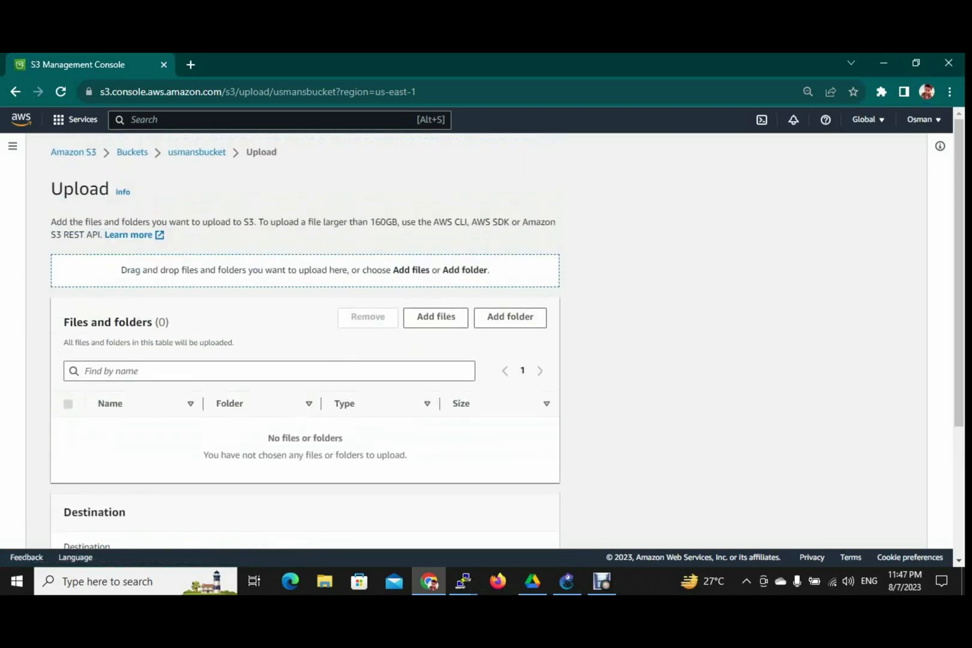
Add Usman1.html from the Desktop folder to the file list and upload it to usmansbucket
left_click(436, 317)
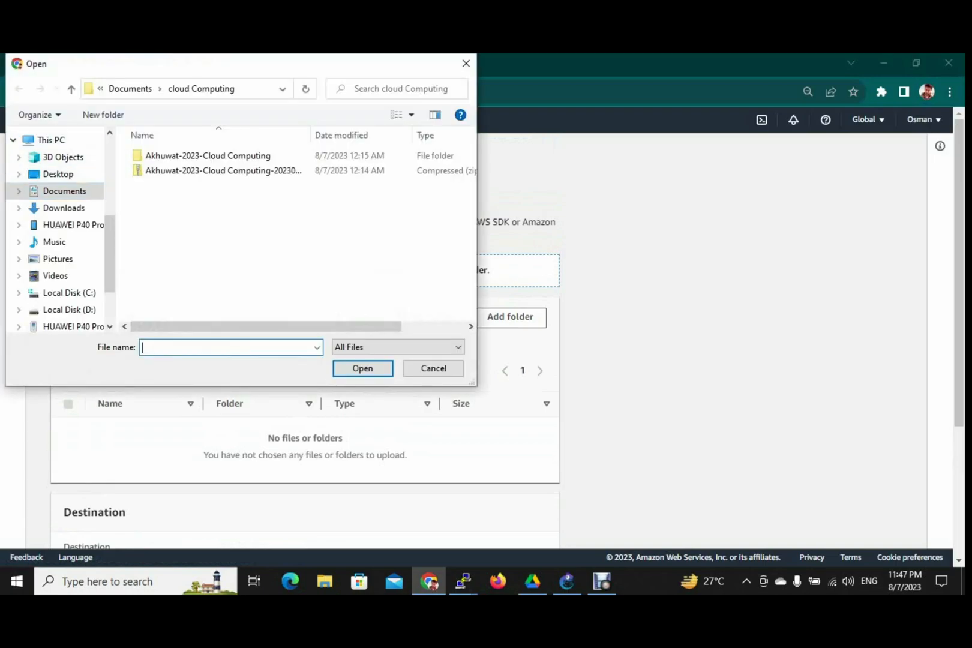
left_click(58, 174)
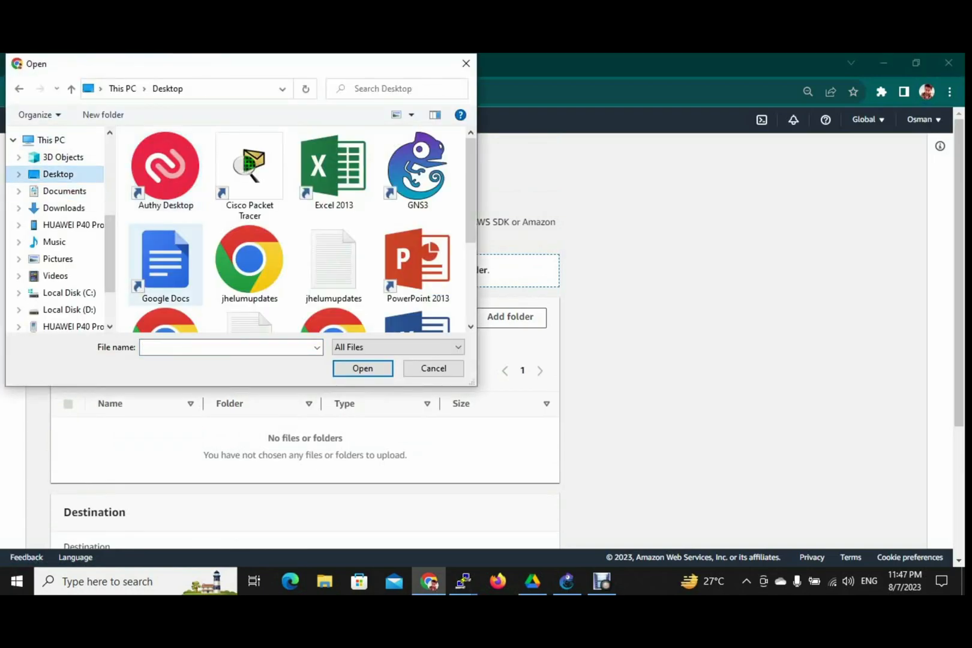
scroll(334, 264, "down", 3)
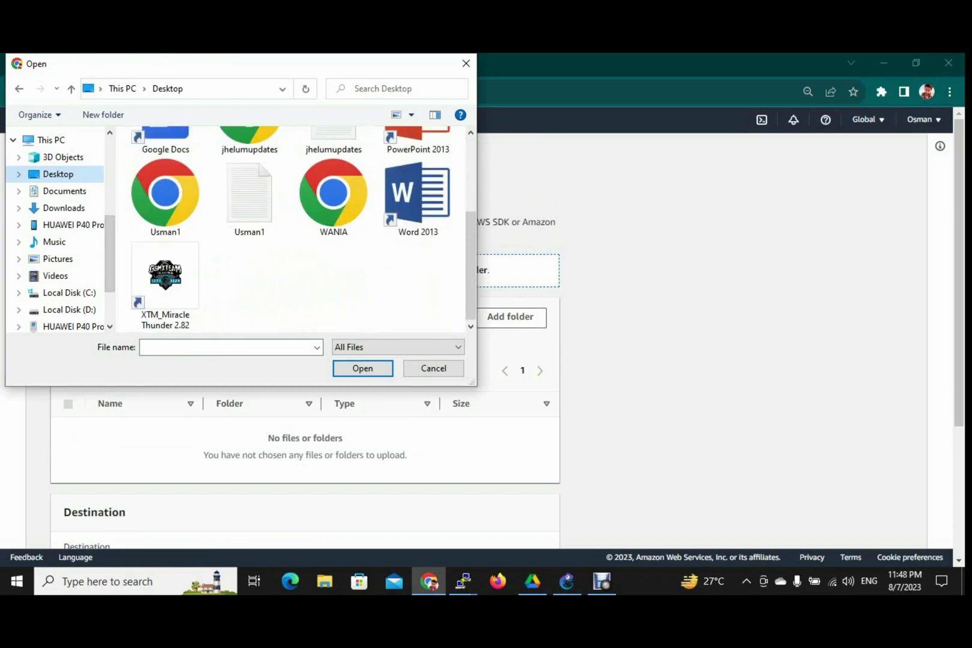
left_click(165, 198)
left_click(362, 369)
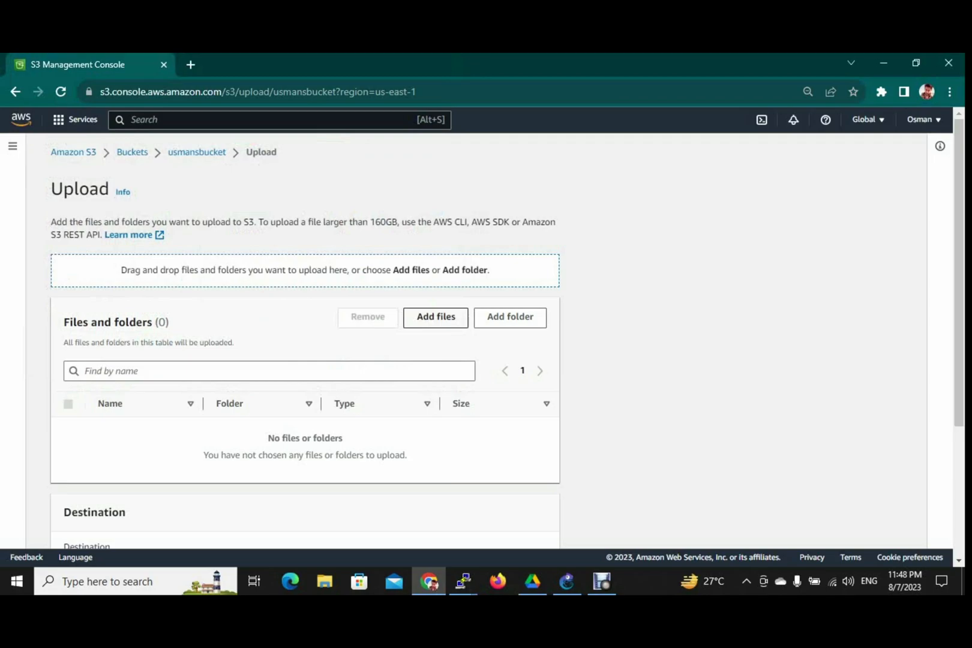
scroll(507, 333, "down", 3)
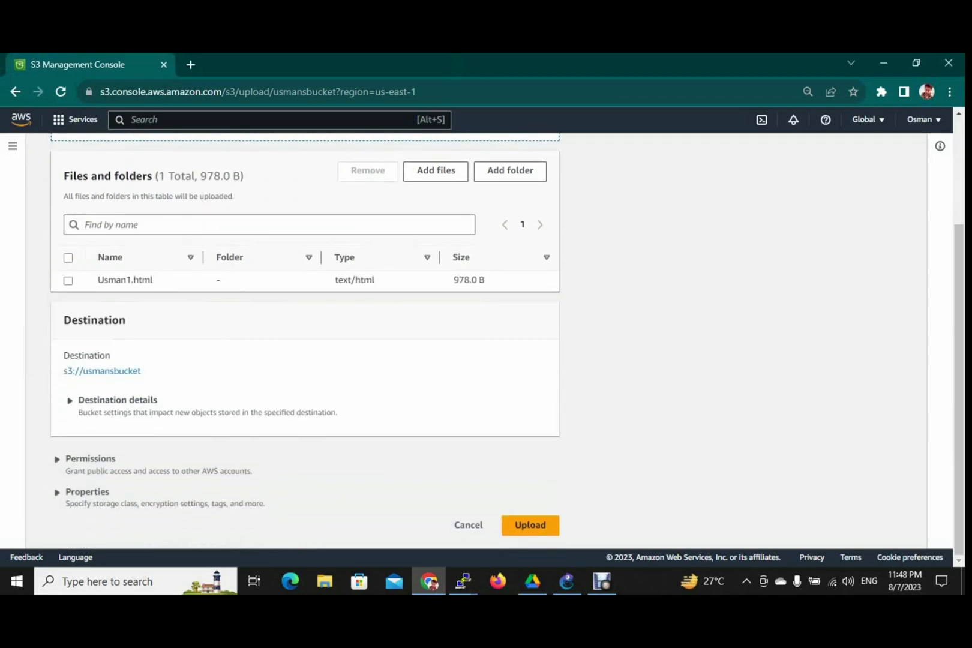
left_click(531, 526)
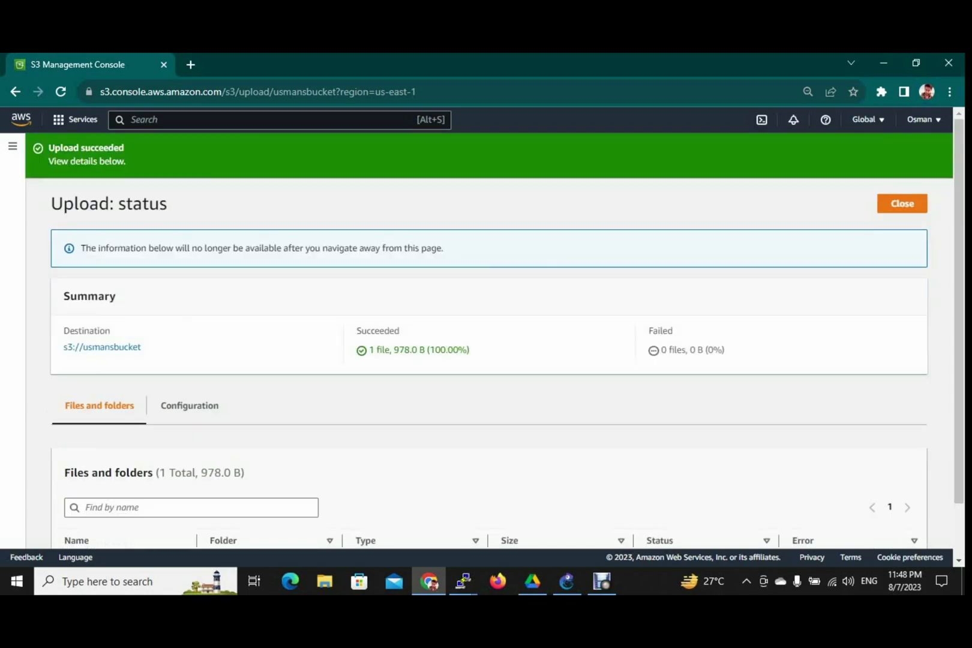
Open the Usman1 text file from the desktop in Notepad and examine the HTML source of the notes page
left_click(884, 63)
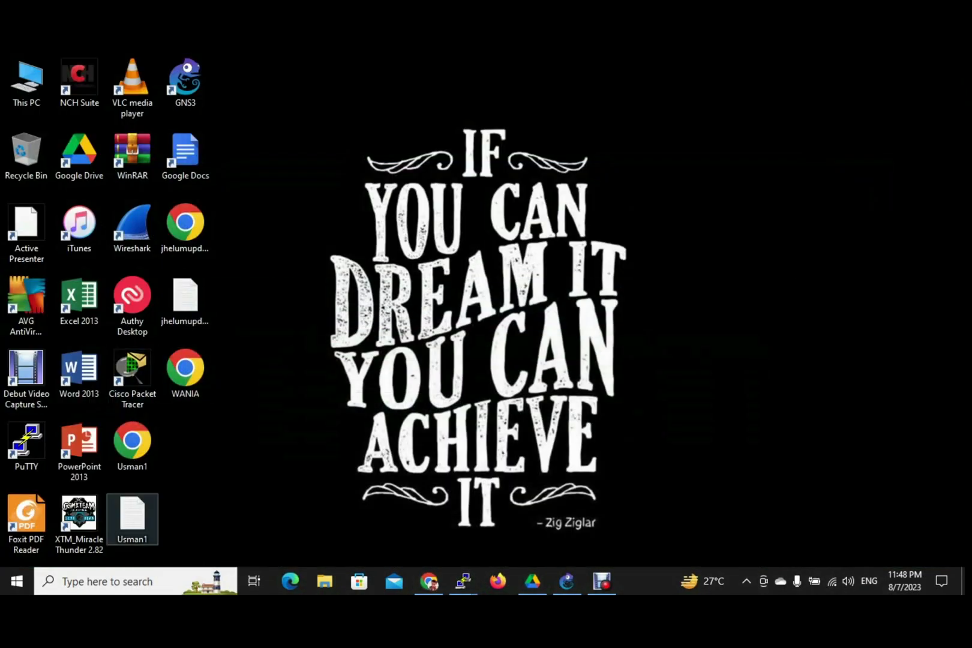
double_click(132, 517)
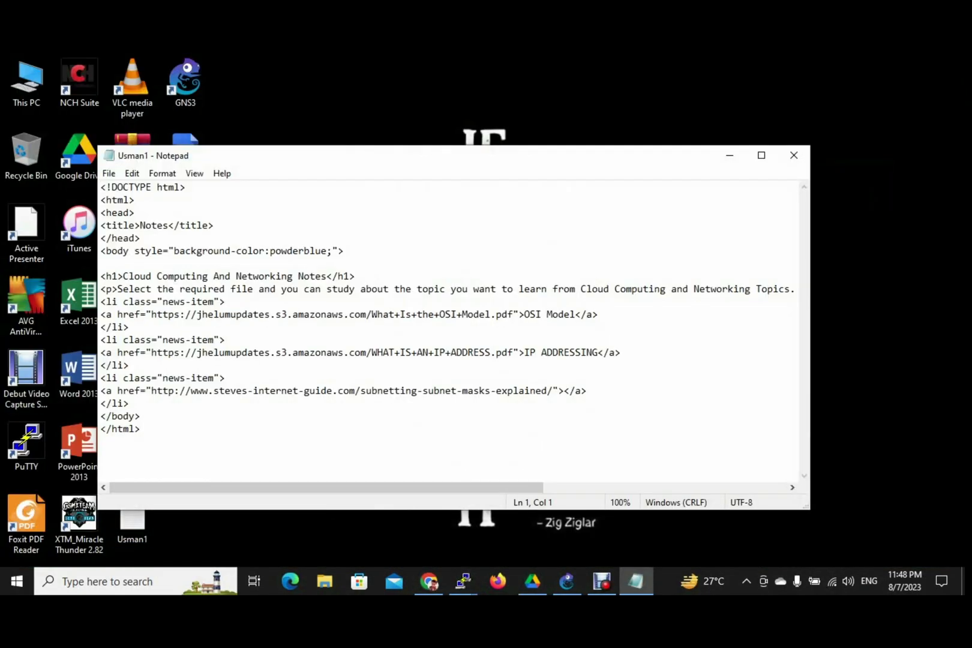
left_click_drag(106, 187, 140, 429)
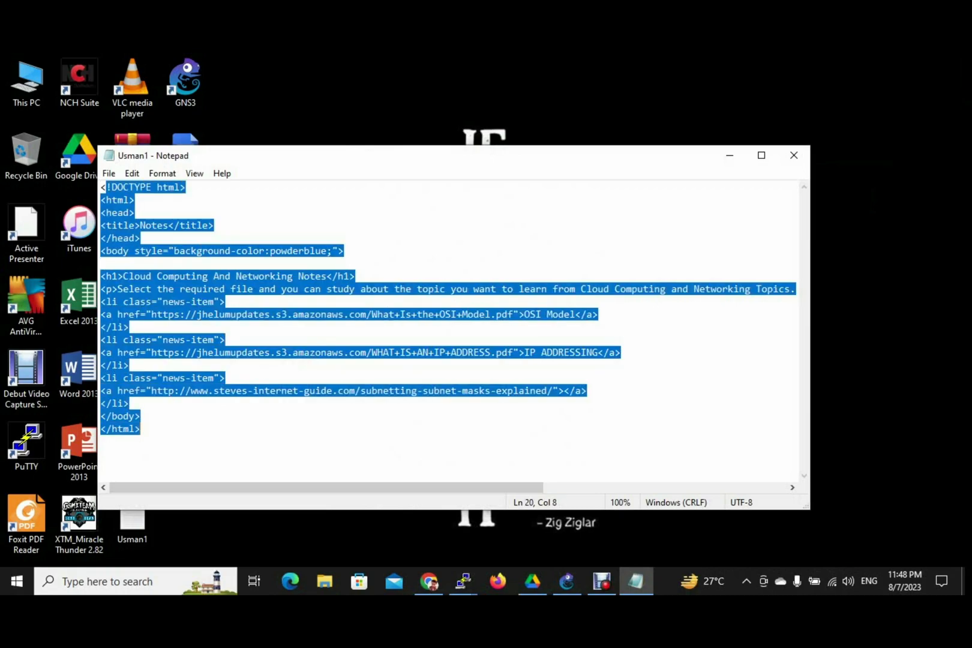
left_click(140, 429)
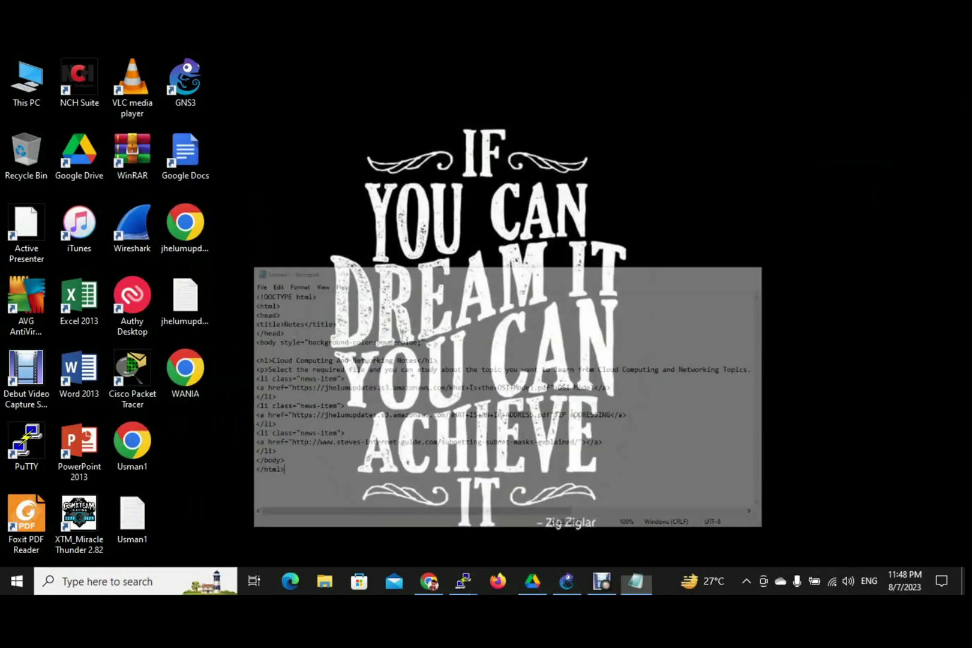
left_click(730, 154)
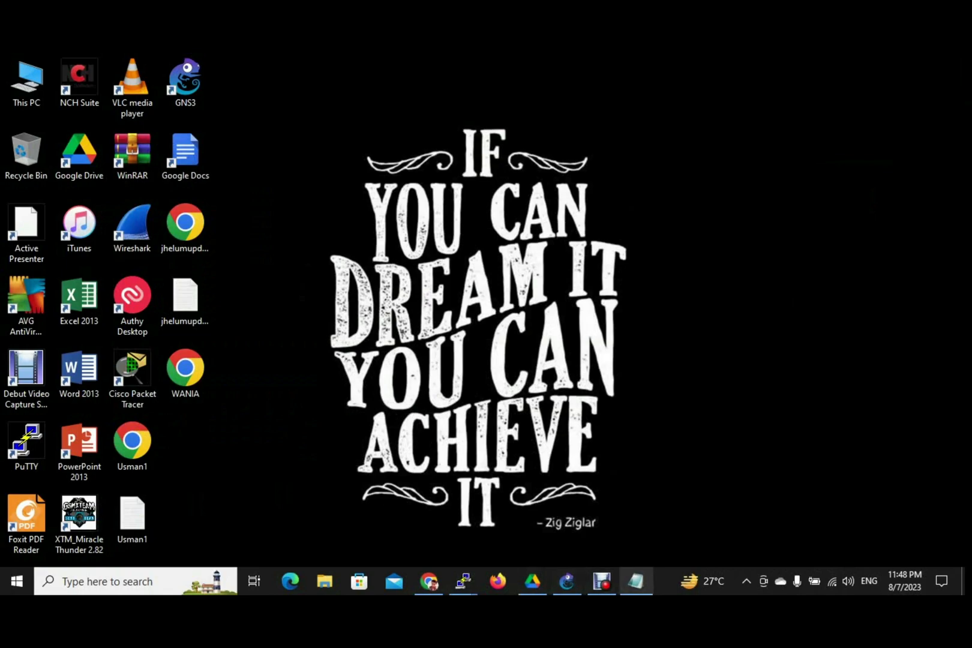
left_click(636, 581)
left_click(100, 187)
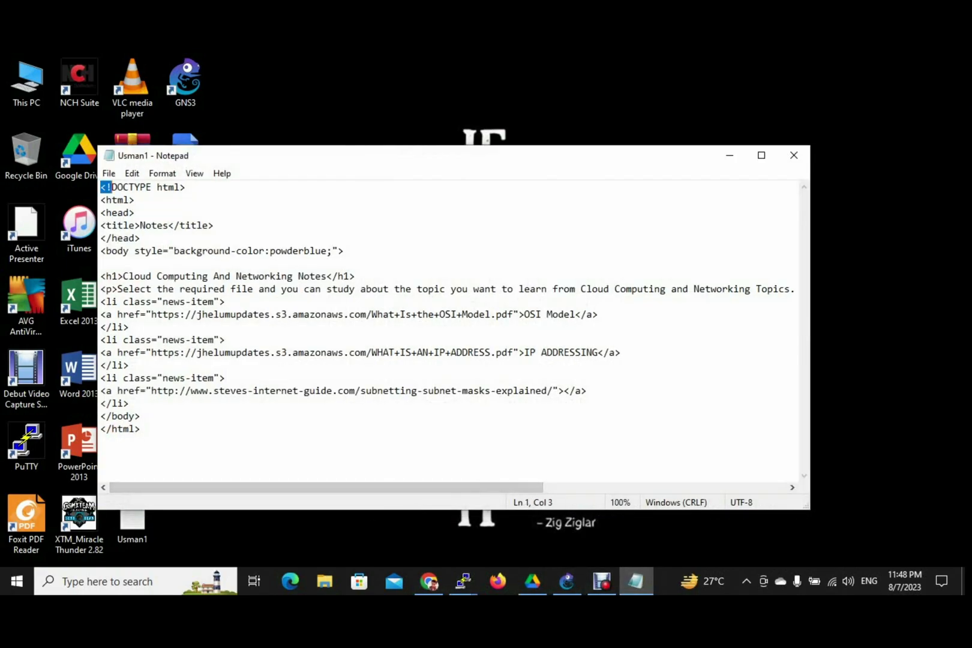
key("shift+Down")
key("shift+Down")
key("shift+Down")
key("shift+Down")
key("shift+Down")
key("shift+Down")
Cut the heading, paragraph and link list from the HTML body, restore them between the body tags, and minimize Notepad
left_click_drag(101, 276, 492, 390)
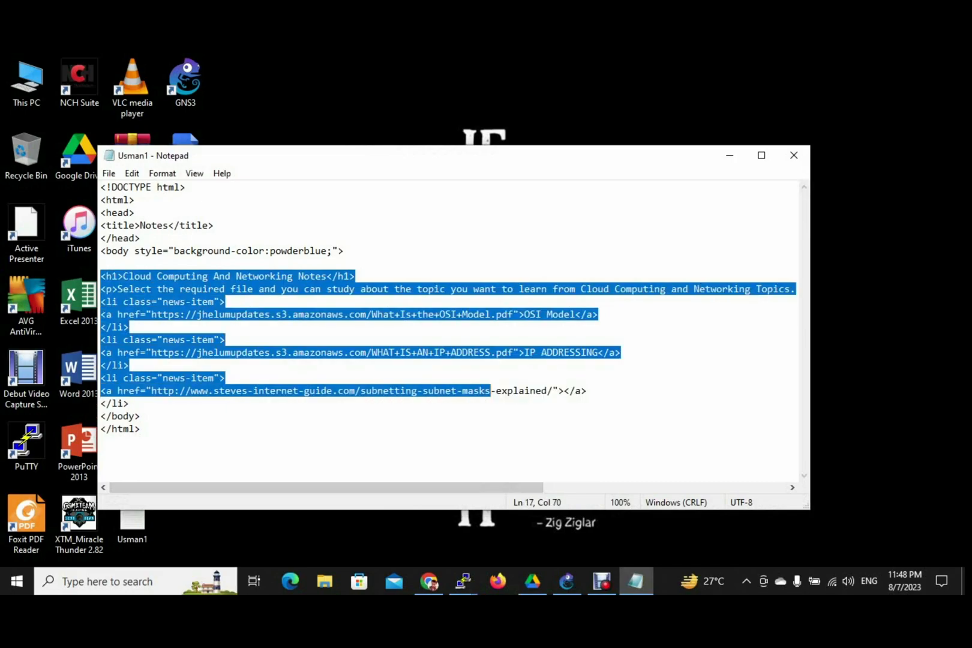
key("shift+Down")
left_click_drag(140, 429, 100, 416)
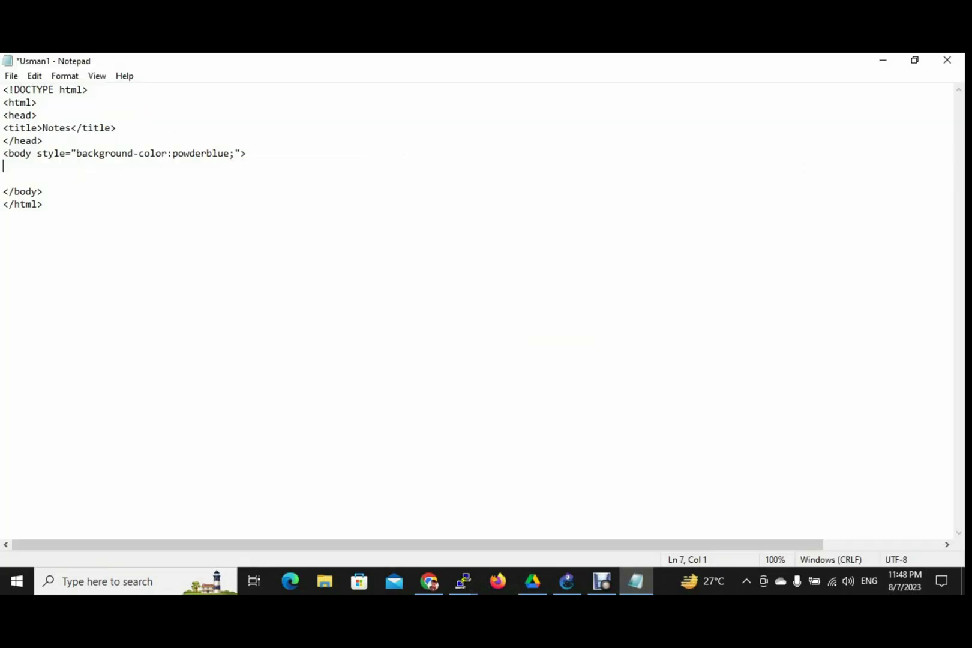
key("ctrl+v")
key("ctrl+z")
key("ctrl+z")
double_click(24, 331)
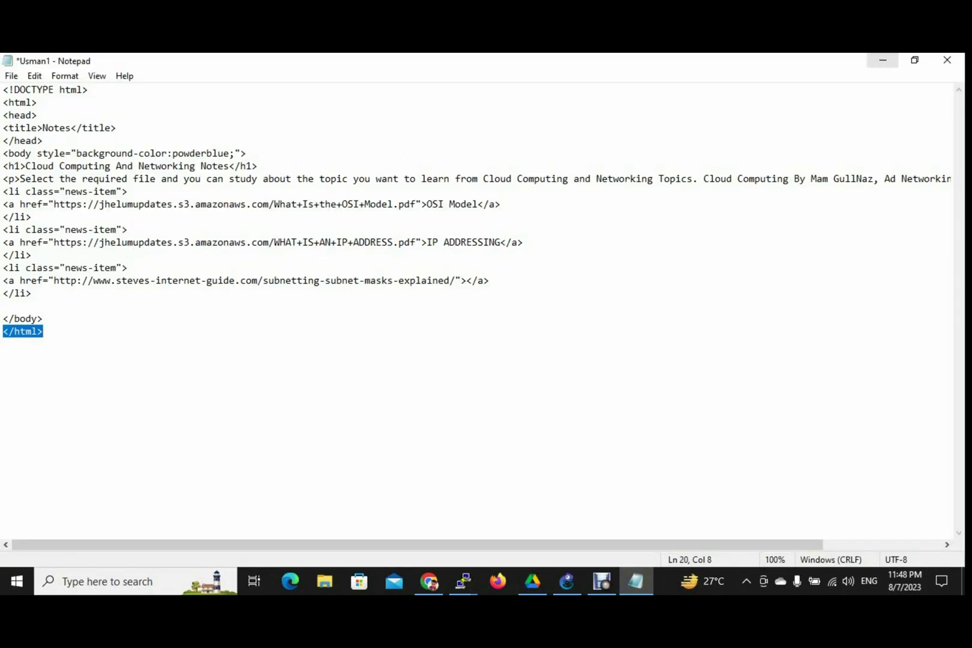
left_click(883, 60)
left_click(637, 581)
left_click(636, 581)
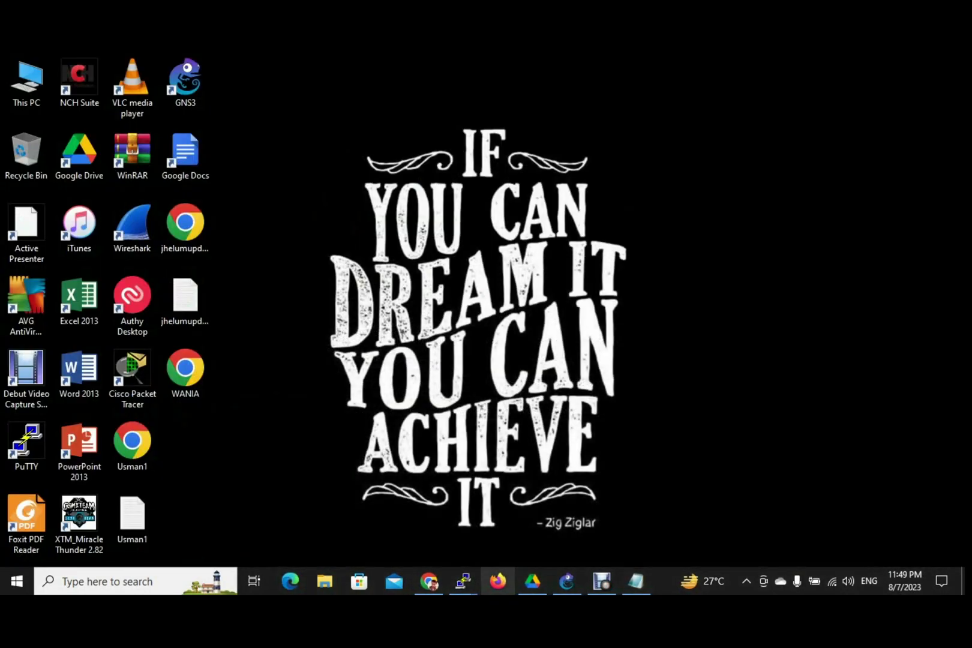
Return to the S3 console in Chrome, close the upload status, and open the static website hosting settings of usmansbucket for editing
left_click(429, 581)
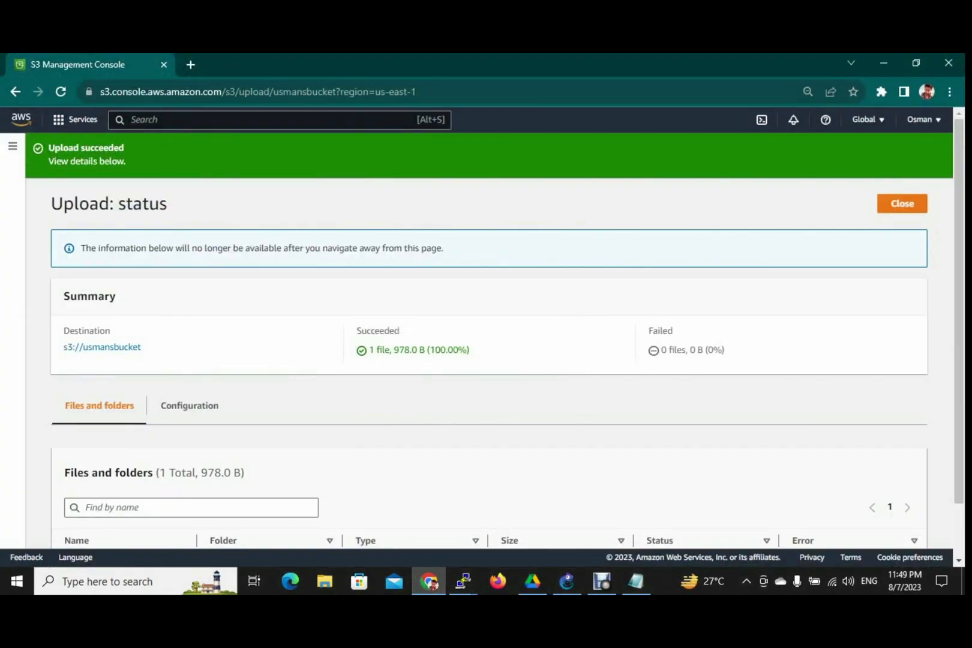
scroll(507, 354, "down", 1)
scroll(507, 354, "up", 1)
left_click(903, 203)
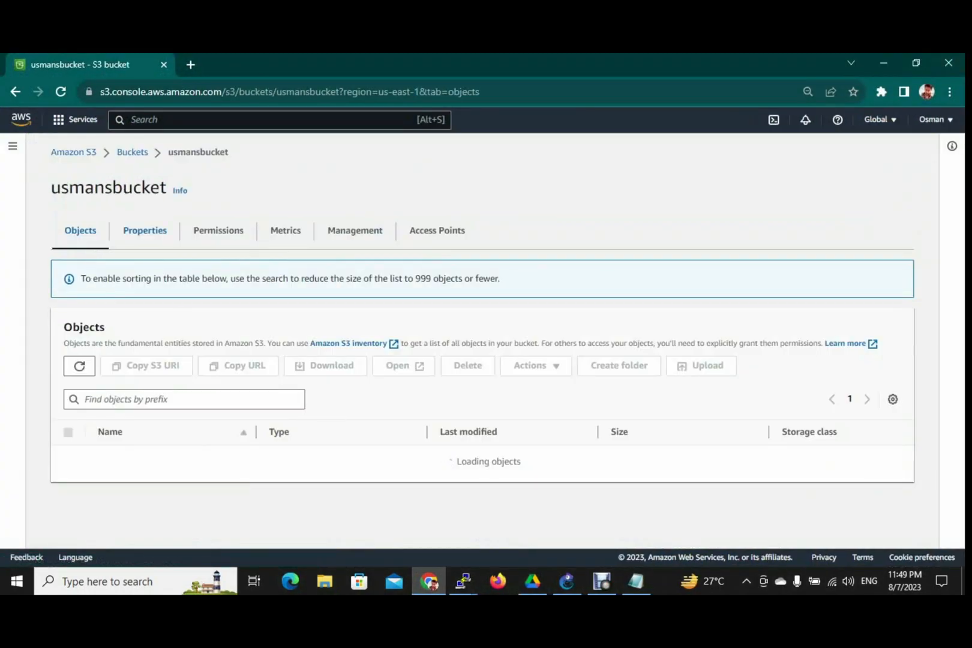
left_click(144, 231)
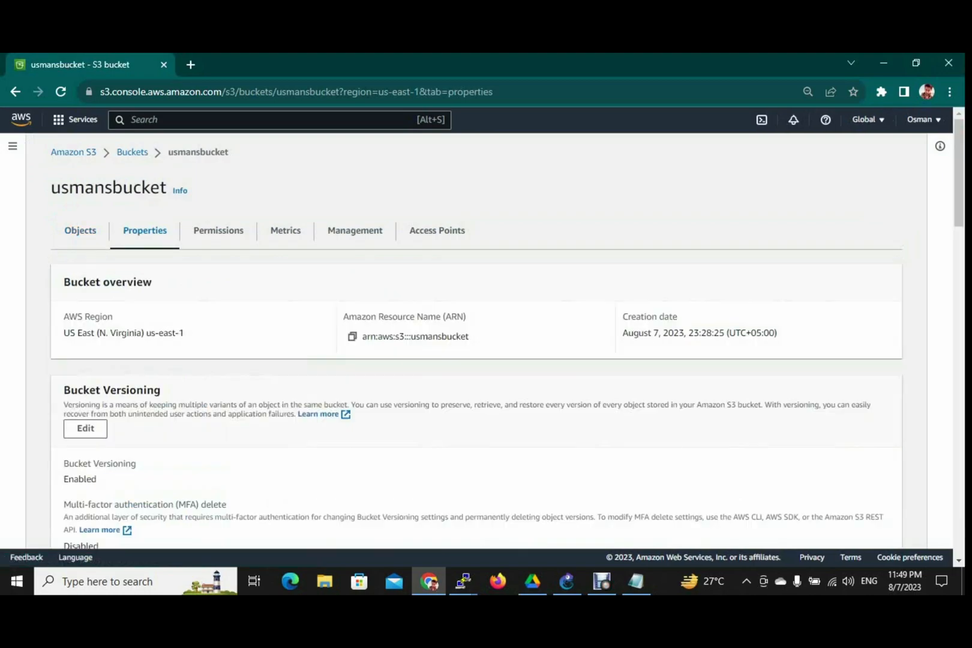
scroll(476, 342, "down", 20)
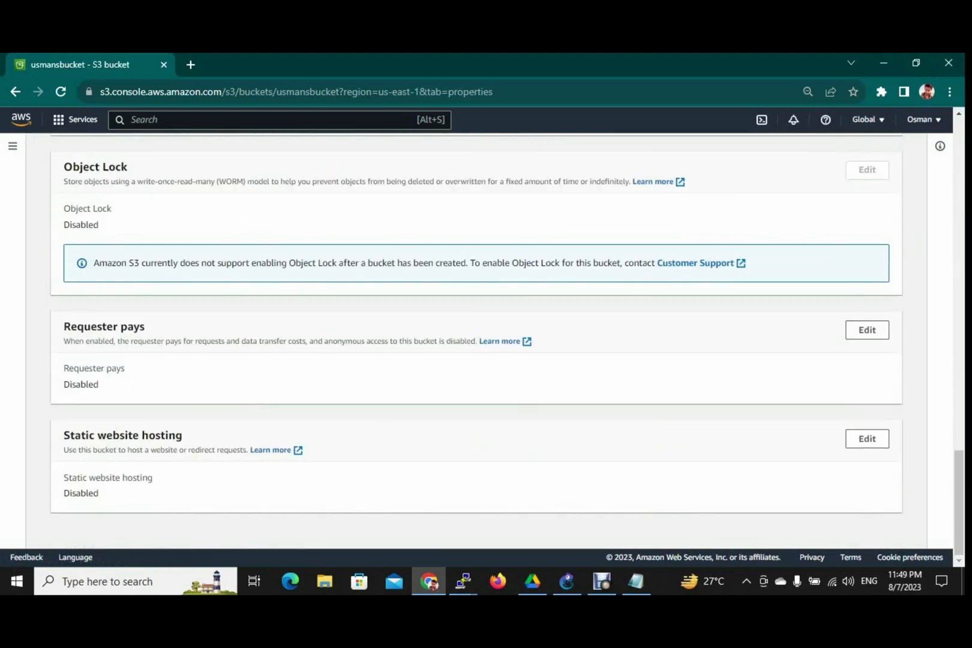
left_click(868, 439)
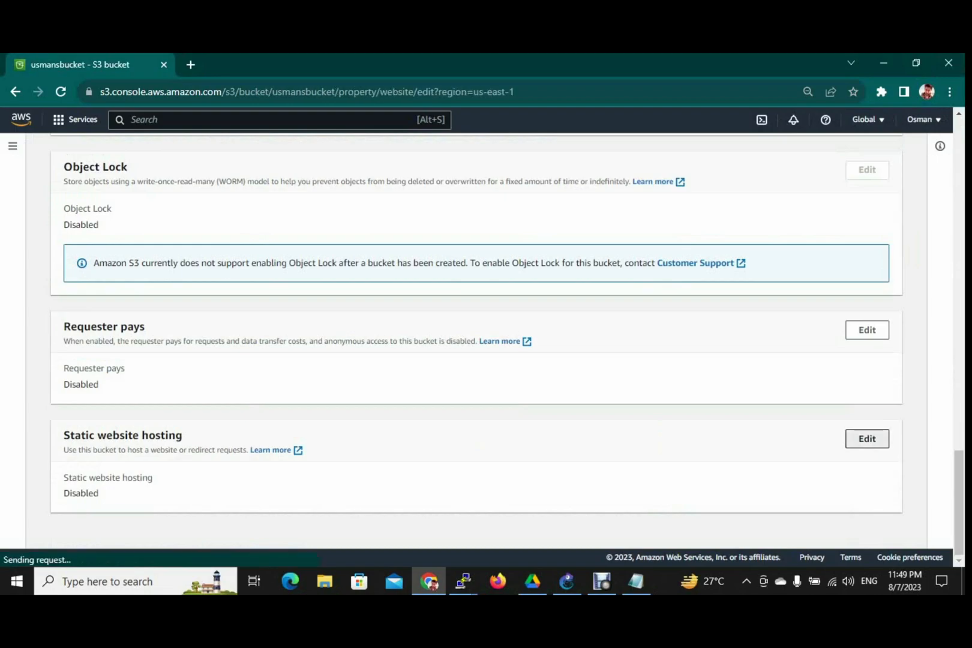
Enable static website hosting for usmansbucket with the hosting type Host a static website
left_click(69, 310)
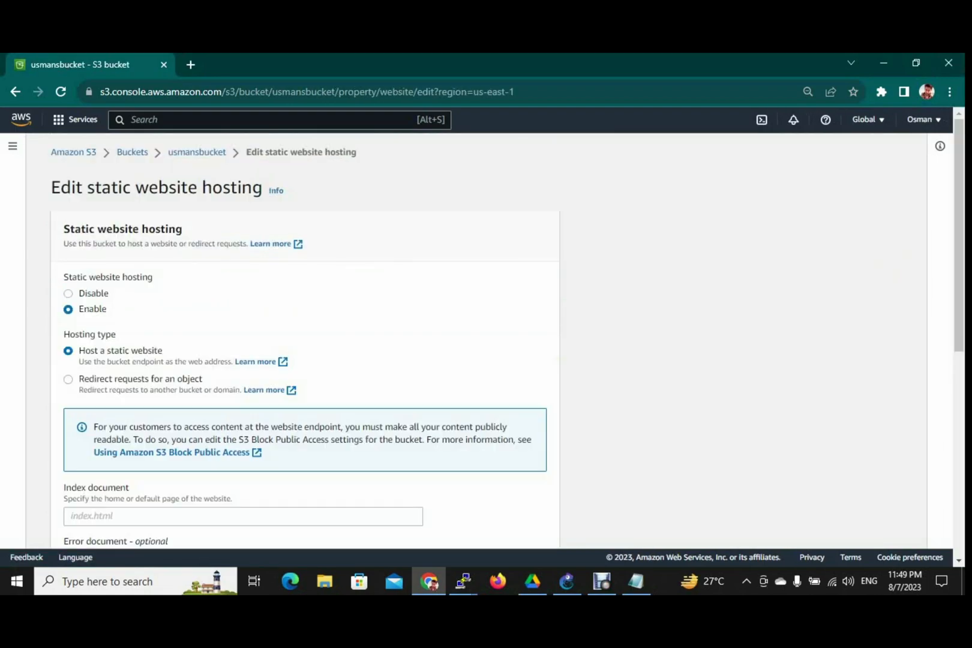
scroll(305, 360, "down", 1)
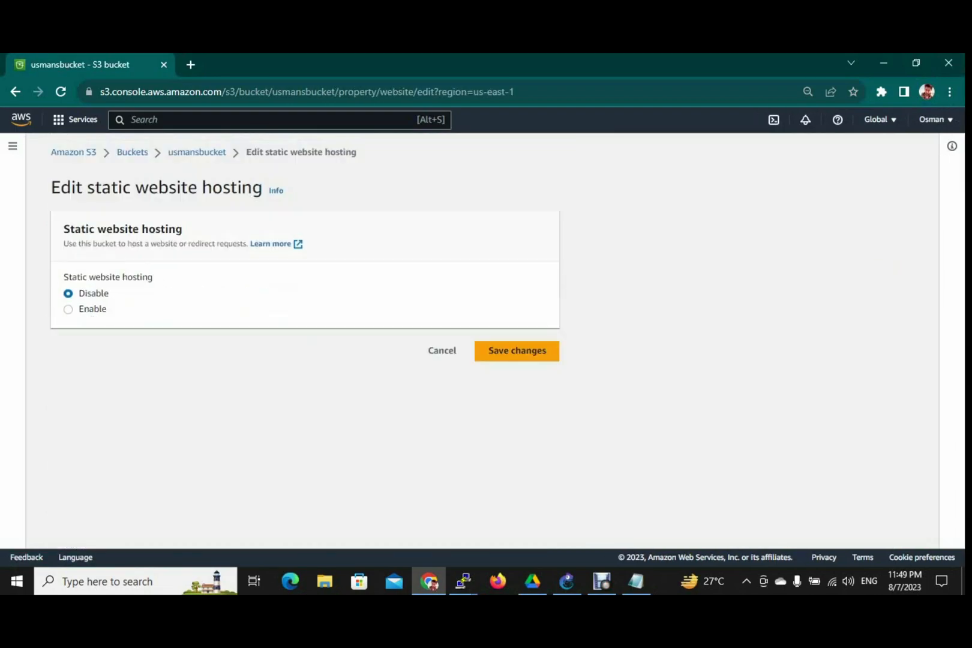
left_click(68, 310)
scroll(305, 360, "down", 2)
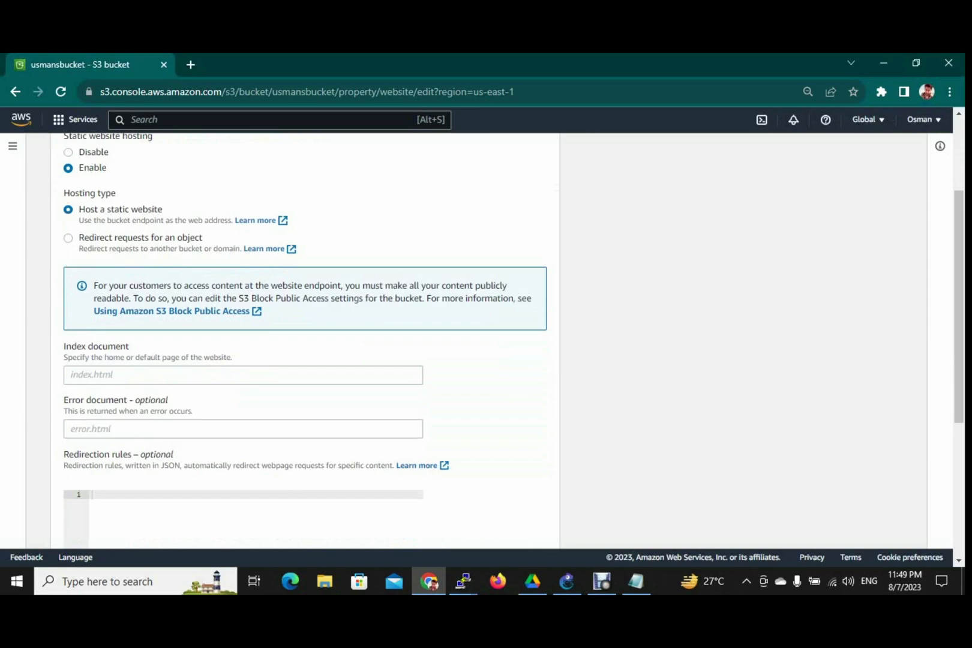
scroll(305, 337, "down", 1)
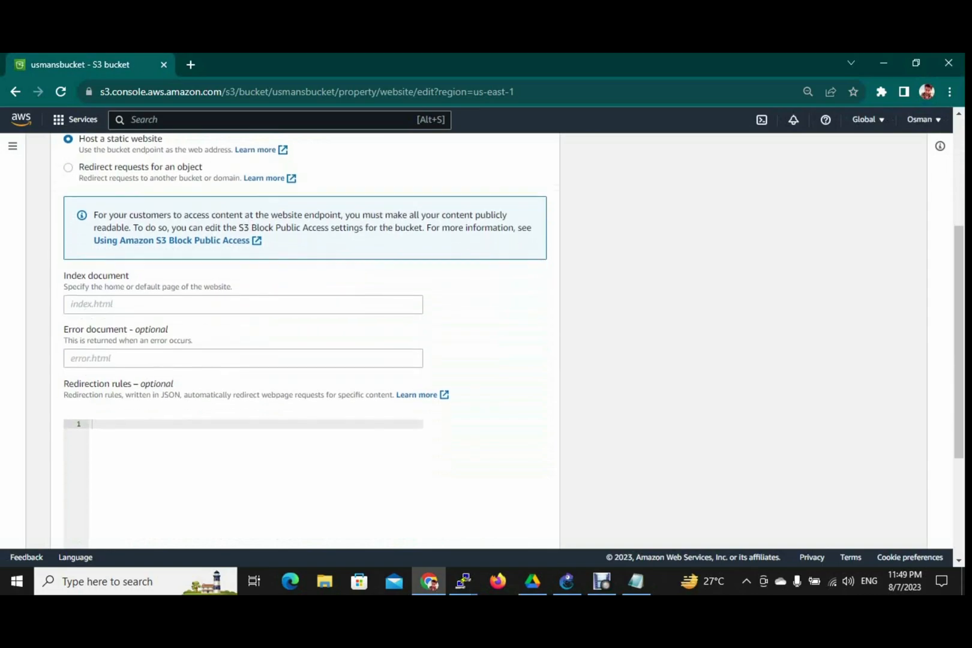
Set the index document to usman1.html, checking the page's file name on the desktop
left_click(243, 304)
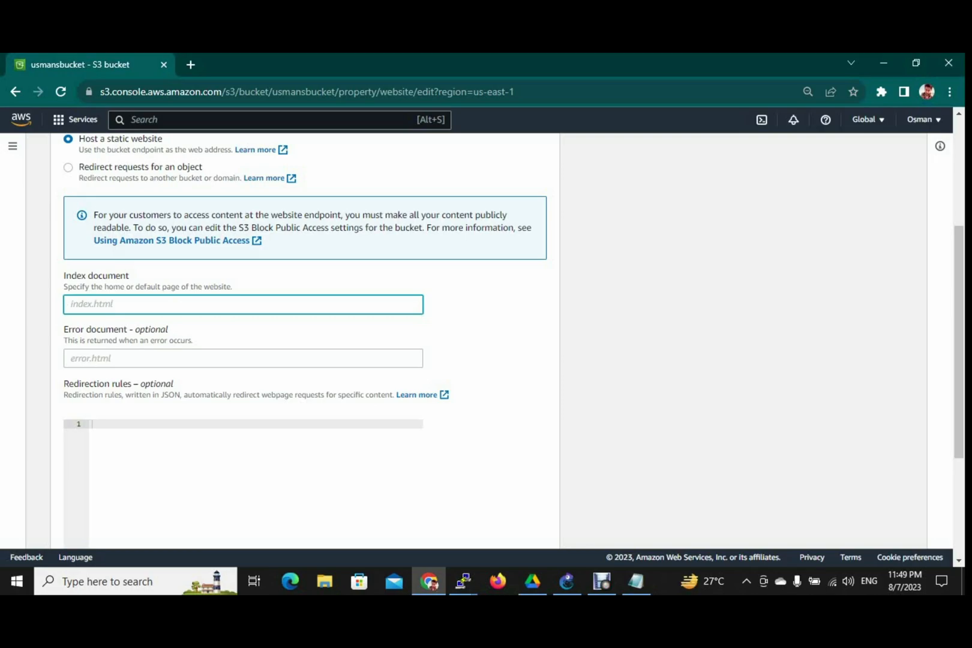
type("usman")
left_click(883, 63)
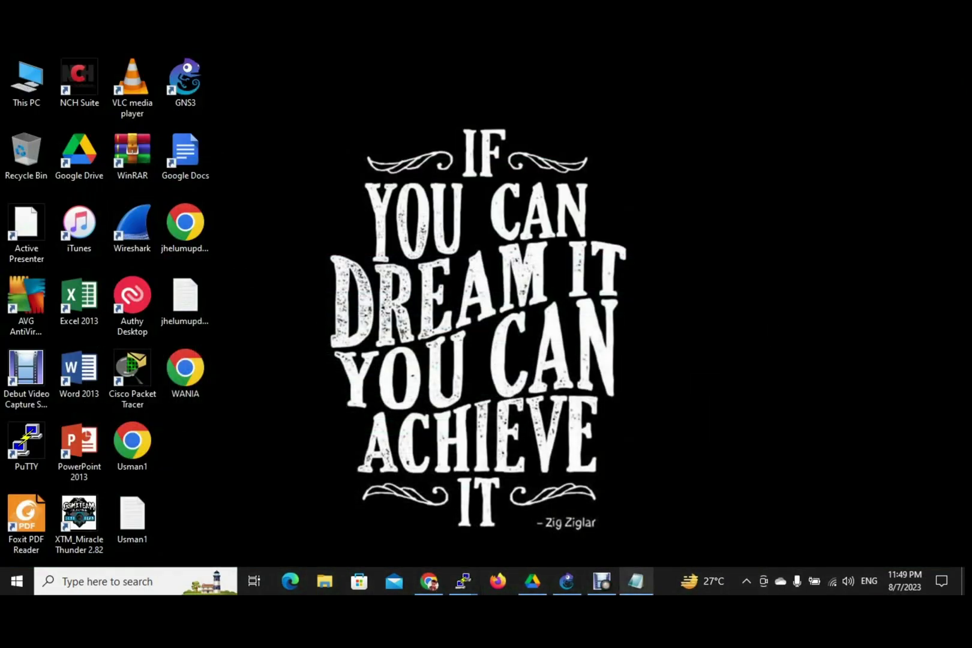
mouse_move(533, 581)
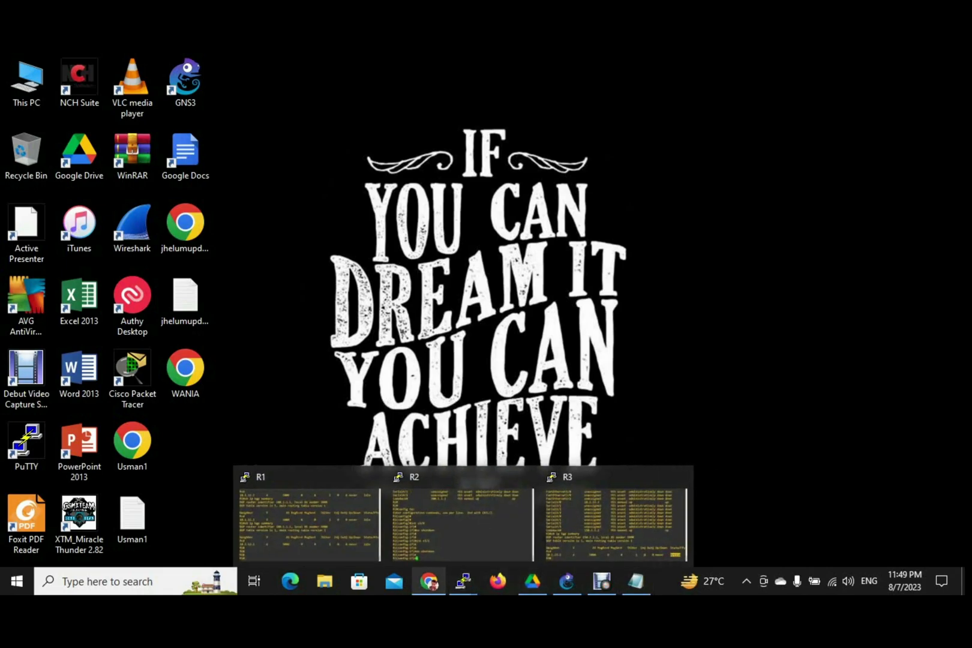
left_click(429, 581)
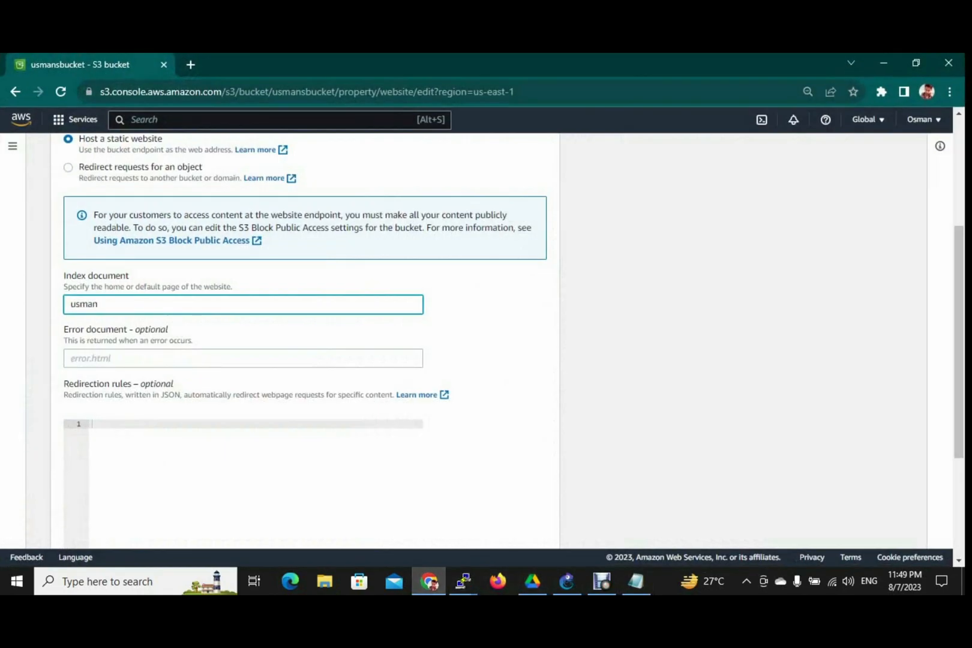
type("html")
Review the static website hosting settings from start to end and save the changes
scroll(300, 336, "down", 3)
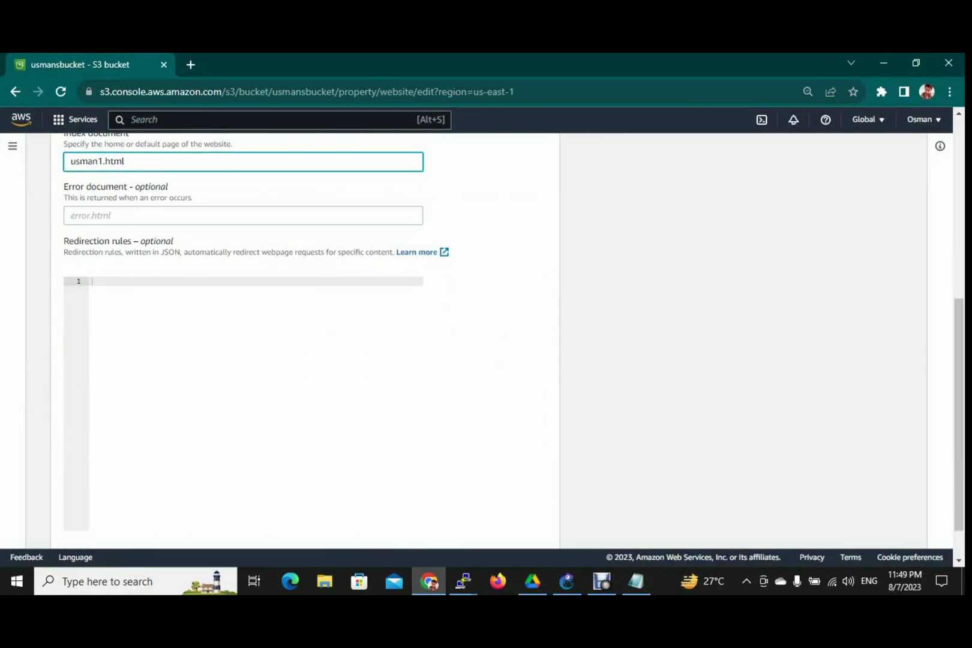
scroll(300, 337, "down", 1)
scroll(300, 336, "up", 5)
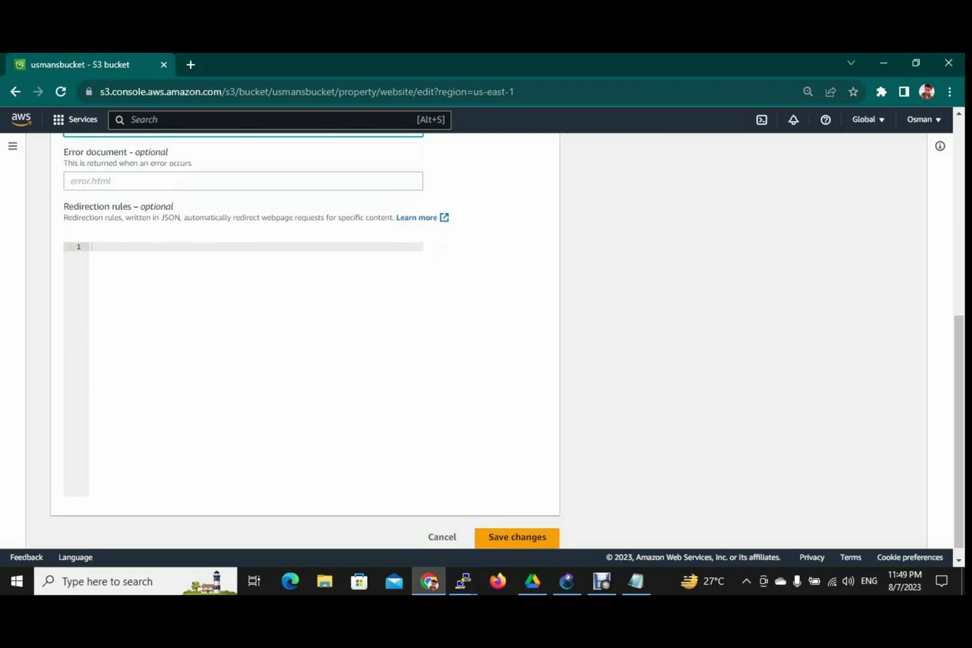
scroll(300, 336, "up", 3)
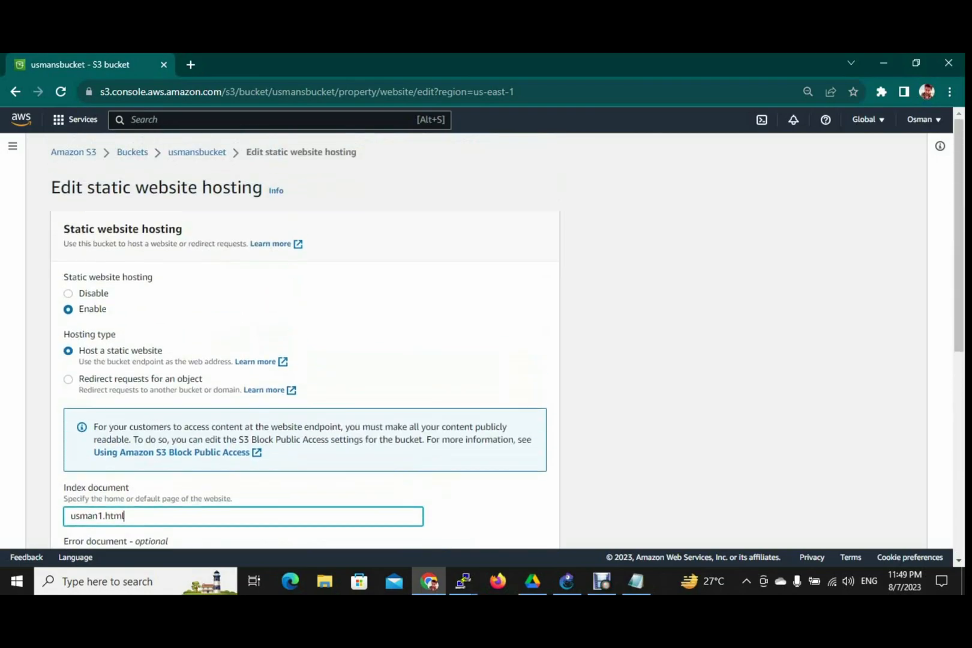
scroll(300, 337, "down", 8)
left_click(517, 526)
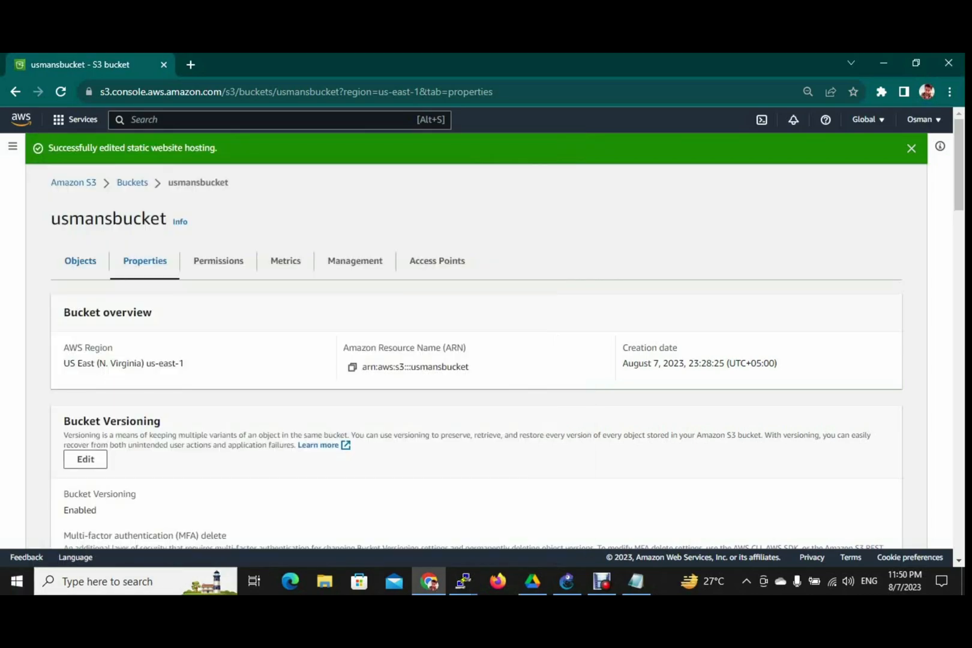
Copy the object URL of Usman1.html from the bucket's objects and load it in a new browser tab
left_click(79, 261)
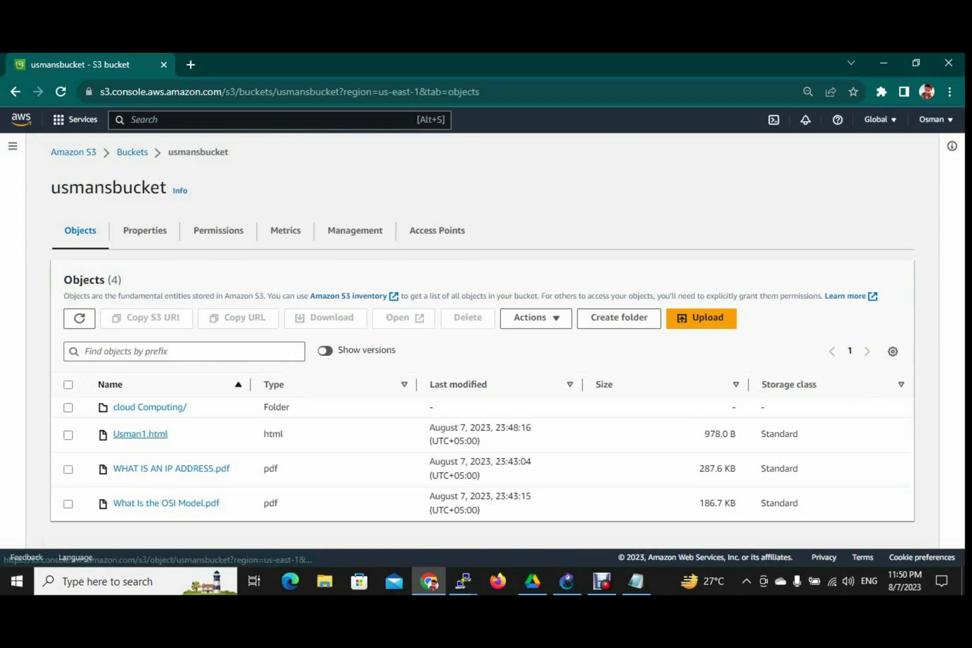
left_click(140, 434)
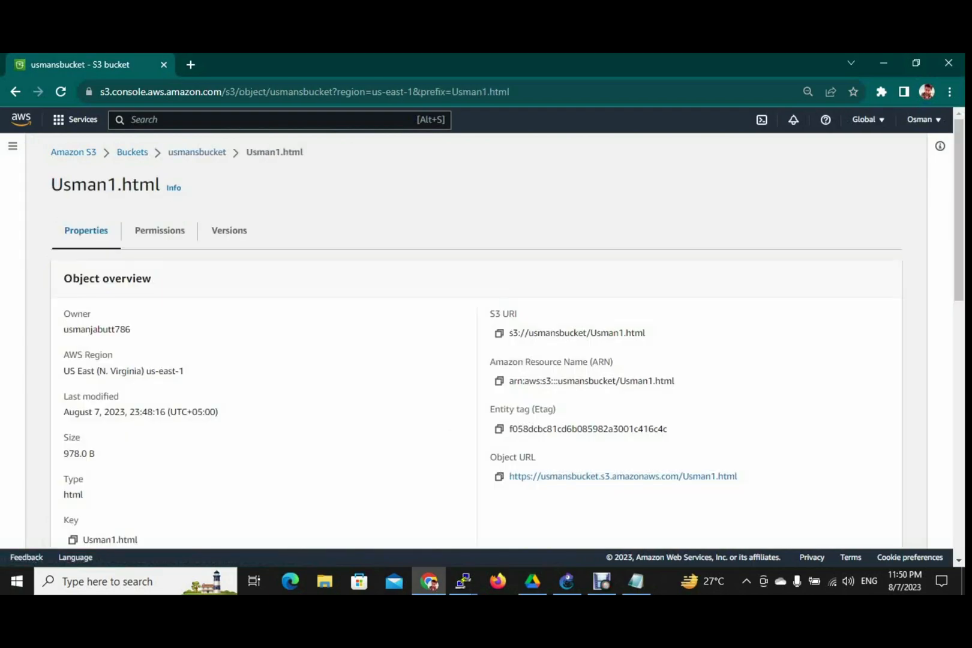
left_click(499, 476)
left_click(191, 65)
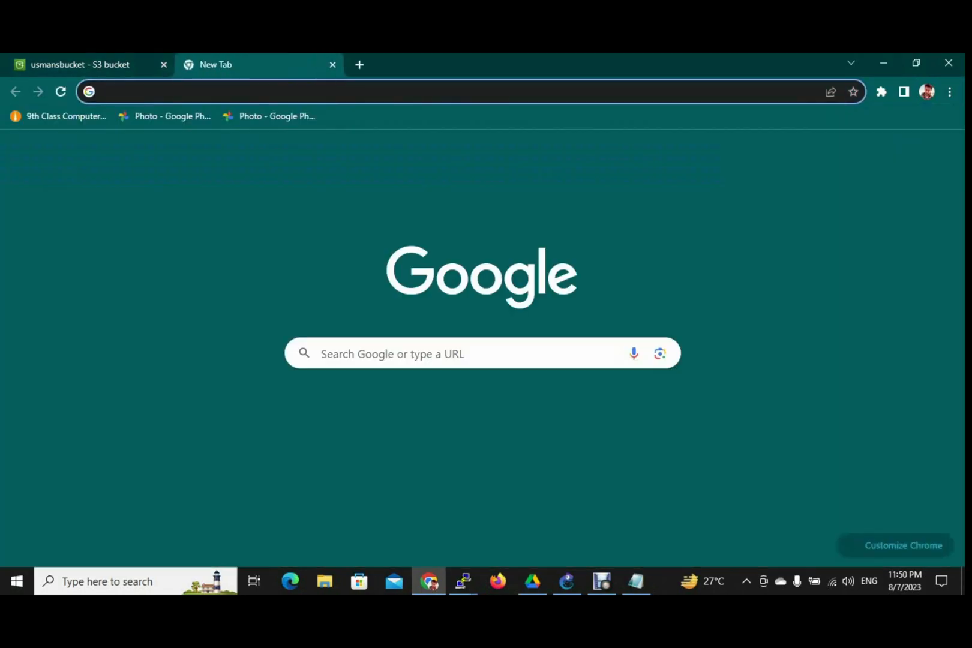
key("ctrl+v")
key("Return")
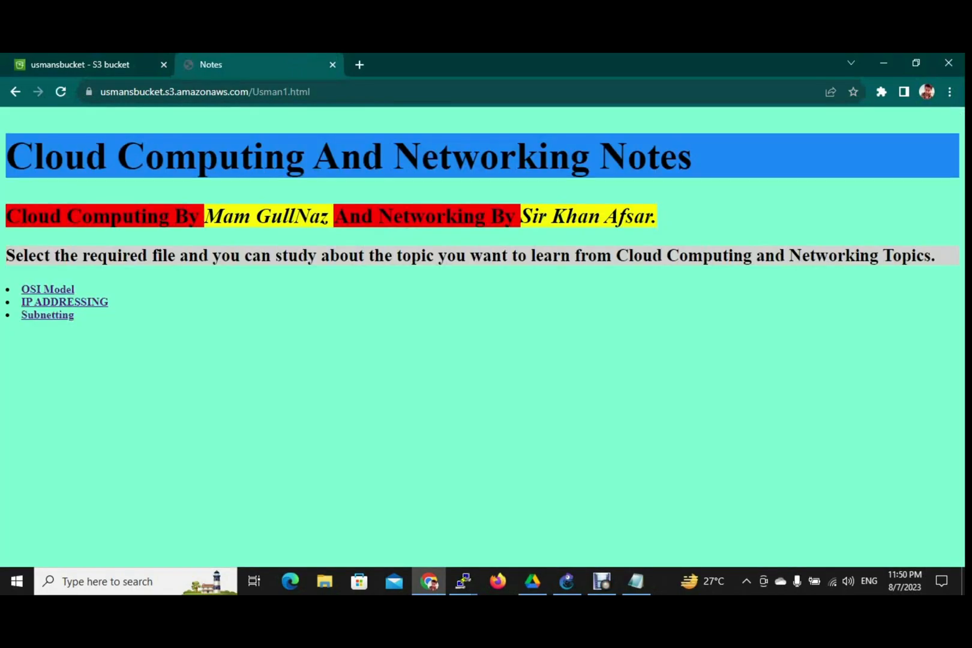
Test the OSI Model link on the notes page and look through the PDF it opens
left_click(47, 290)
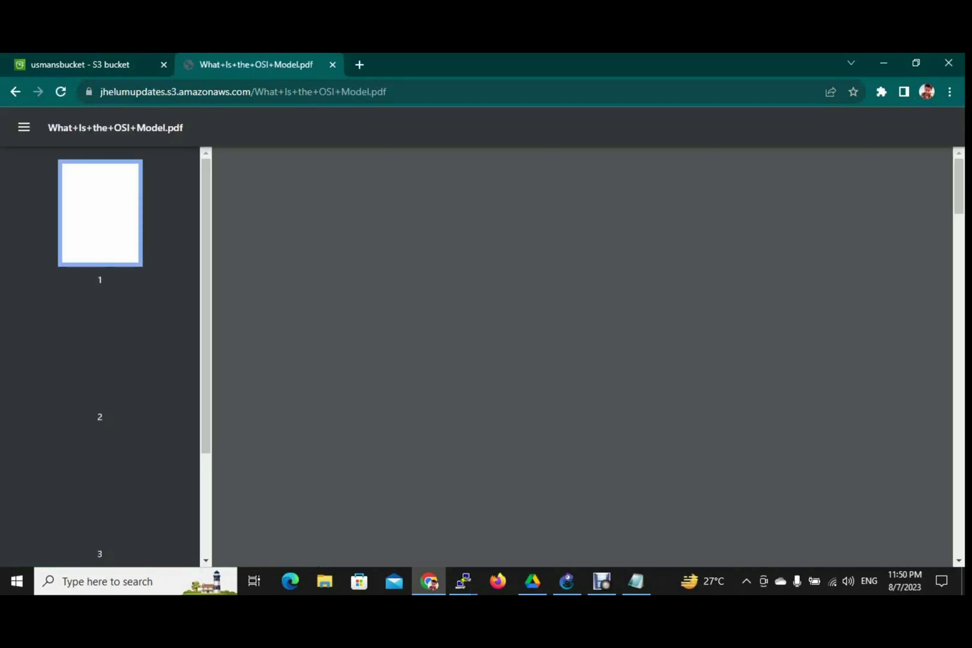
scroll(583, 358, "down", 8)
scroll(582, 357, "up", 8)
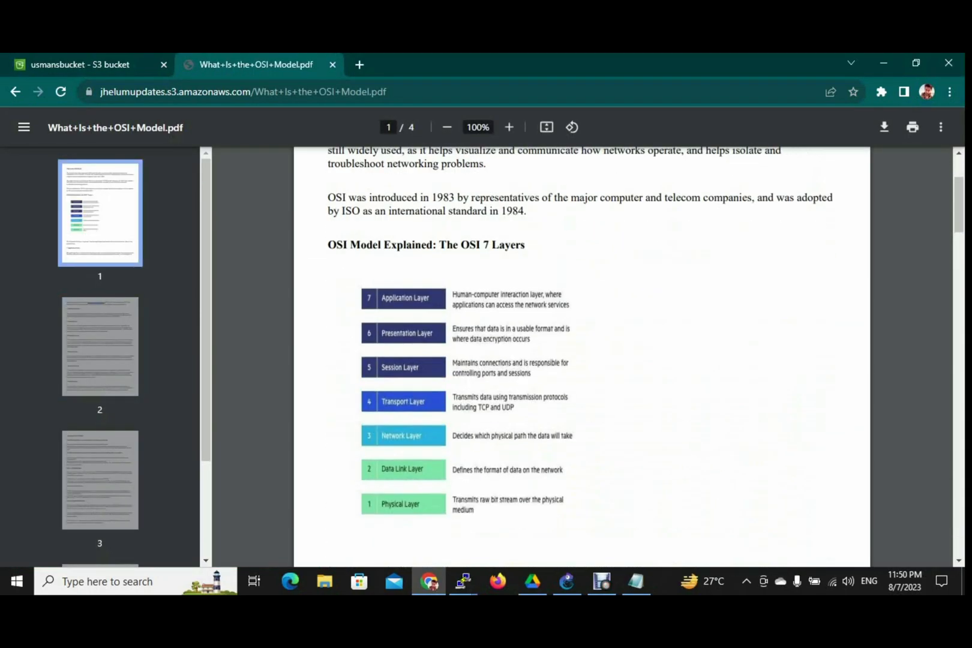
left_click(80, 65)
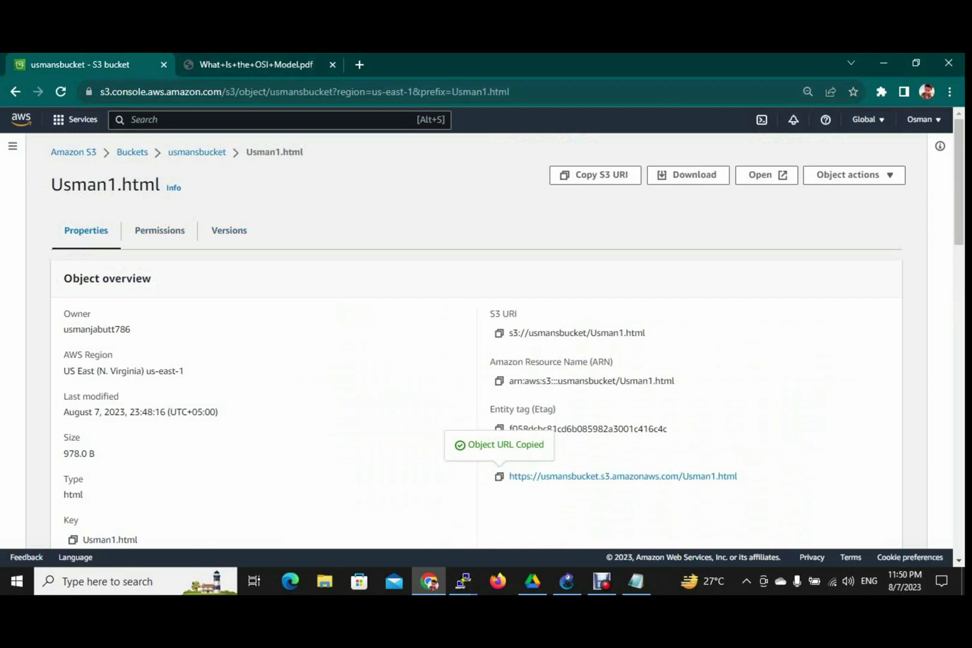
left_click(359, 65)
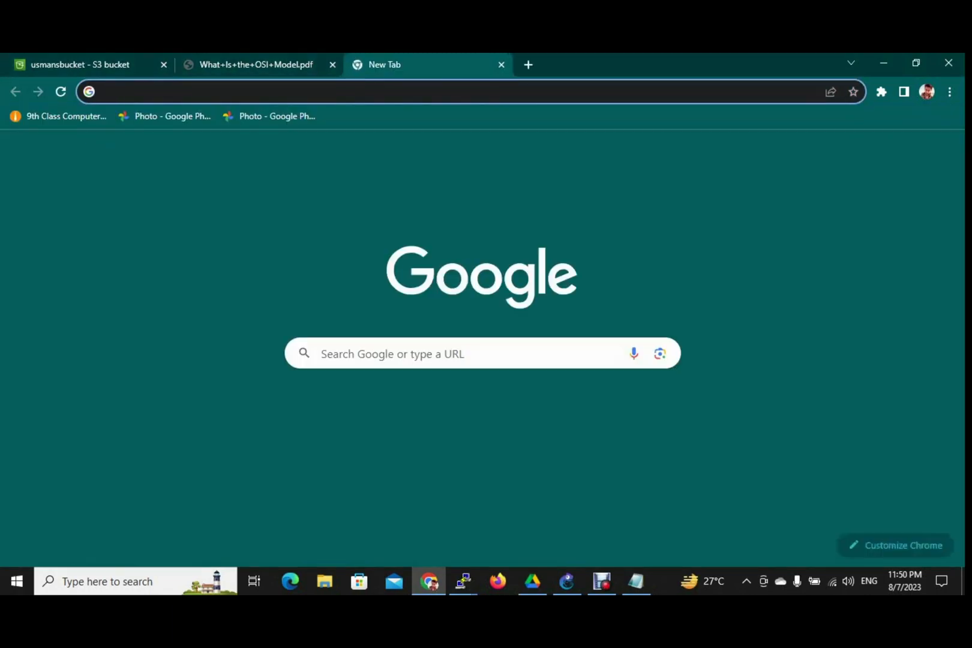
left_click(529, 64)
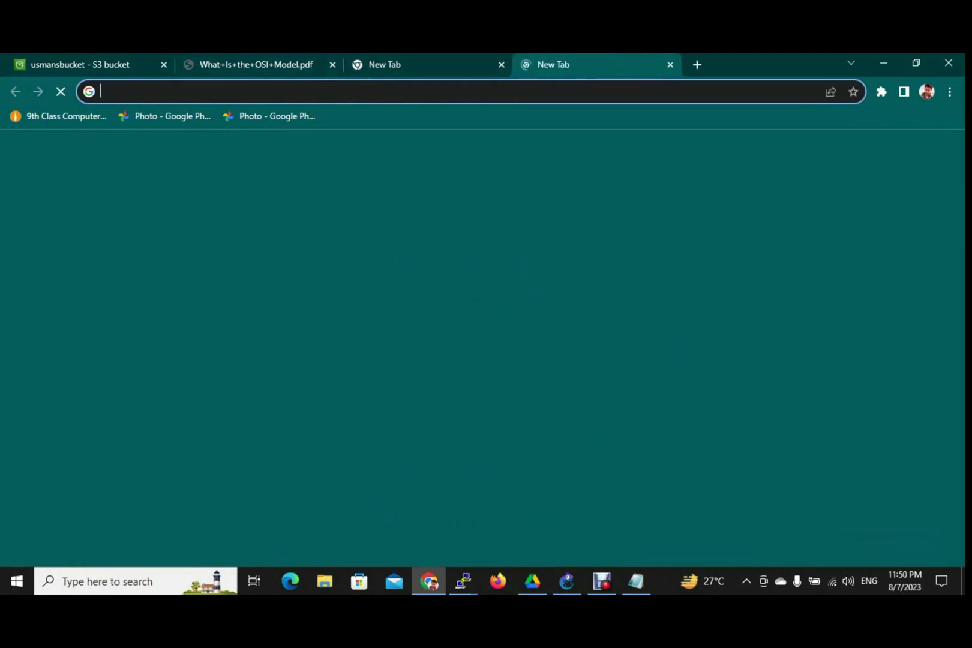
key("ctrl+w")
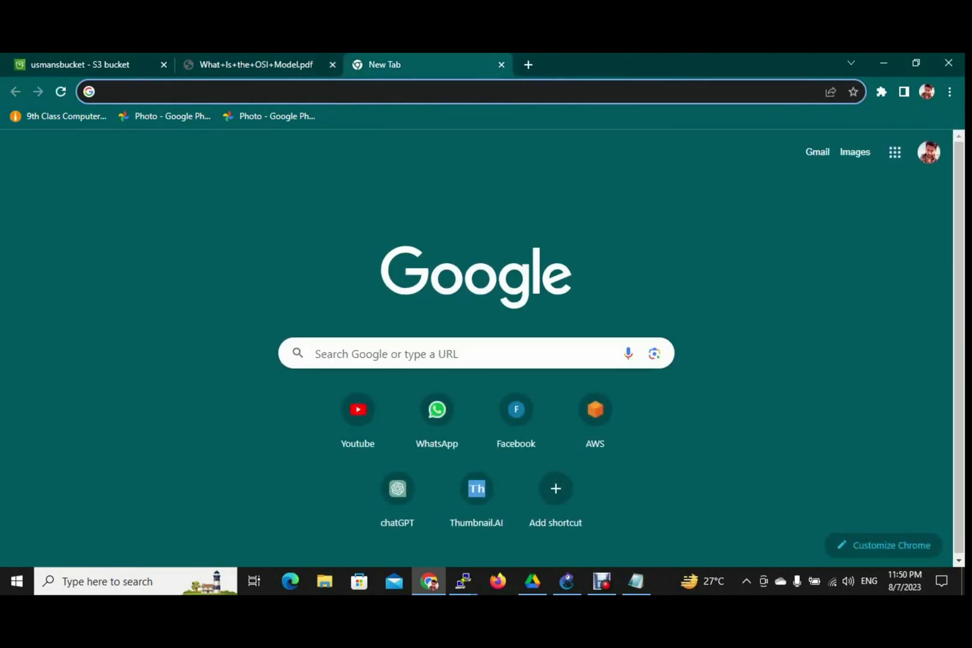
key("ctrl+w")
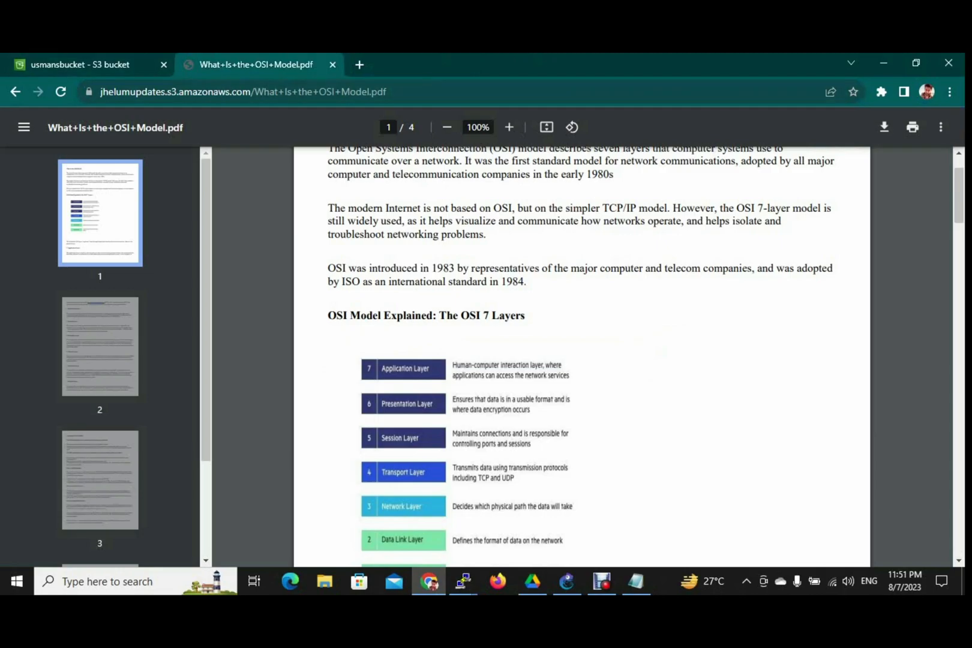
Test the IP ADDRESSING link on the notes page, look through its PDF, and return to the notes page
left_click(16, 92)
left_click(64, 302)
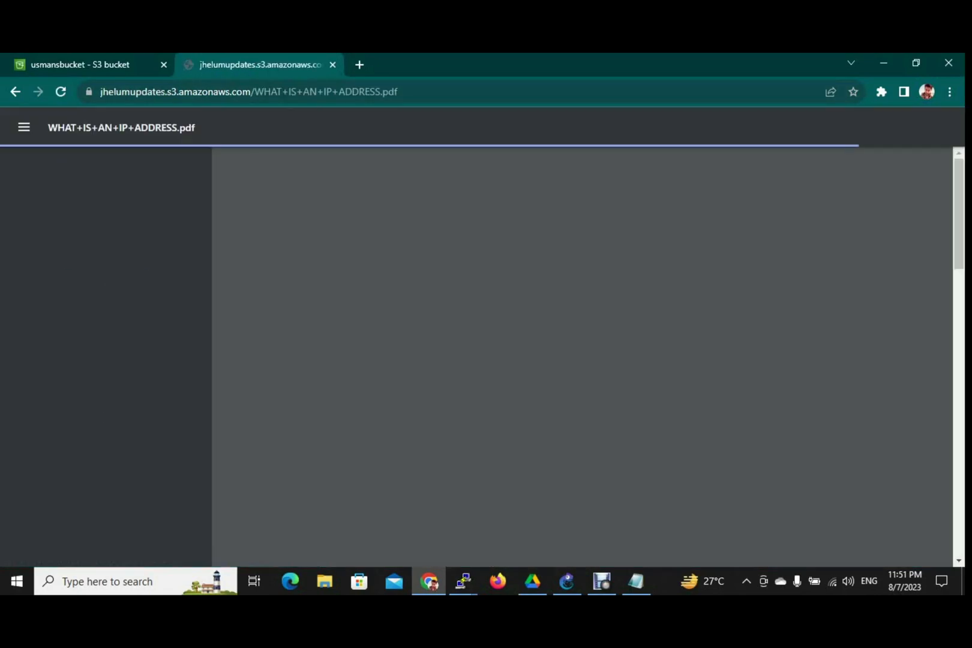
scroll(582, 357, "down", 15)
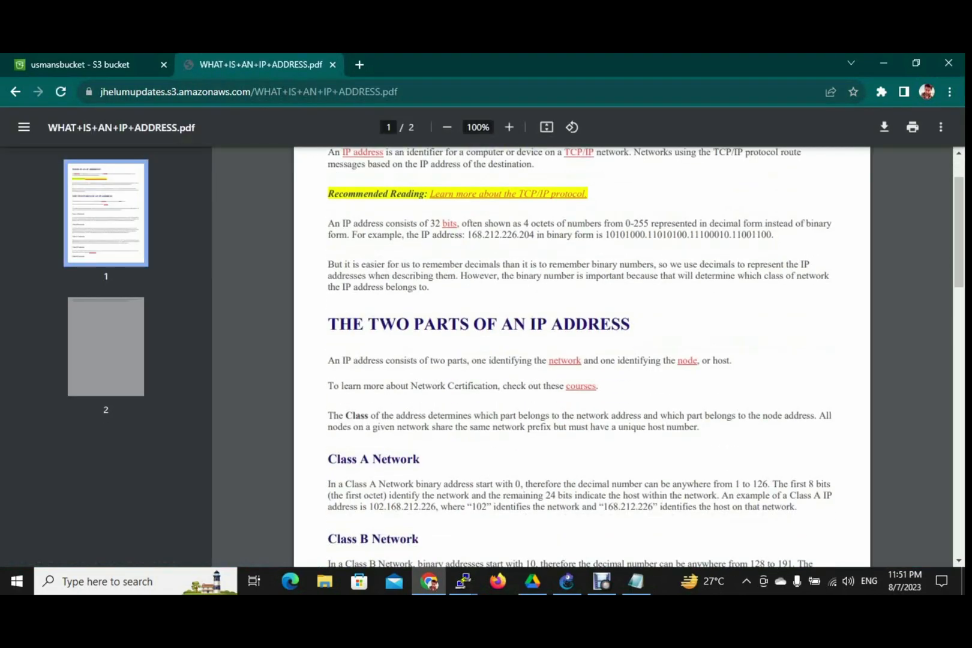
scroll(582, 357, "up", 12)
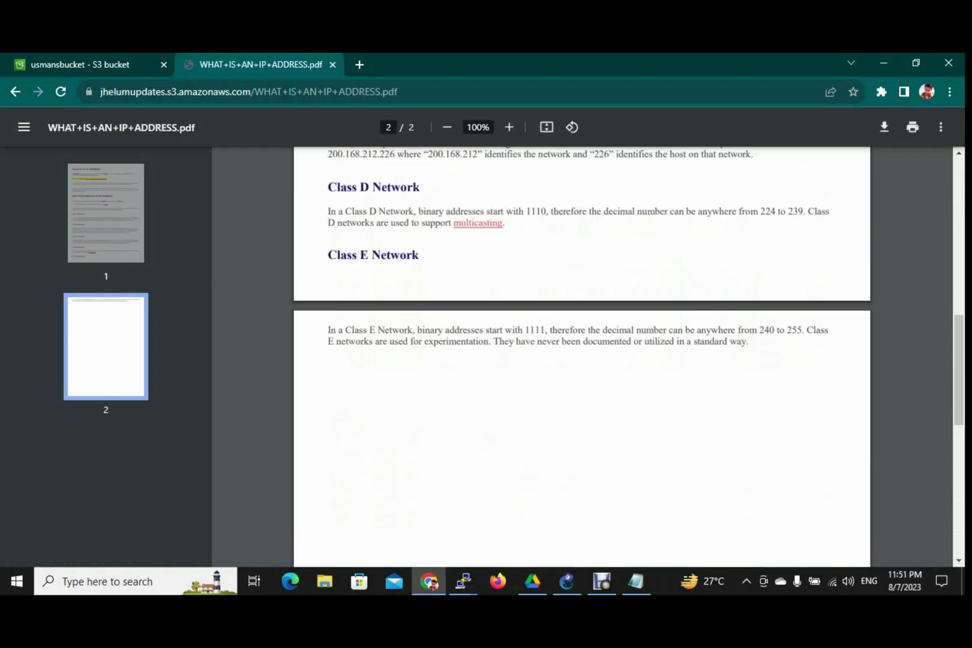
scroll(583, 357, "up", 2)
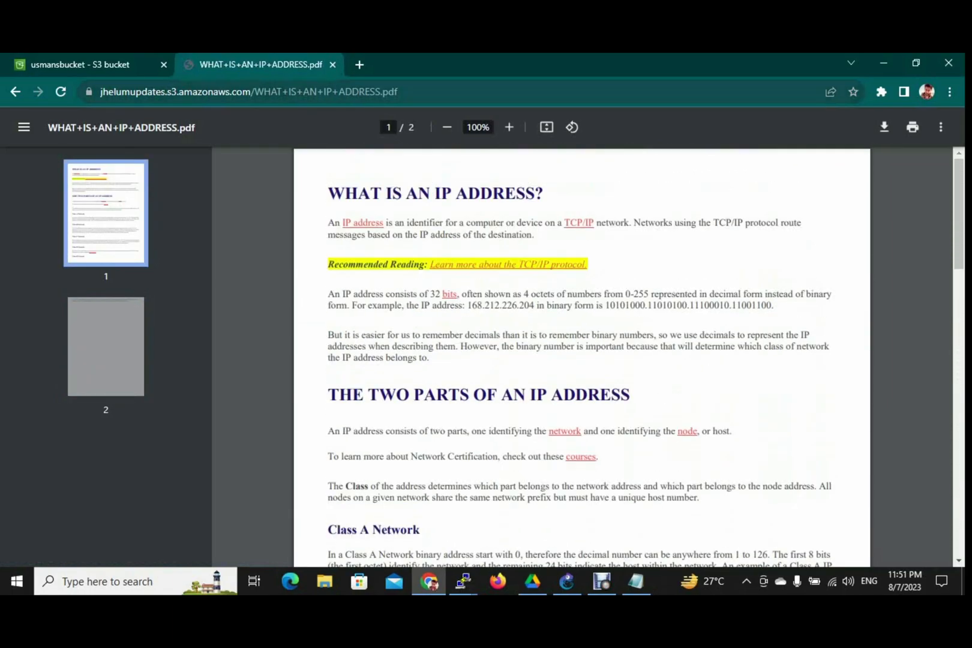
left_click(15, 91)
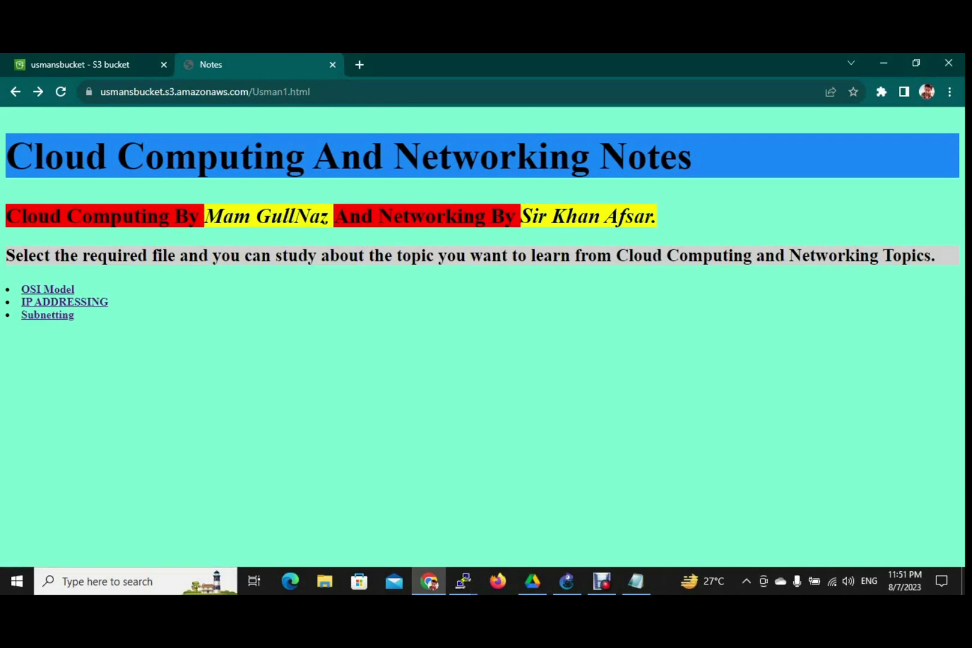
left_click_drag(76, 315, 21, 316)
left_click(120, 342)
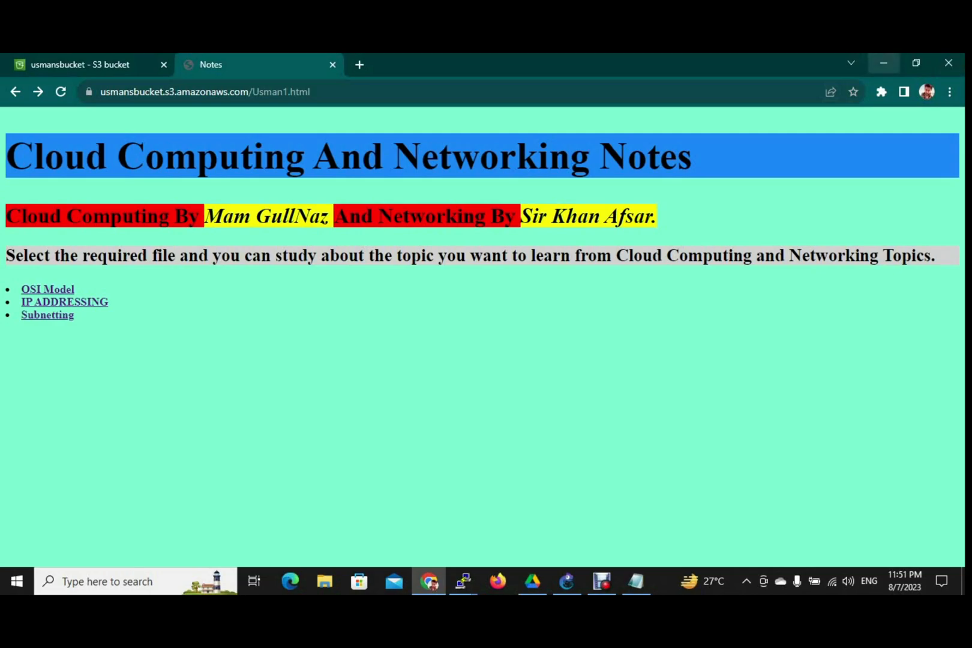
left_click(430, 581)
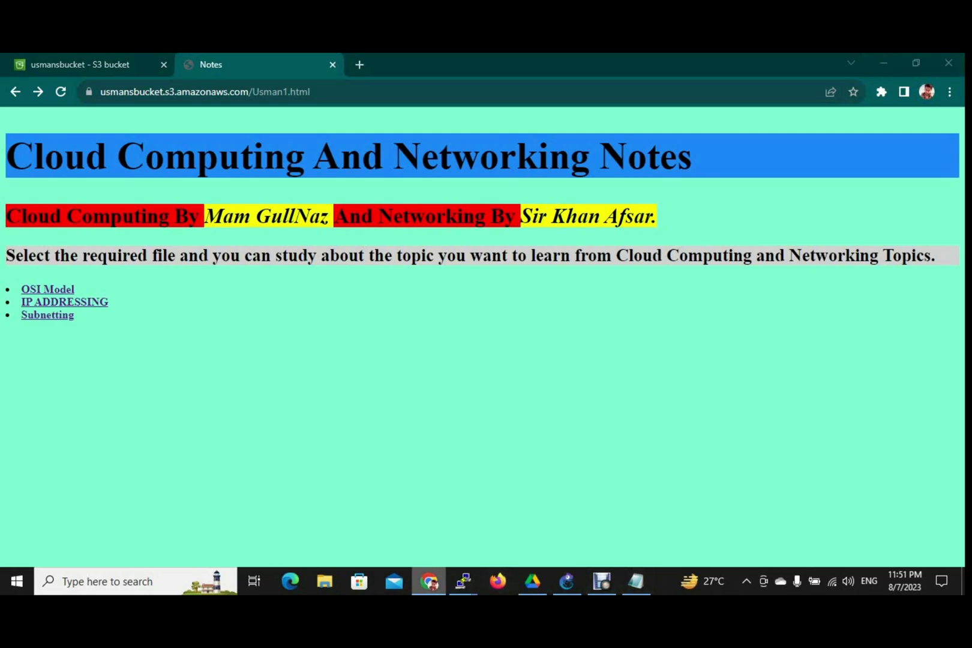
left_click(429, 581)
Switch back to the S3 console and look through the properties of the Usman1.html object
left_click(126, 65)
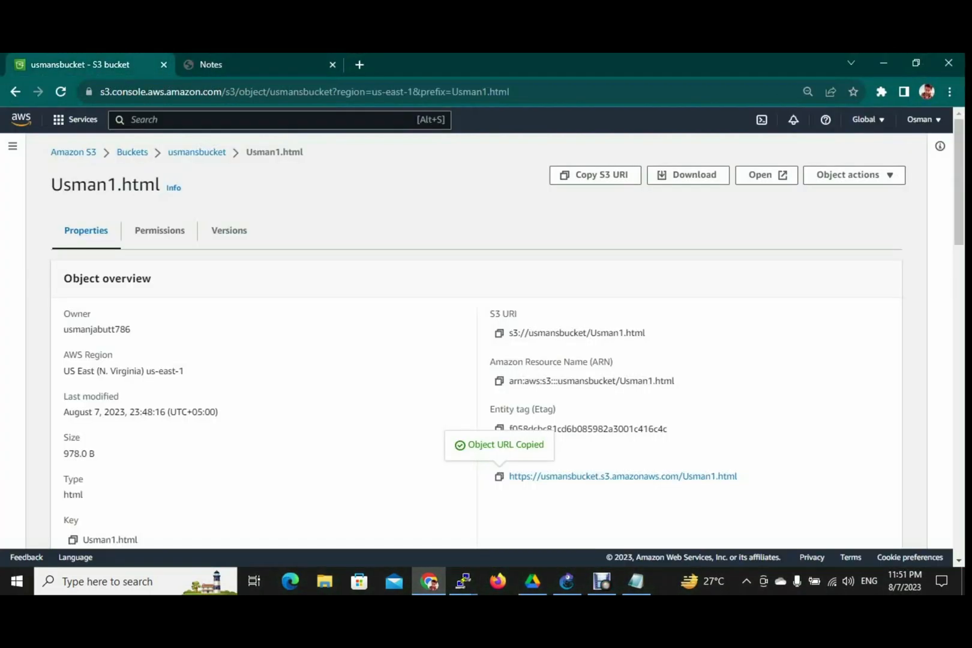
scroll(480, 342, "down", 12)
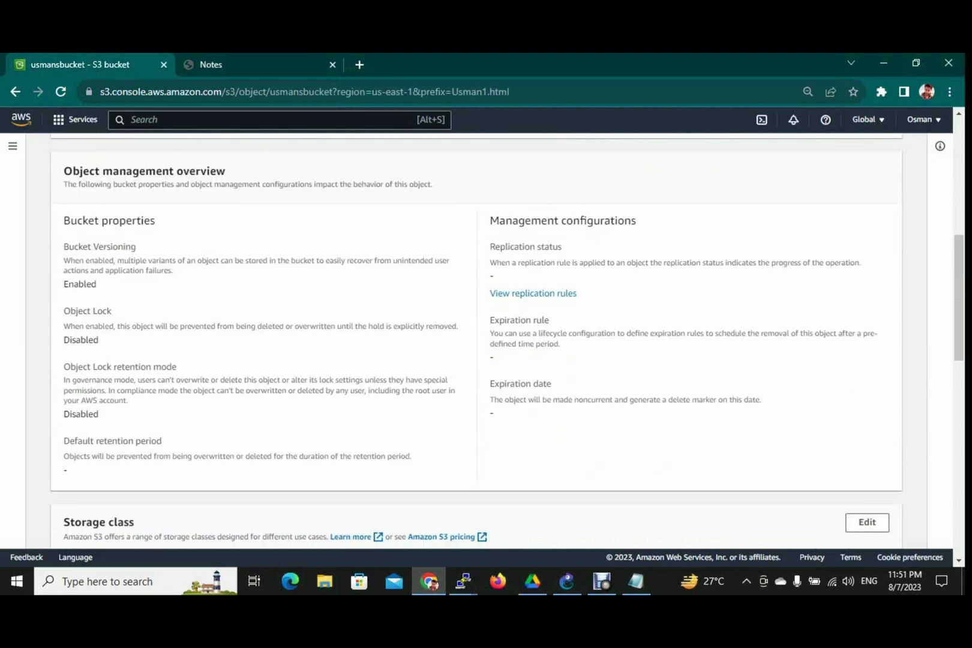
scroll(480, 343, "up", 9)
scroll(481, 342, "up", 3)
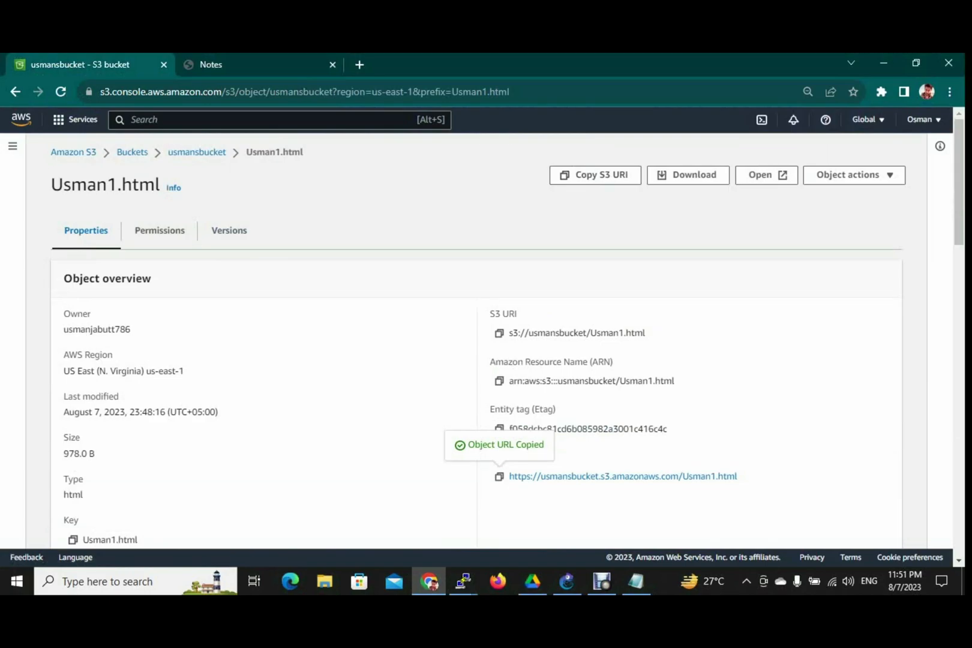
Go from the object page to the S3 bucket list and examine the Buckets section
left_click(132, 152)
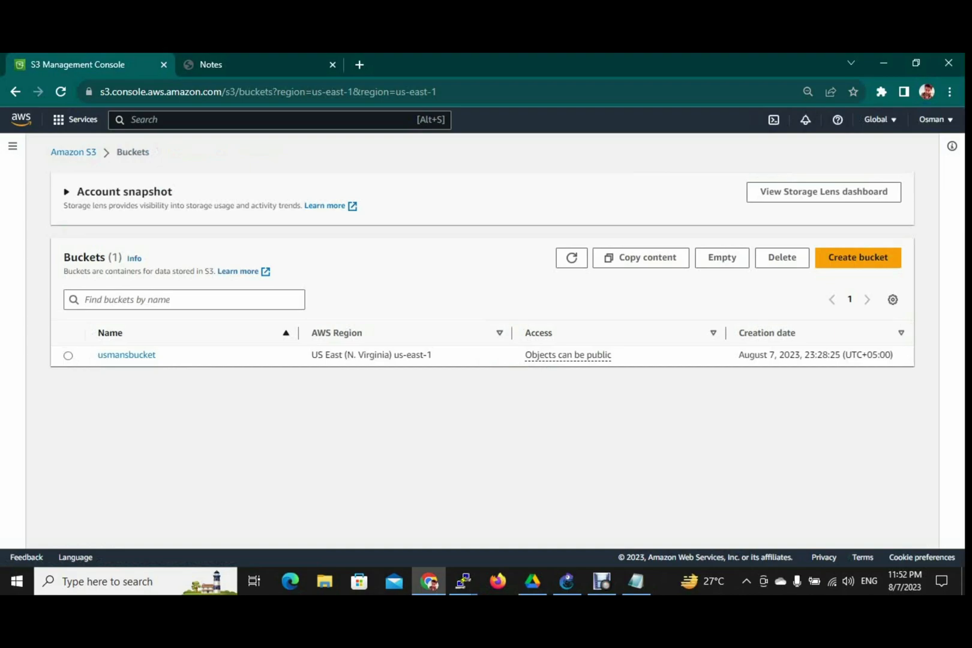
left_click_drag(63, 257, 270, 273)
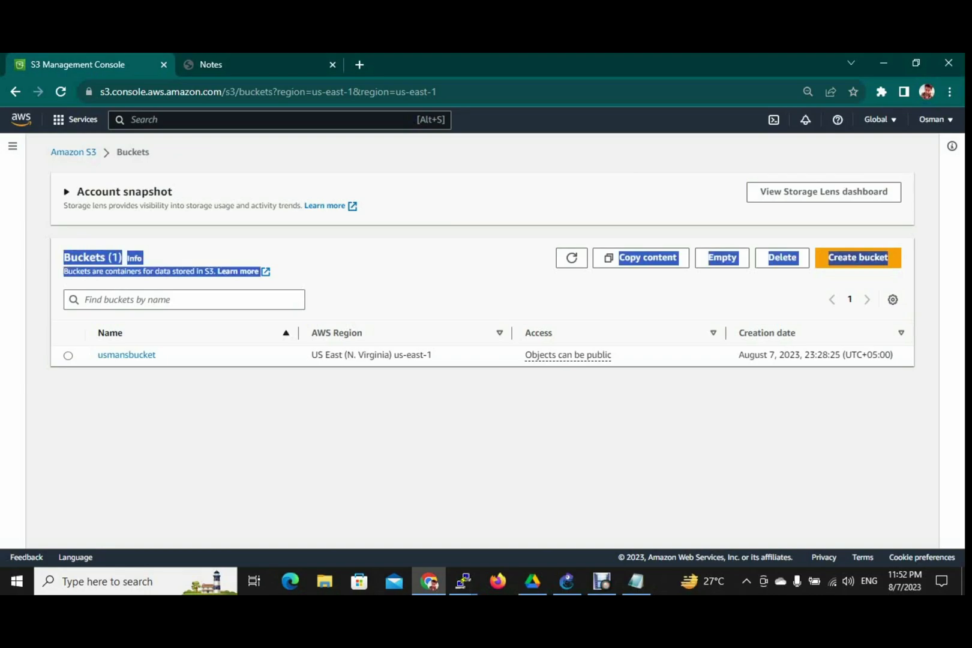
left_click(336, 276)
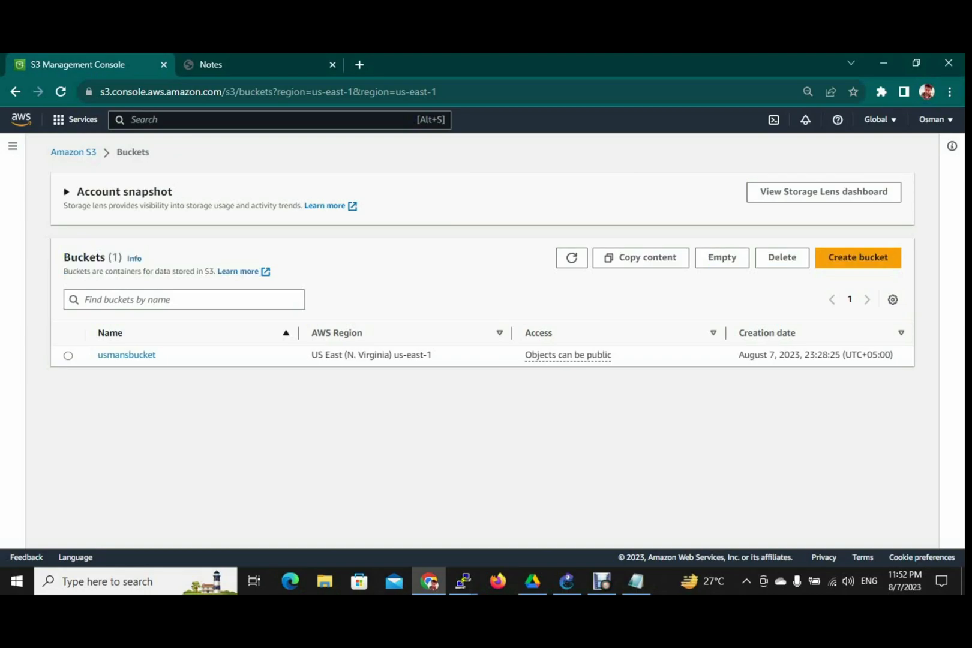
left_click(255, 64)
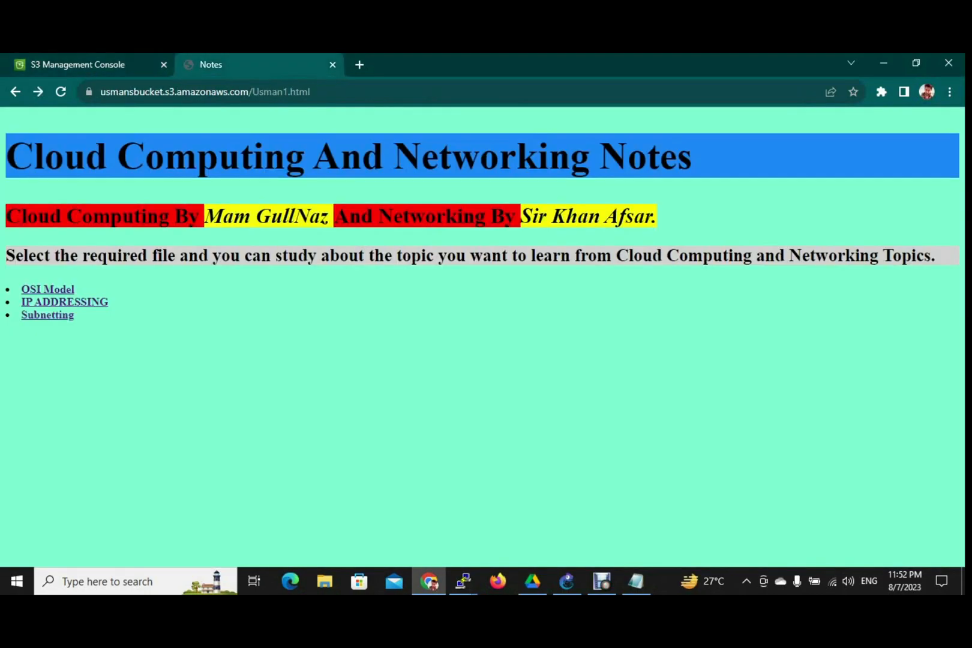
left_click(64, 64)
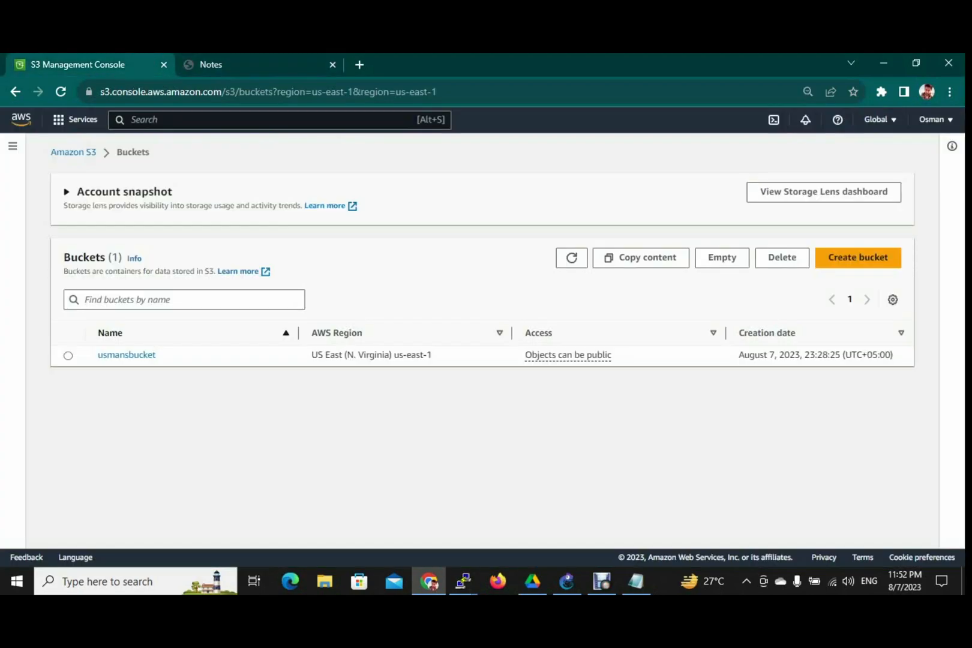
left_click_drag(480, 409, 480, 232)
left_click(481, 408)
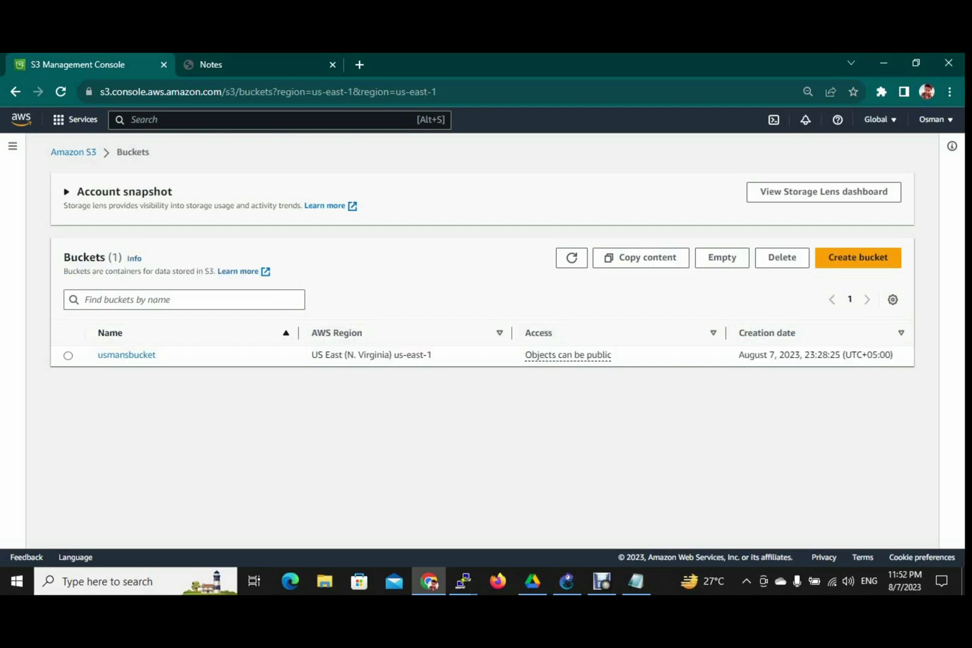